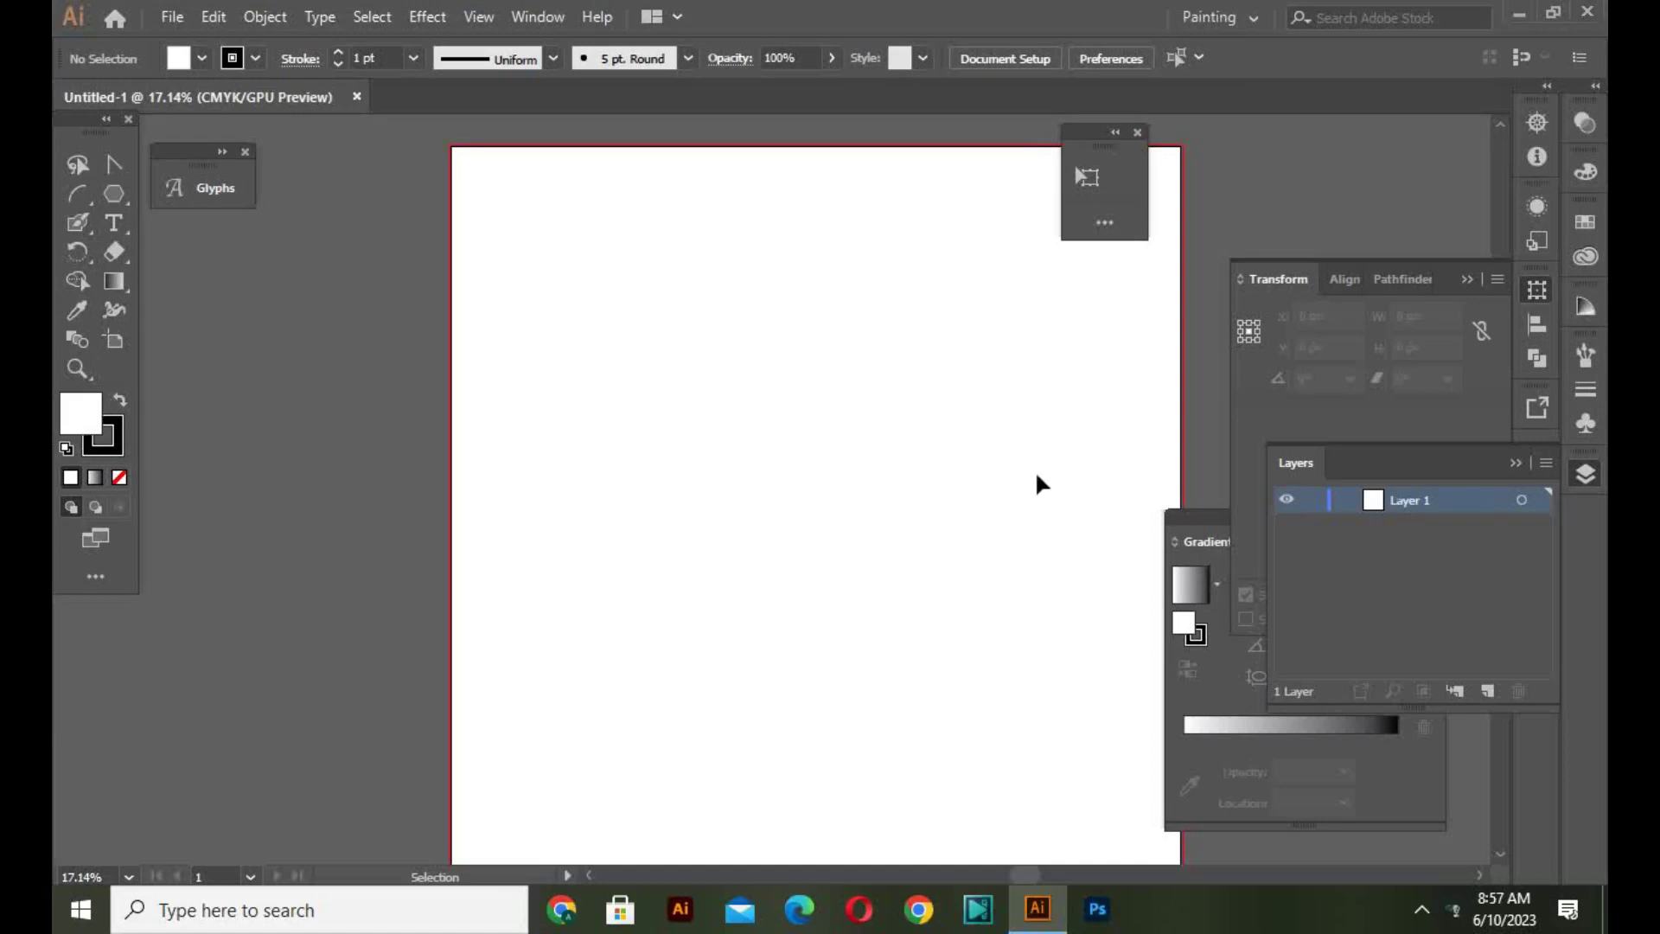
# Step: Draw a circle about 440 px in diameter in the upper part of the artboard with the Ellipse tool
pyautogui.moveTo(130, 200); pyautogui.dragTo(170, 308)
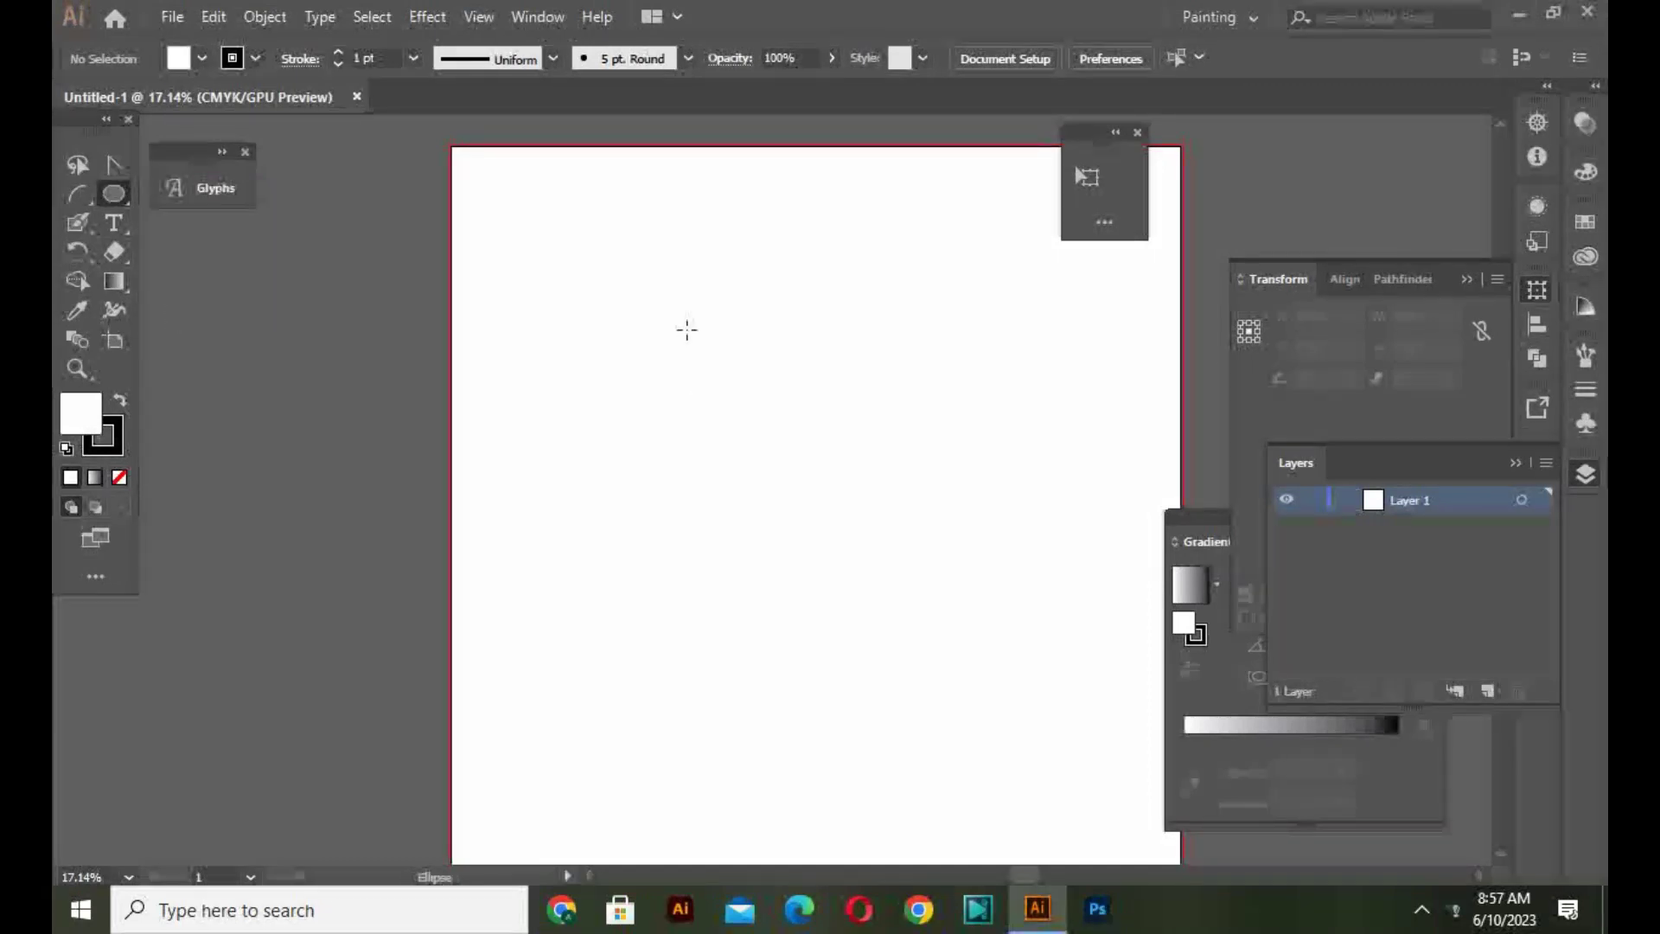
pyautogui.moveTo(686, 329); pyautogui.dragTo(712, 379)
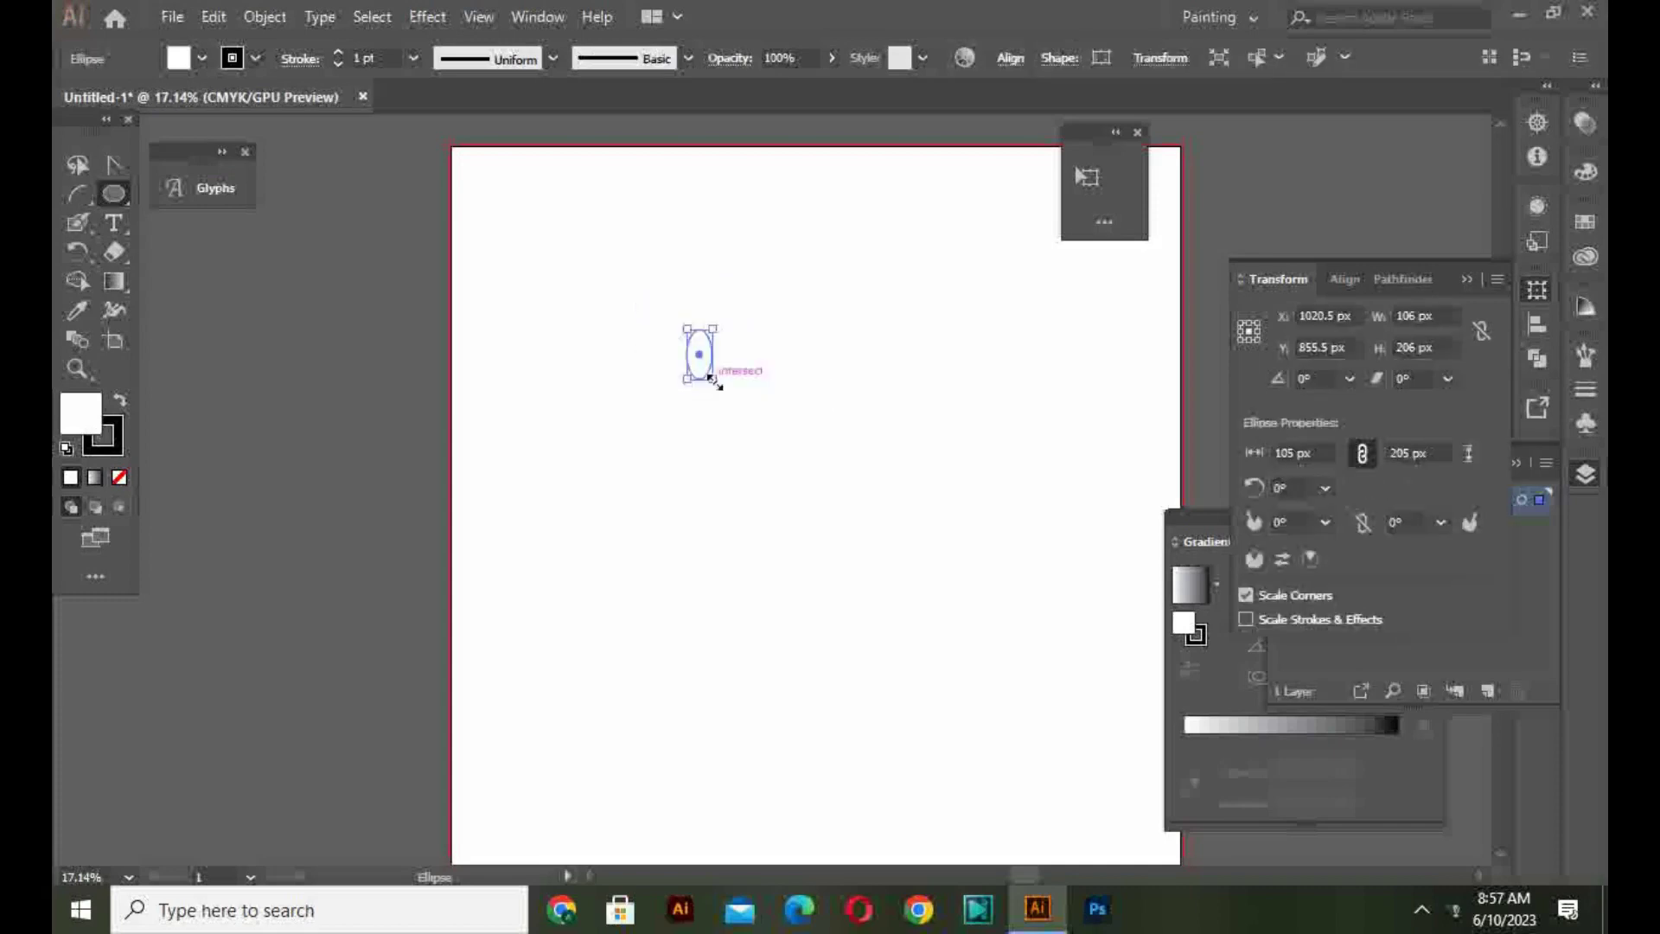
pyautogui.hotkey('ctrl', 'z')
pyautogui.moveTo(697, 307); pyautogui.dragTo(749, 362)
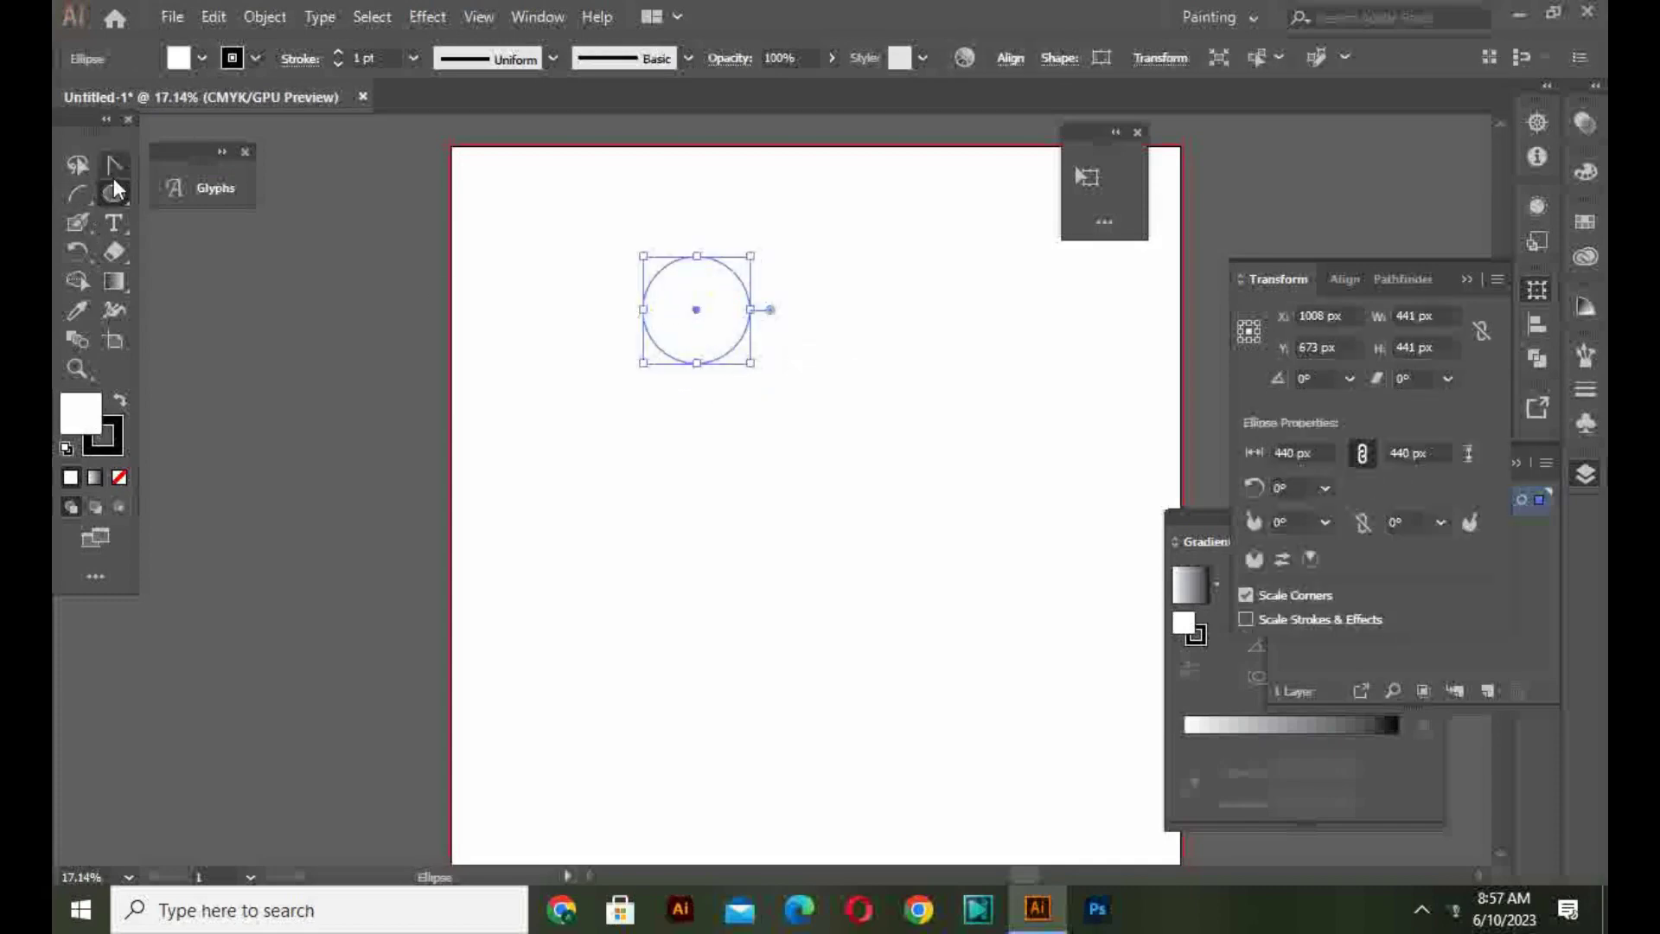
pyautogui.click(121, 199)
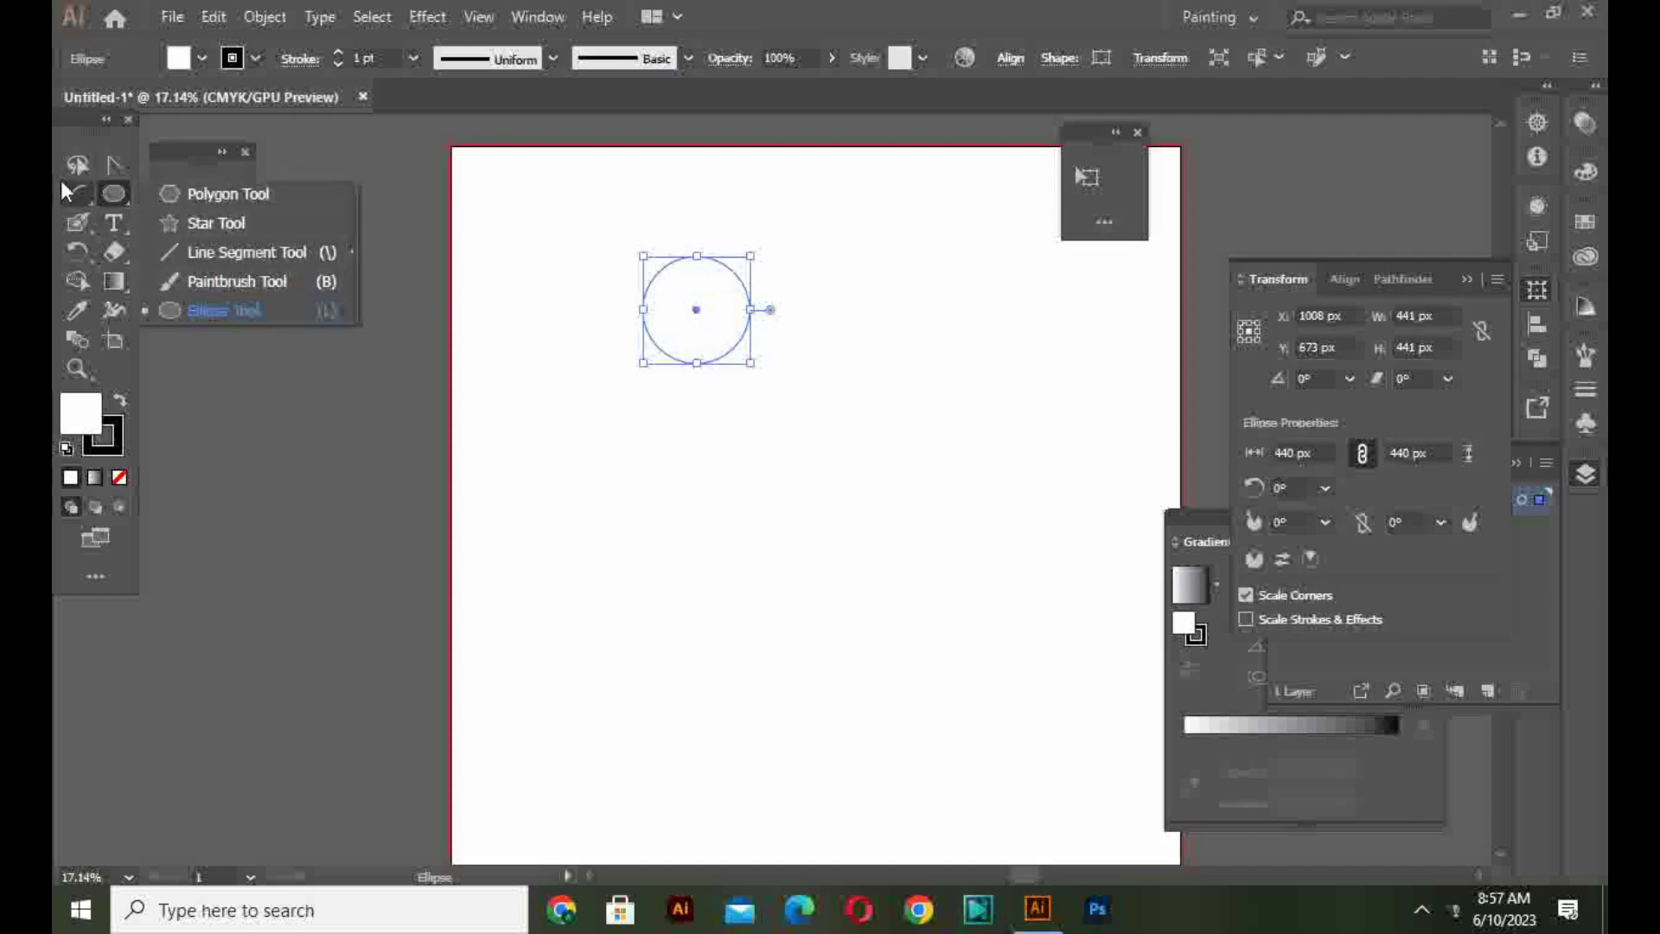
# Step: Remove the circle's fill and set its stroke weight to 4 pt
pyautogui.click(80, 192)
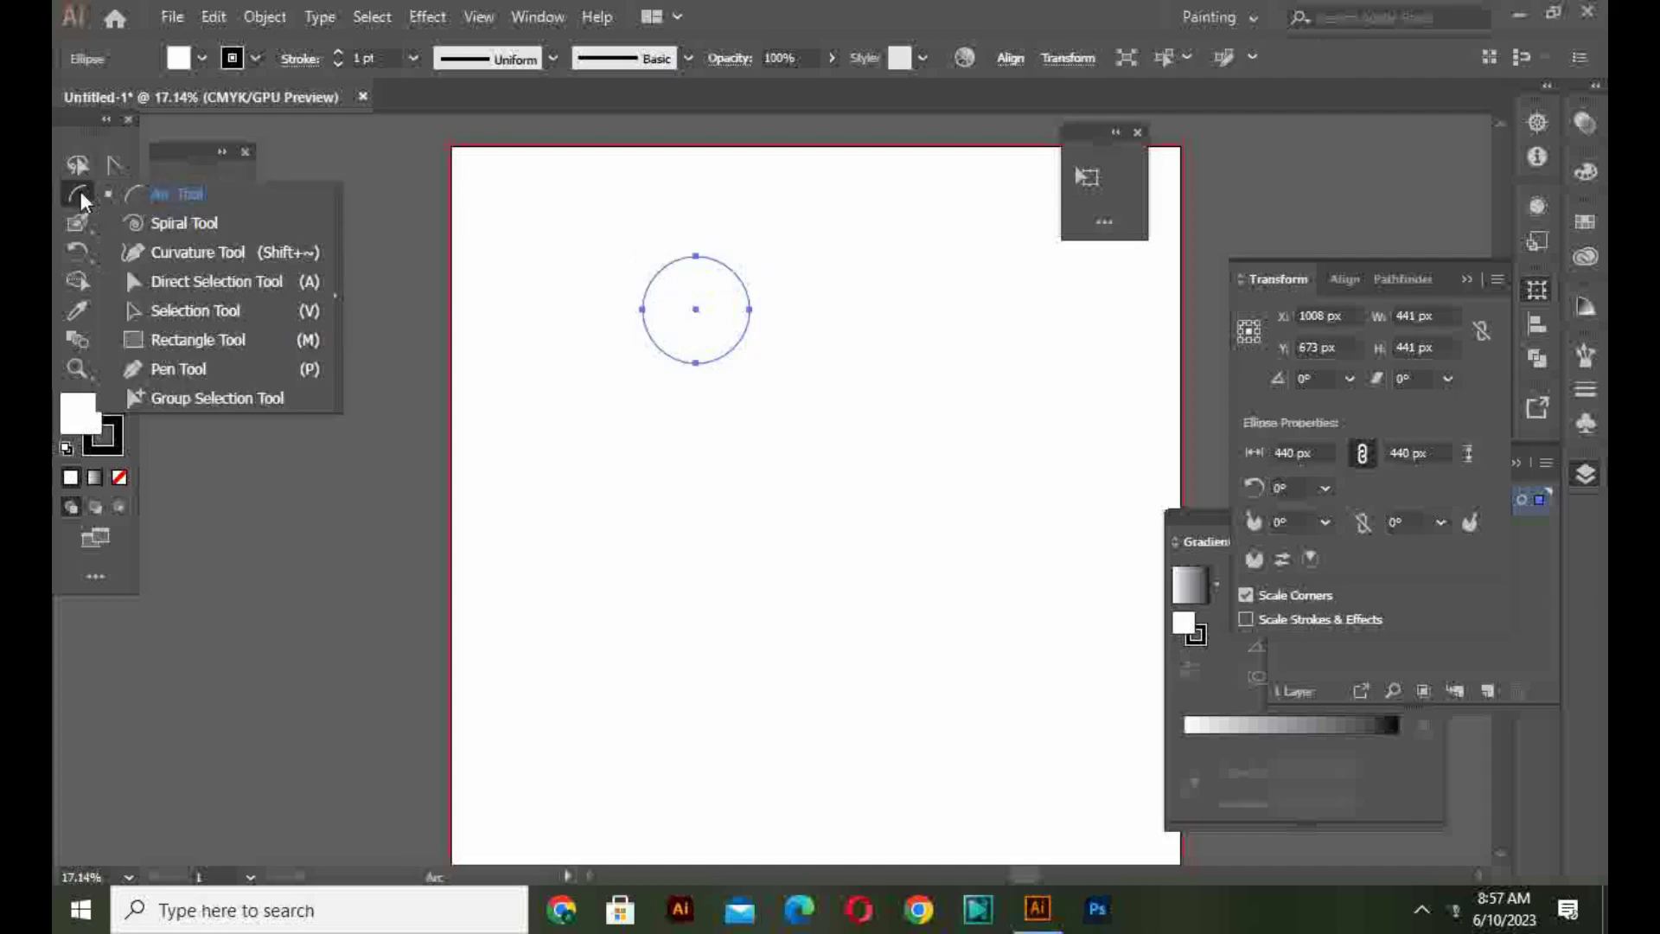
pyautogui.click(148, 311)
pyautogui.click(202, 58)
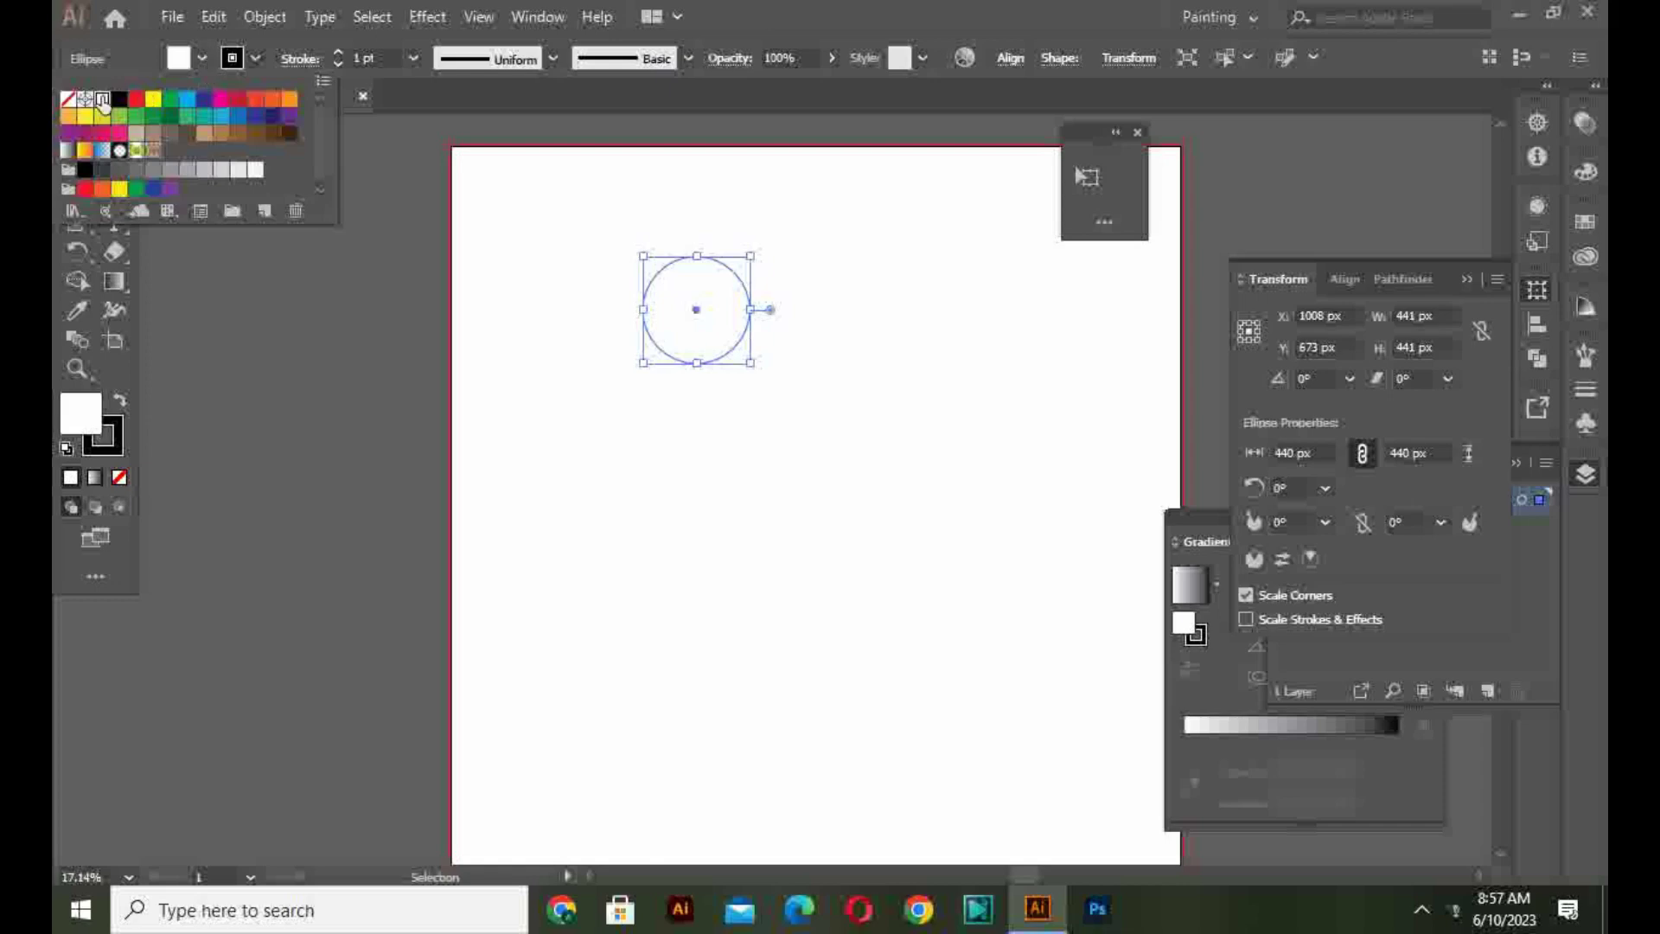
pyautogui.click(68, 100)
pyautogui.click(422, 59)
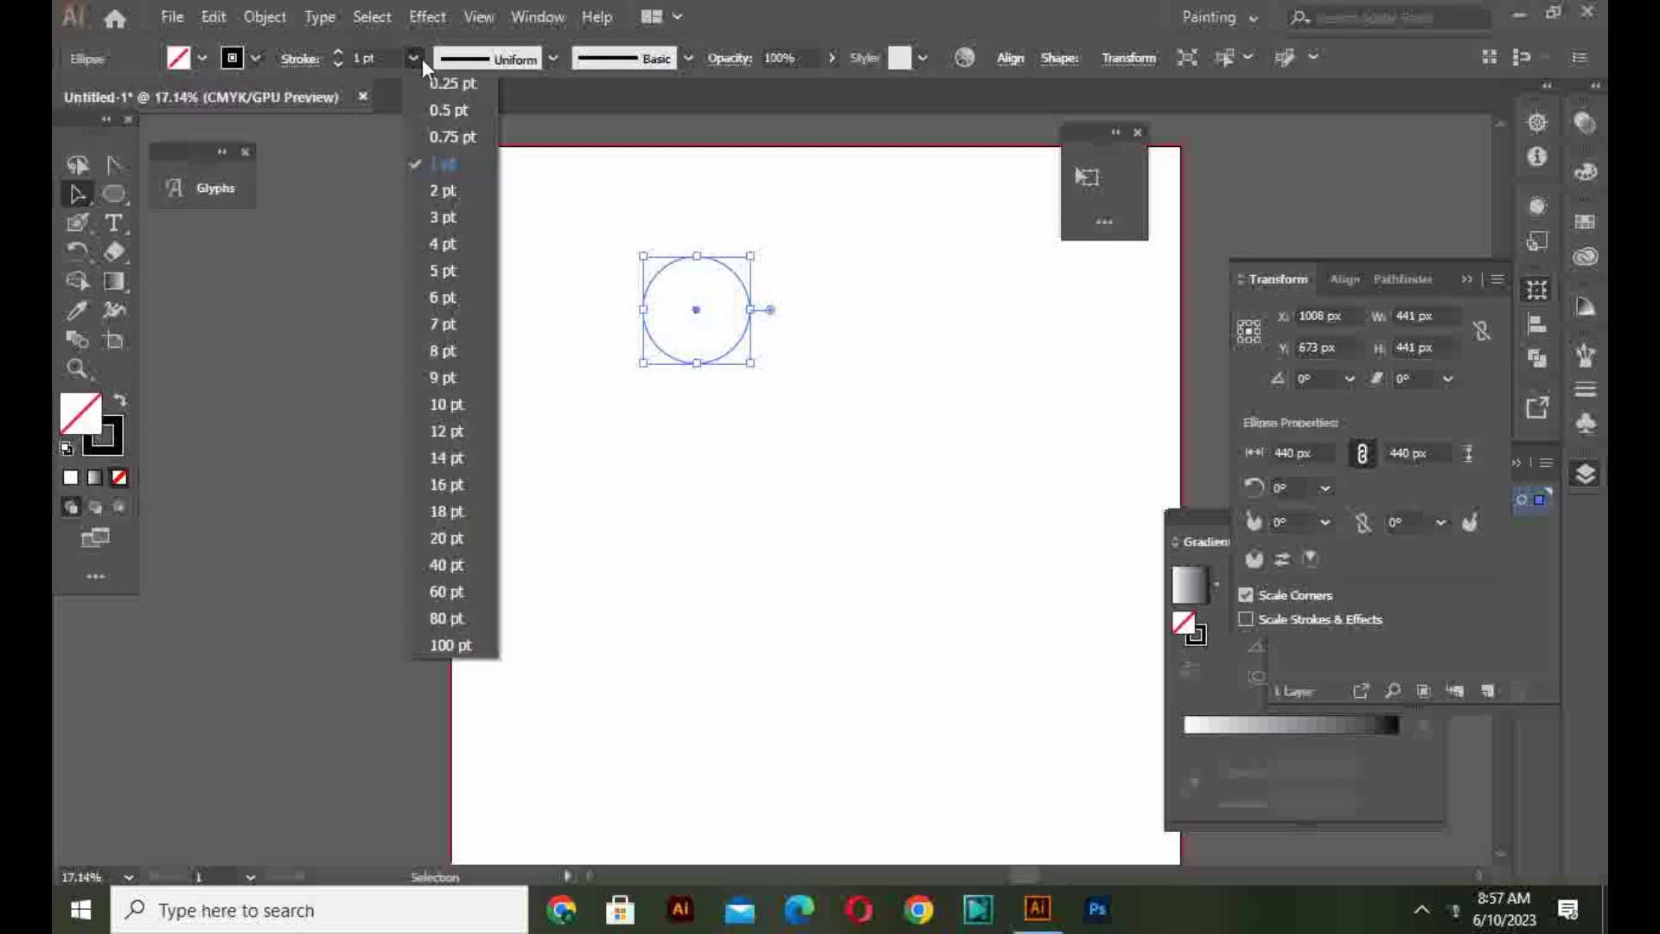
pyautogui.click(422, 237)
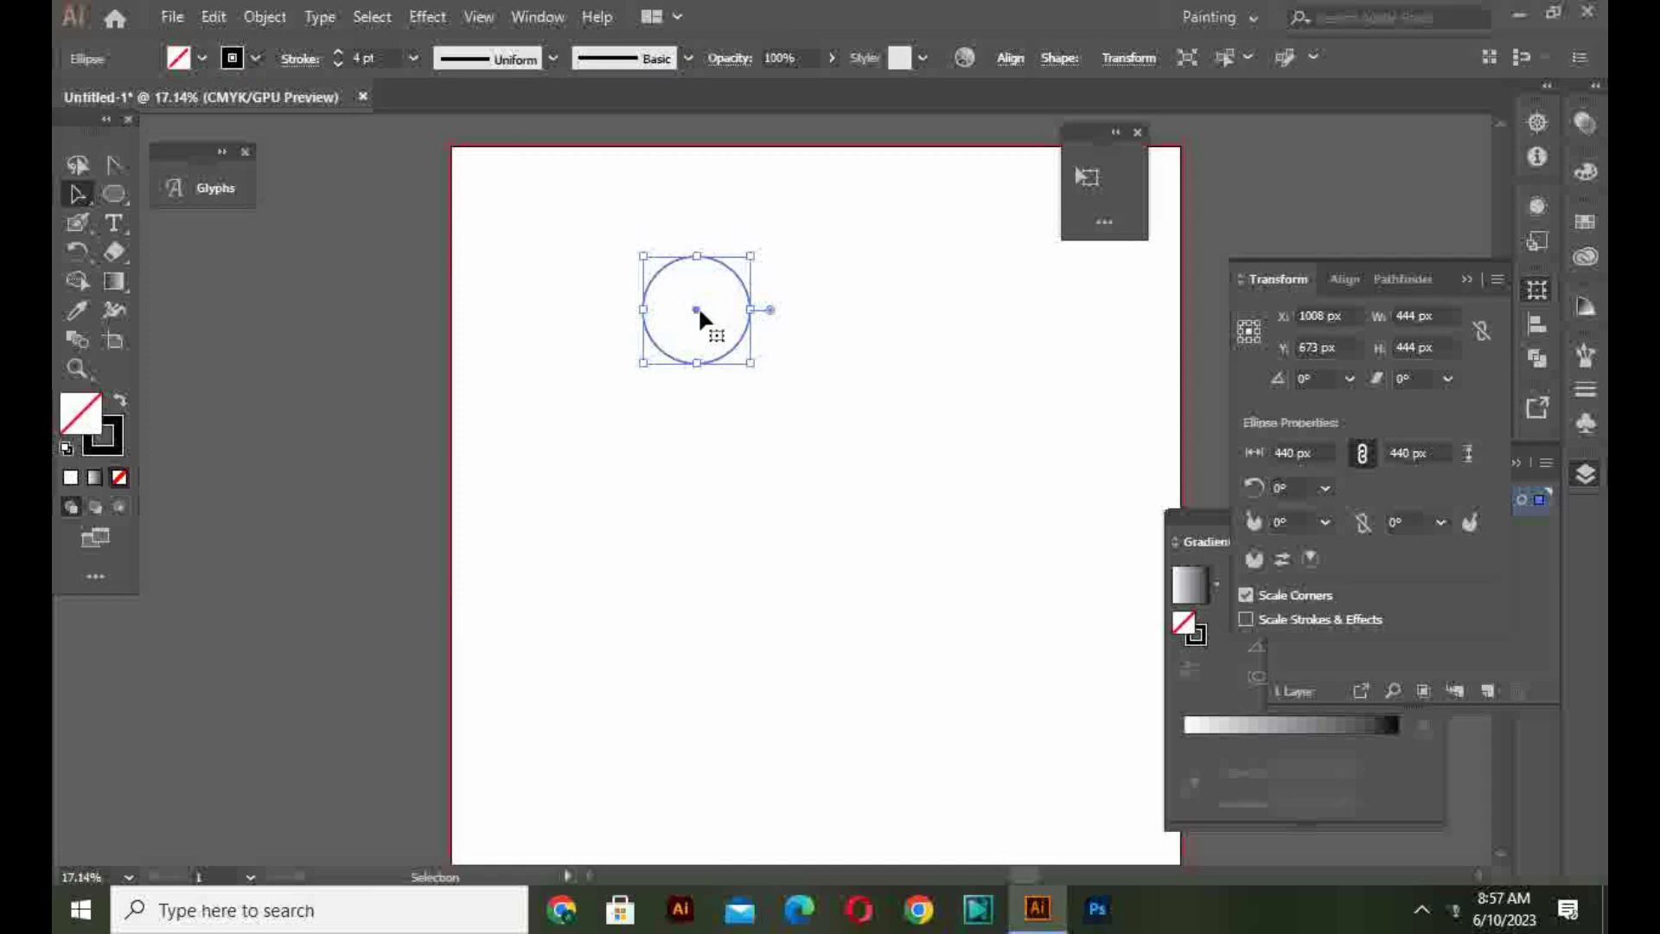
# Step: Place four copies of the circle around the original so that all five overlap in a cloud-like cluster
pyautogui.moveTo(697, 304); pyautogui.dragTo(662, 374)
pyautogui.click(792, 475)
pyautogui.click(726, 467)
# Step: Unite the five overlapping circles into a single cloud outline
pyautogui.moveTo(536, 180); pyautogui.dragTo(742, 381)
pyautogui.click(1537, 371)
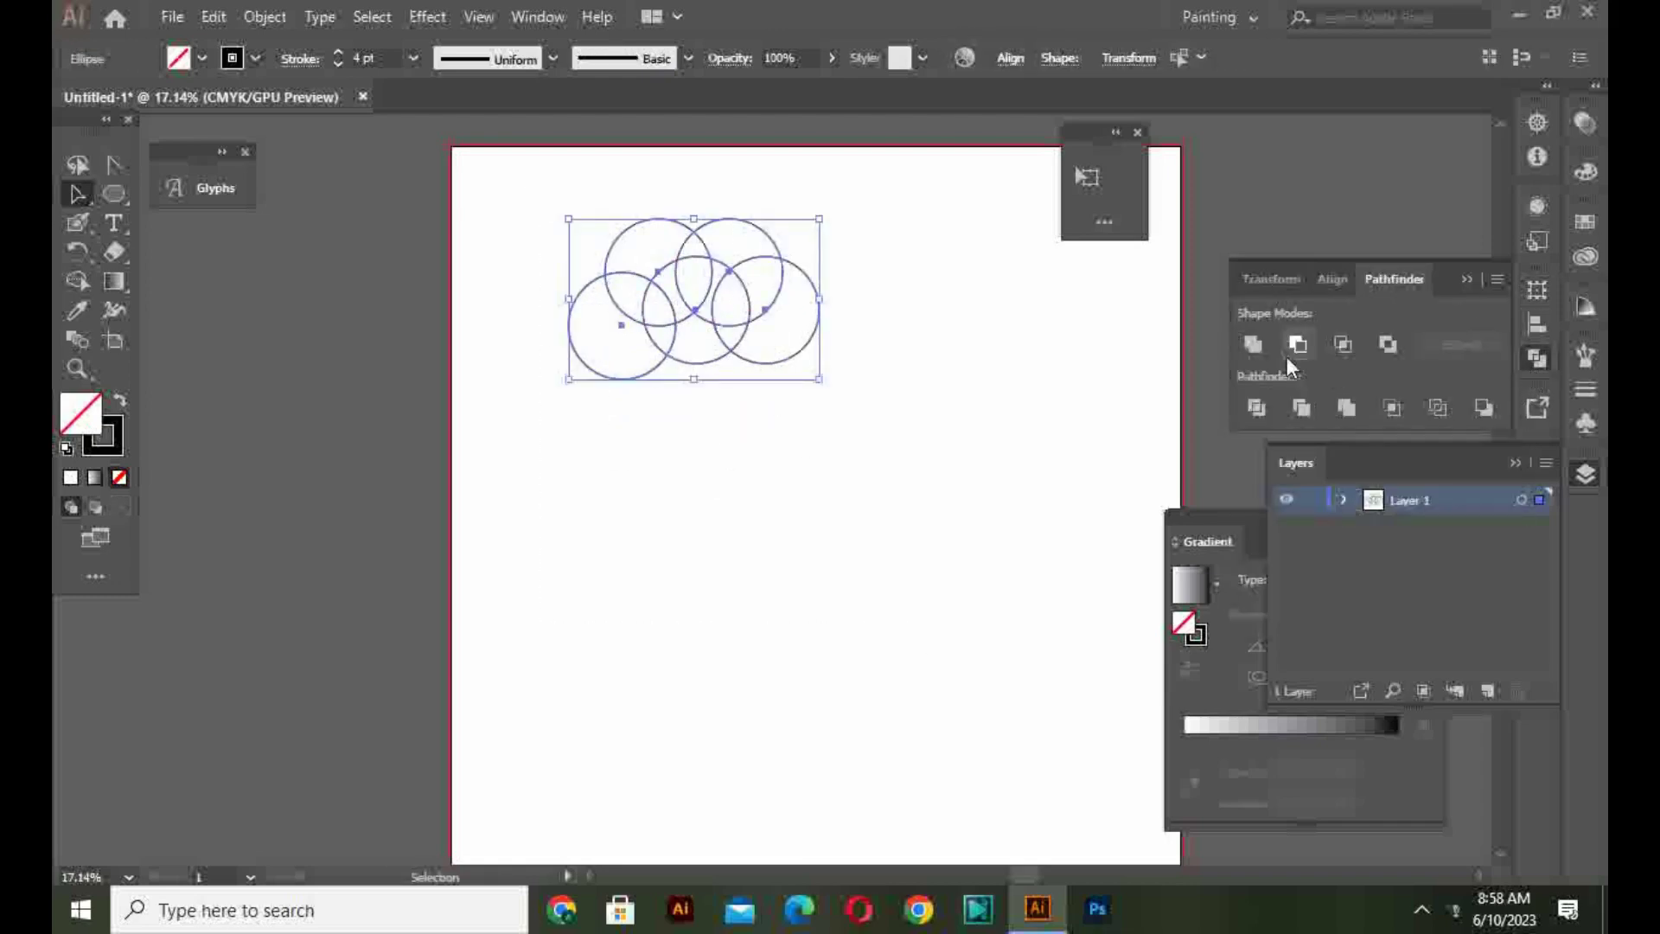
pyautogui.click(1256, 346)
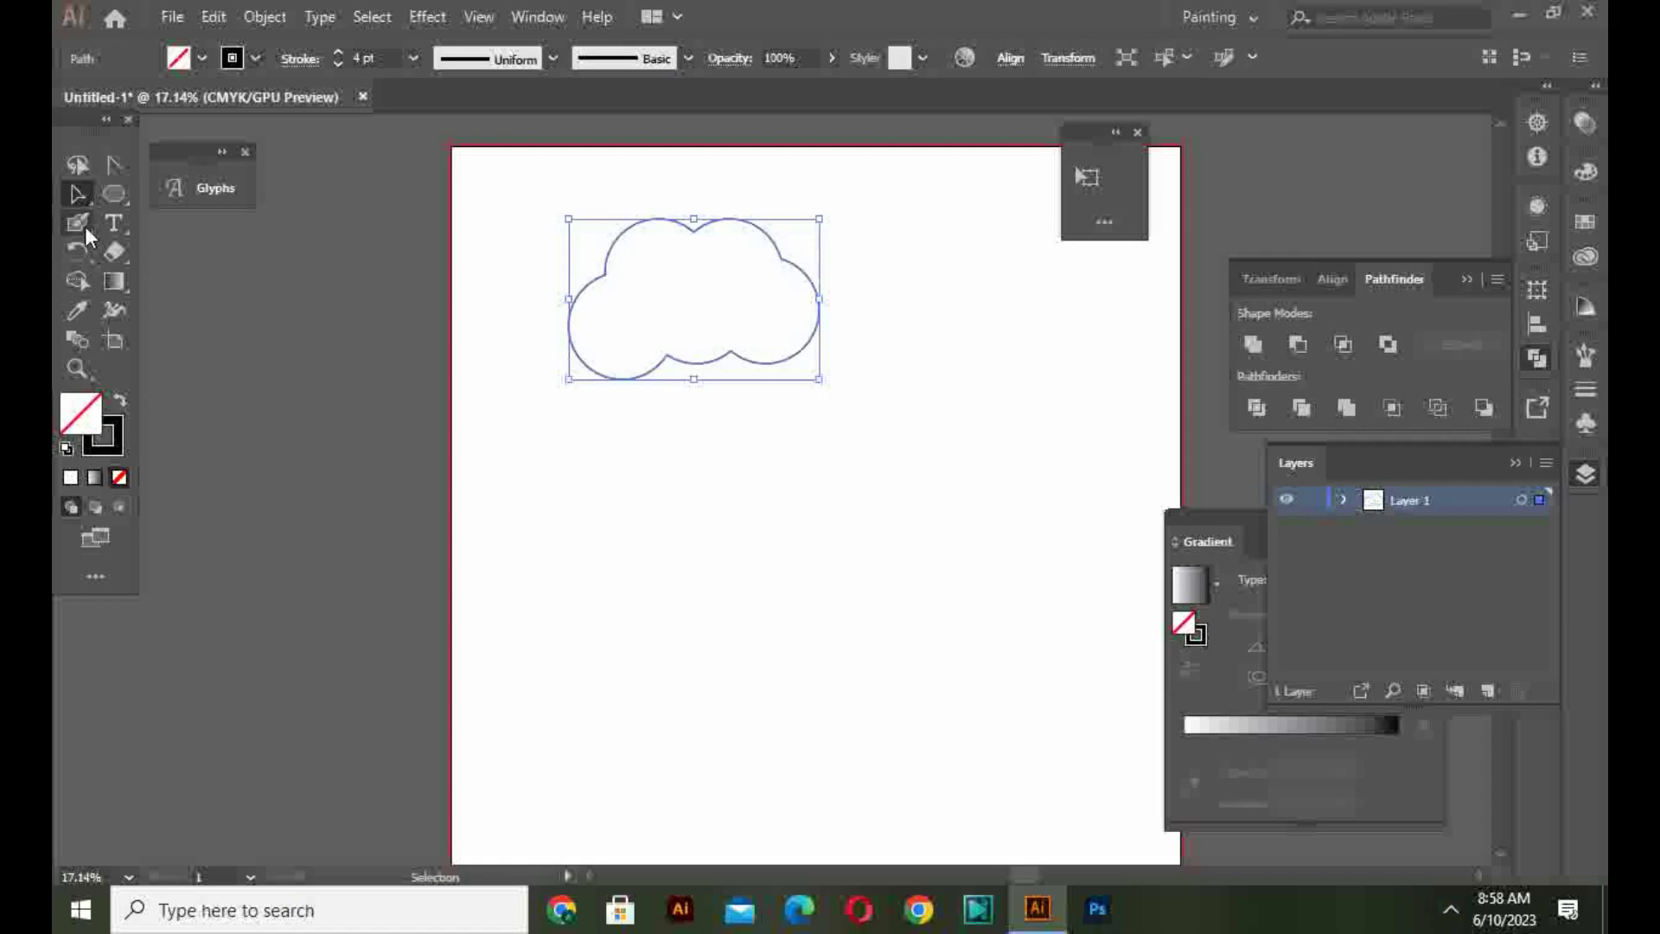
# Step: Draw a closed, downward-widening leg about 455 px tall with the Pen tool, overlapping the cloud's lower left lobe
pyautogui.rightClick(78, 190)
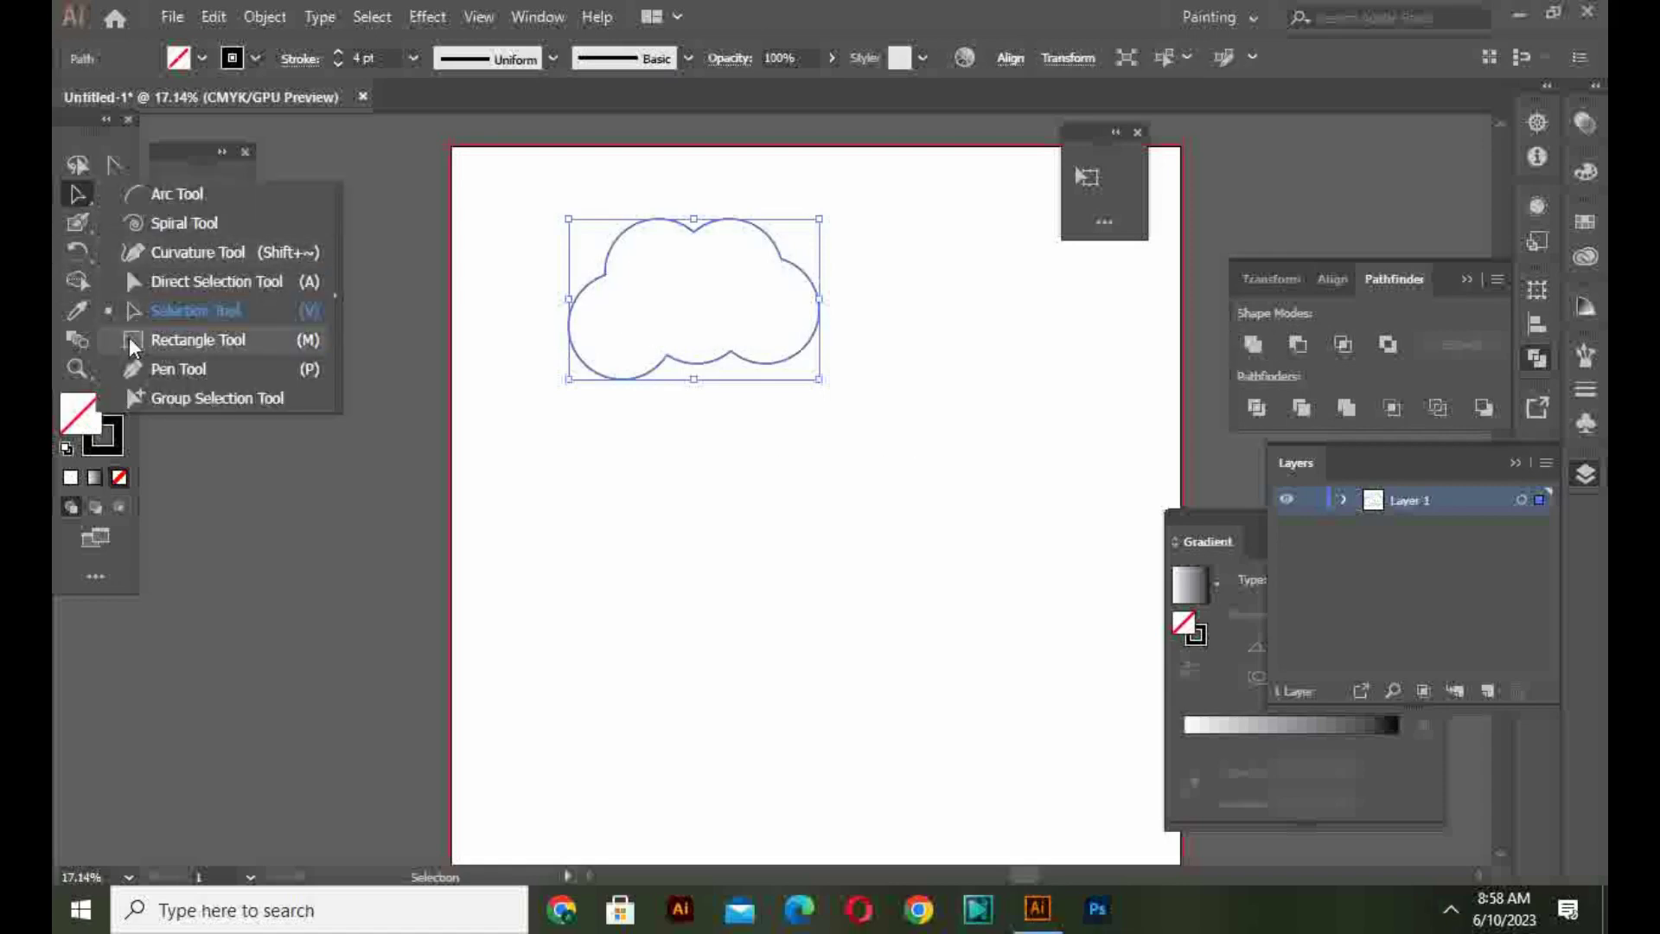
pyautogui.click(135, 377)
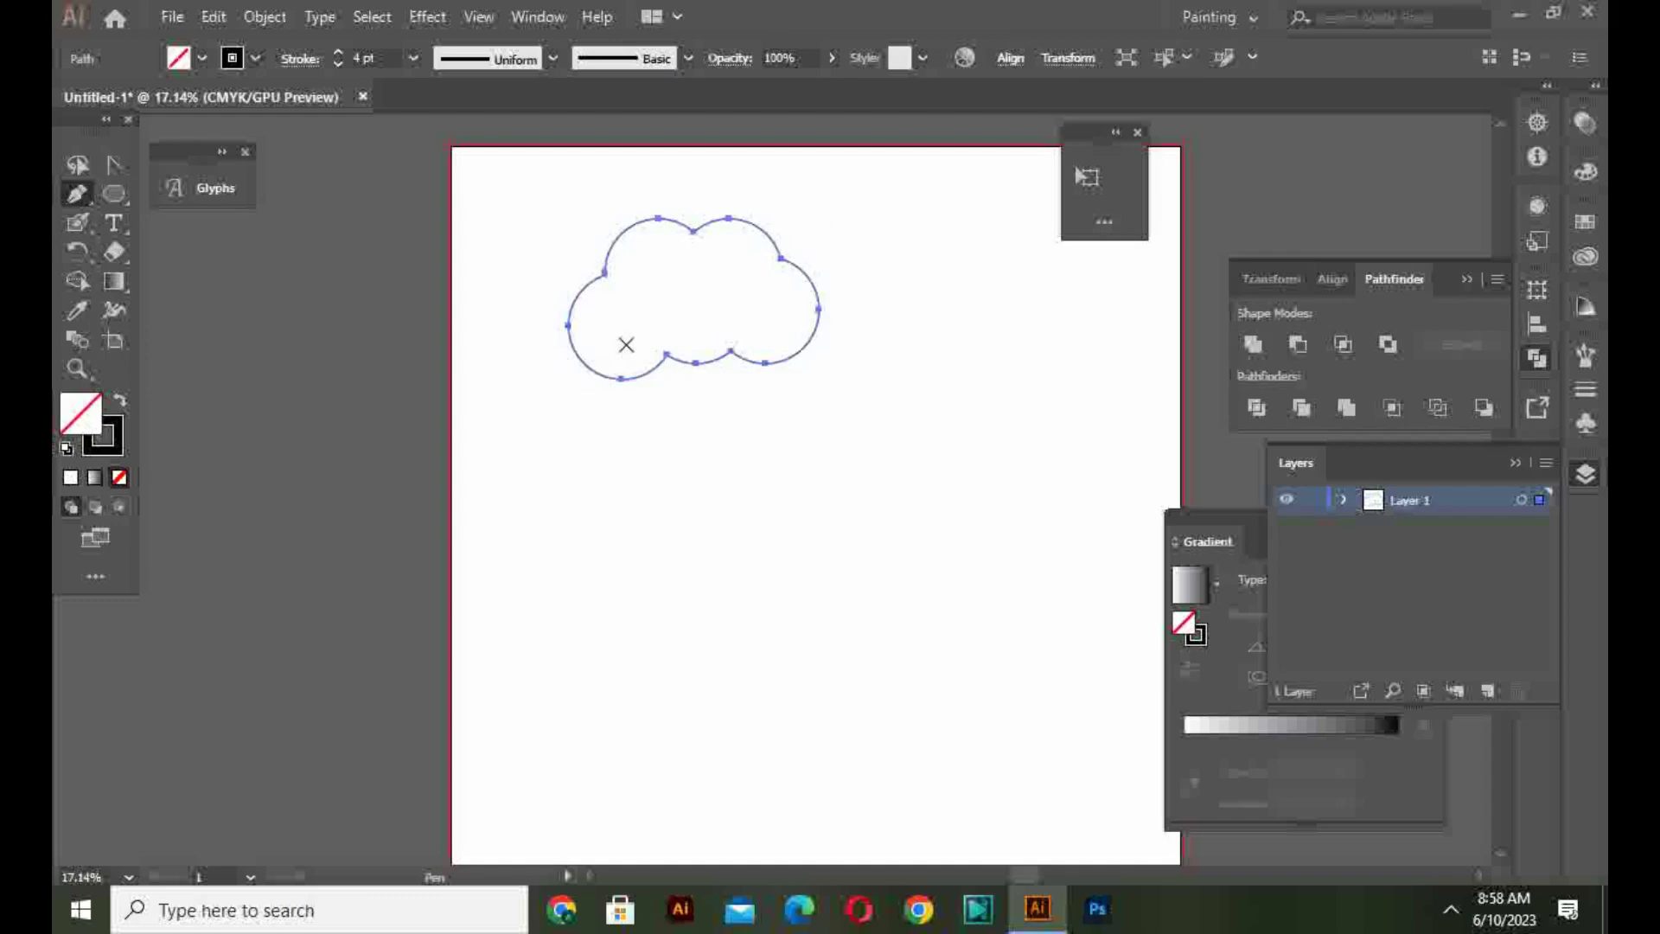
pyautogui.click(606, 455)
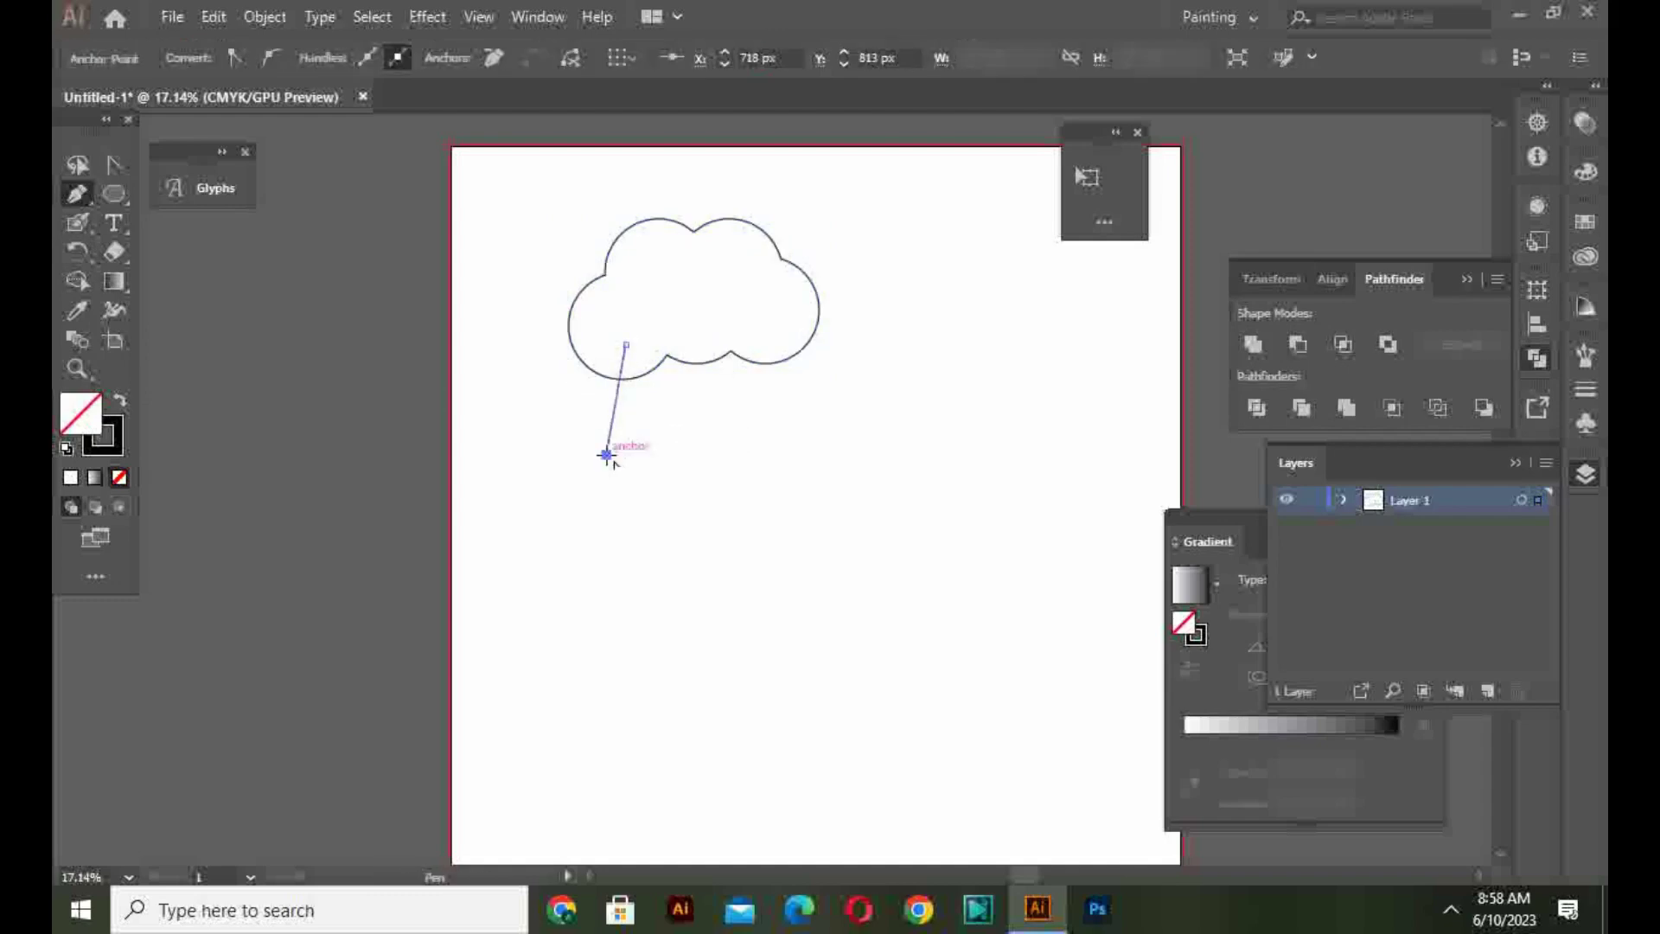
pyautogui.click(649, 455)
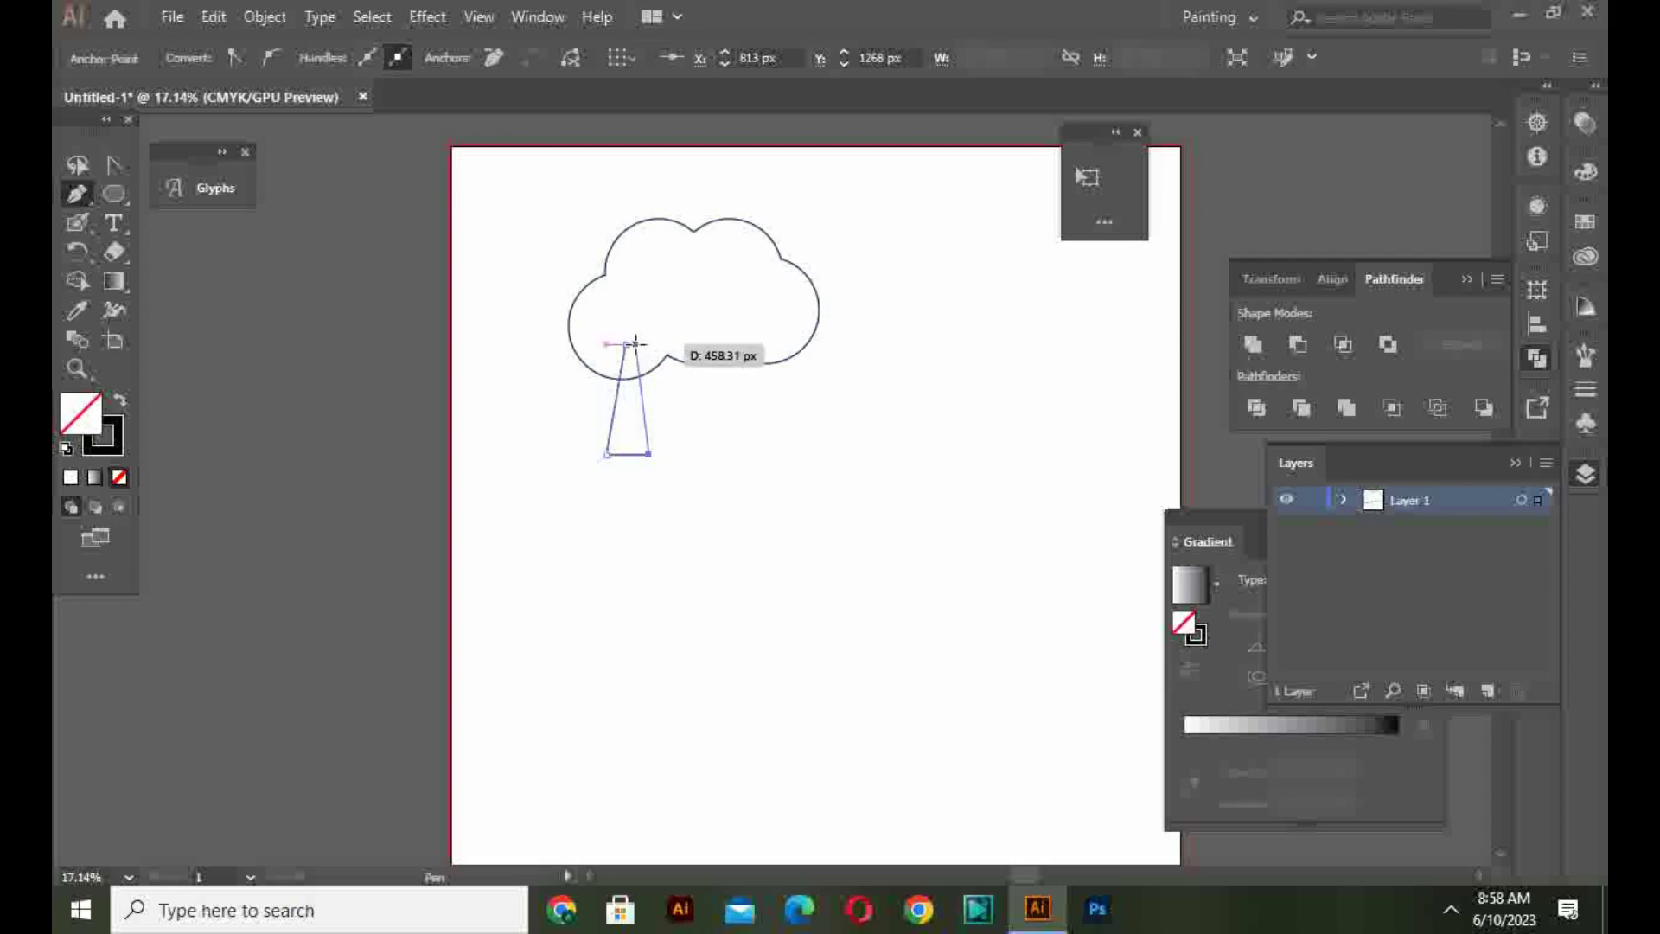
pyautogui.click(636, 344)
pyautogui.click(625, 343)
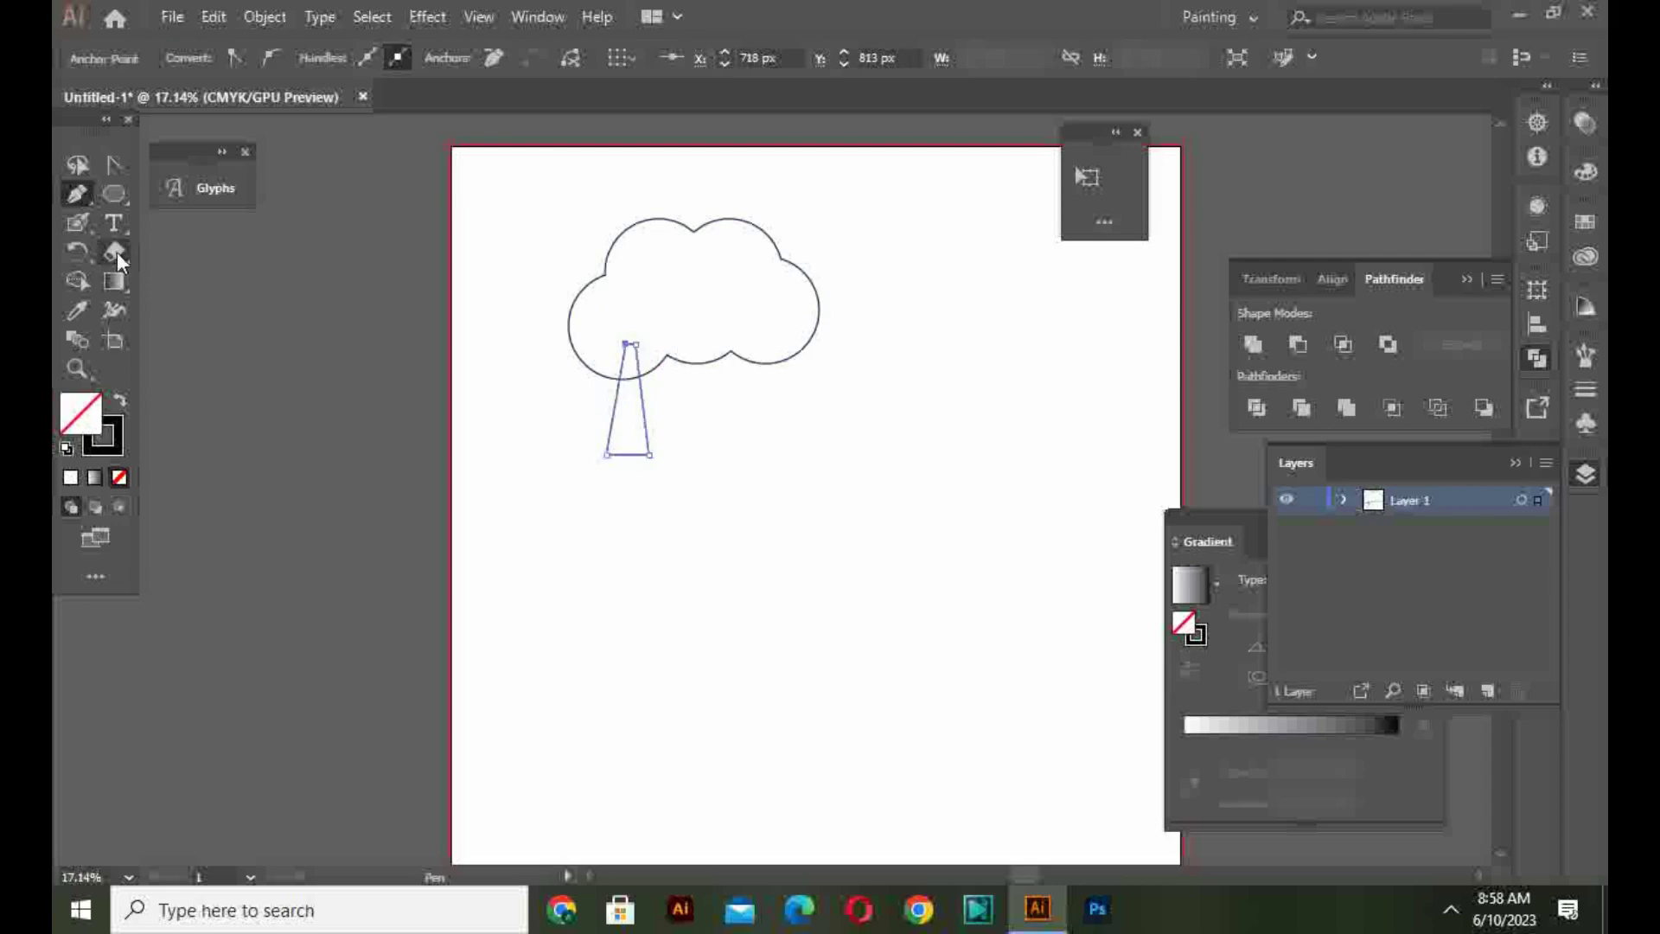
# Step: Round the two bottom corners of the leg to a radius of about 63 px
pyautogui.moveTo(70, 183); pyautogui.dragTo(127, 273)
pyautogui.click(664, 478)
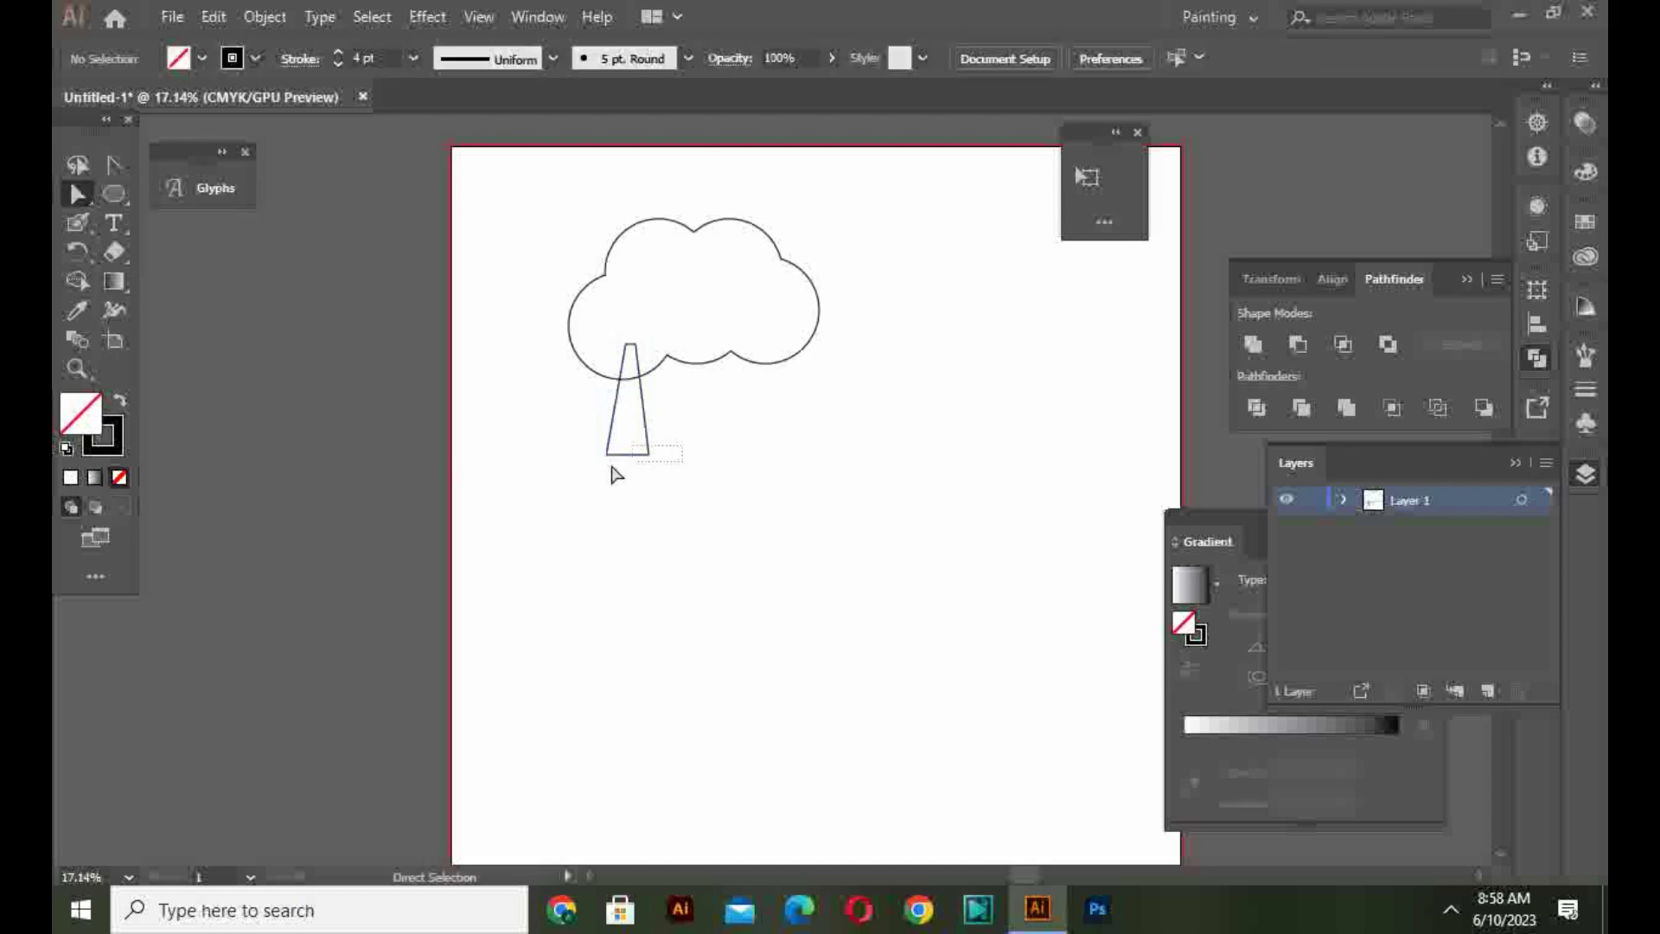
pyautogui.moveTo(587, 467); pyautogui.dragTo(623, 446)
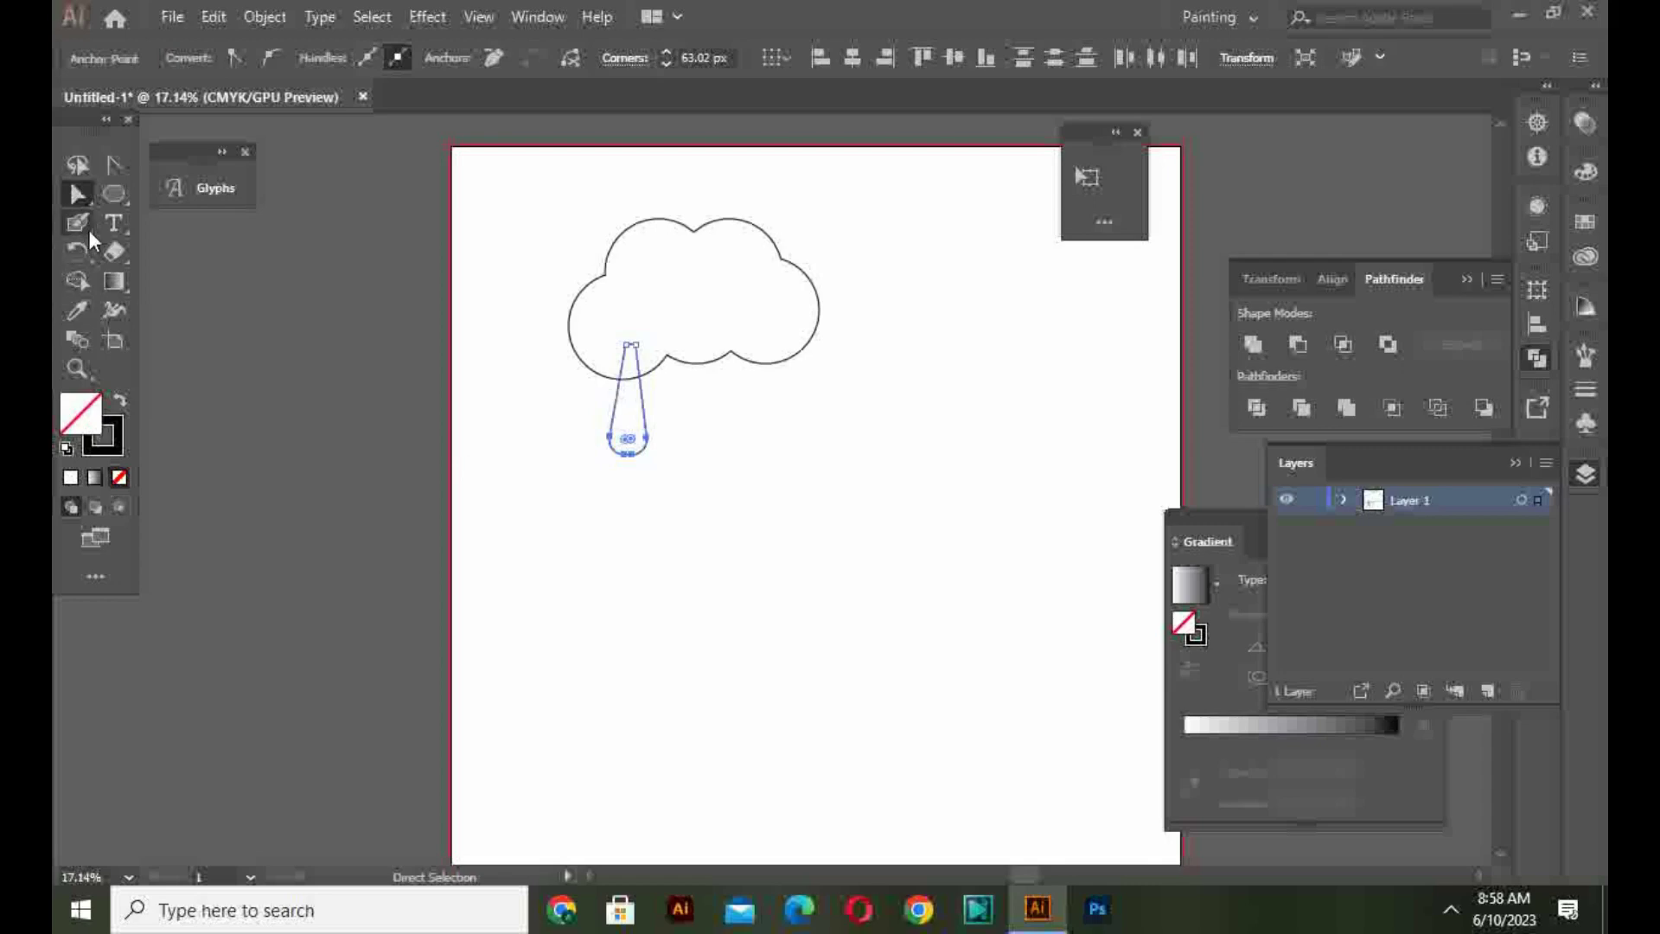
# Step: Make the rounded leg slightly narrower by scaling it inward from its right side
pyautogui.rightClick(83, 204)
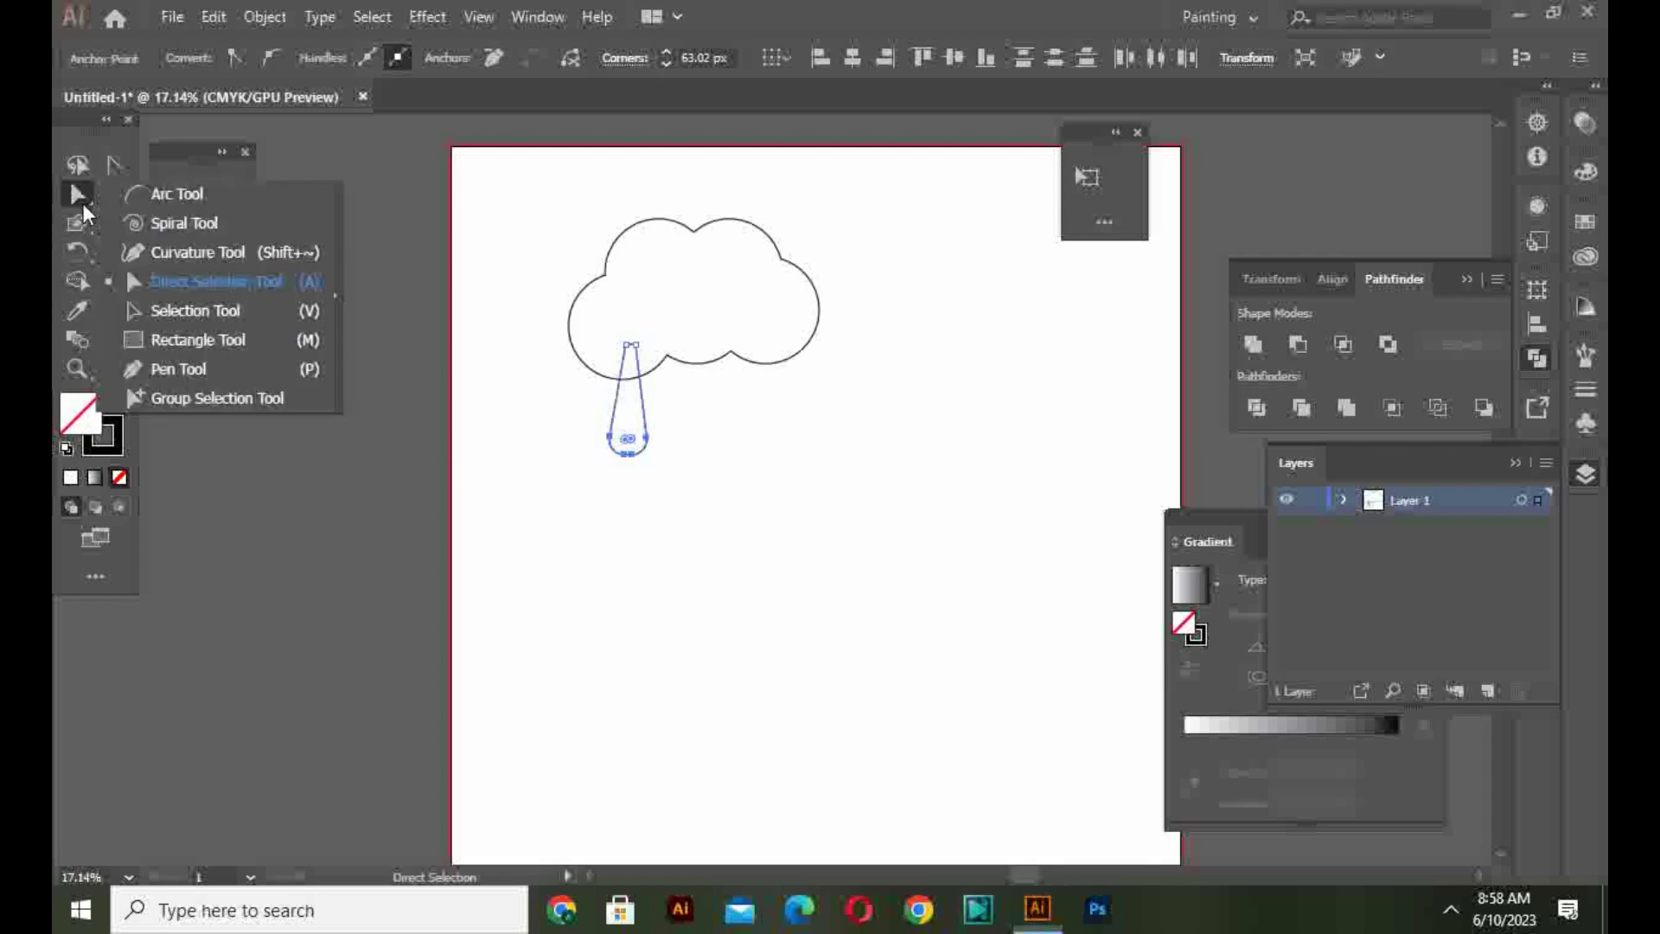
pyautogui.click(184, 311)
pyautogui.click(705, 487)
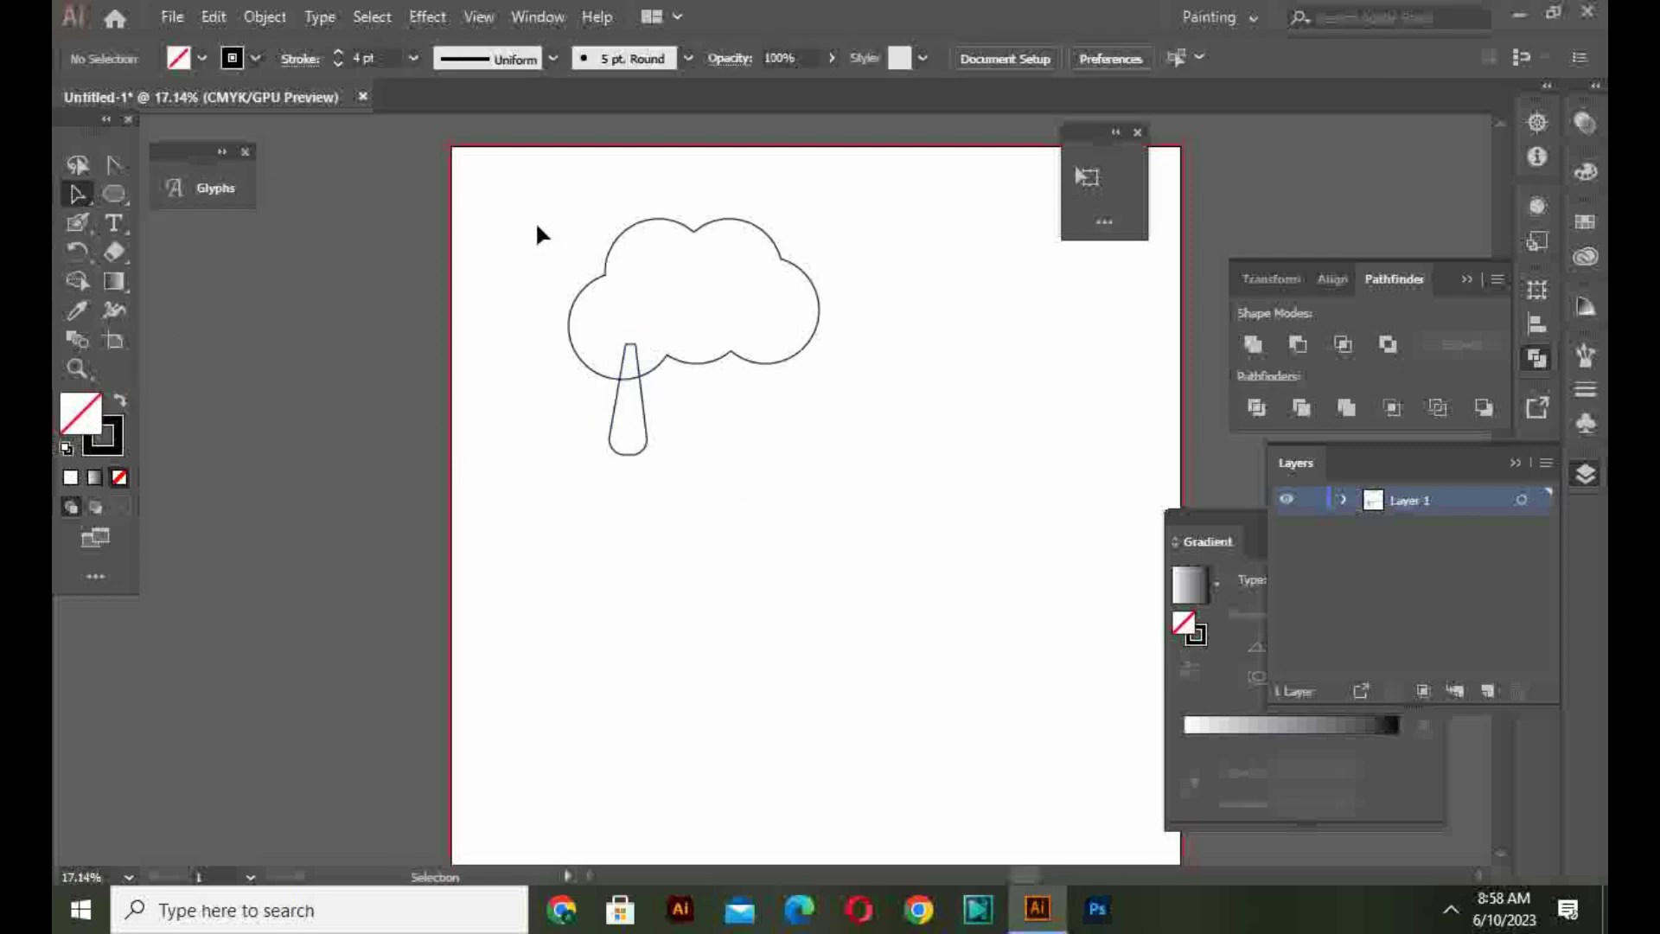
pyautogui.click(619, 370)
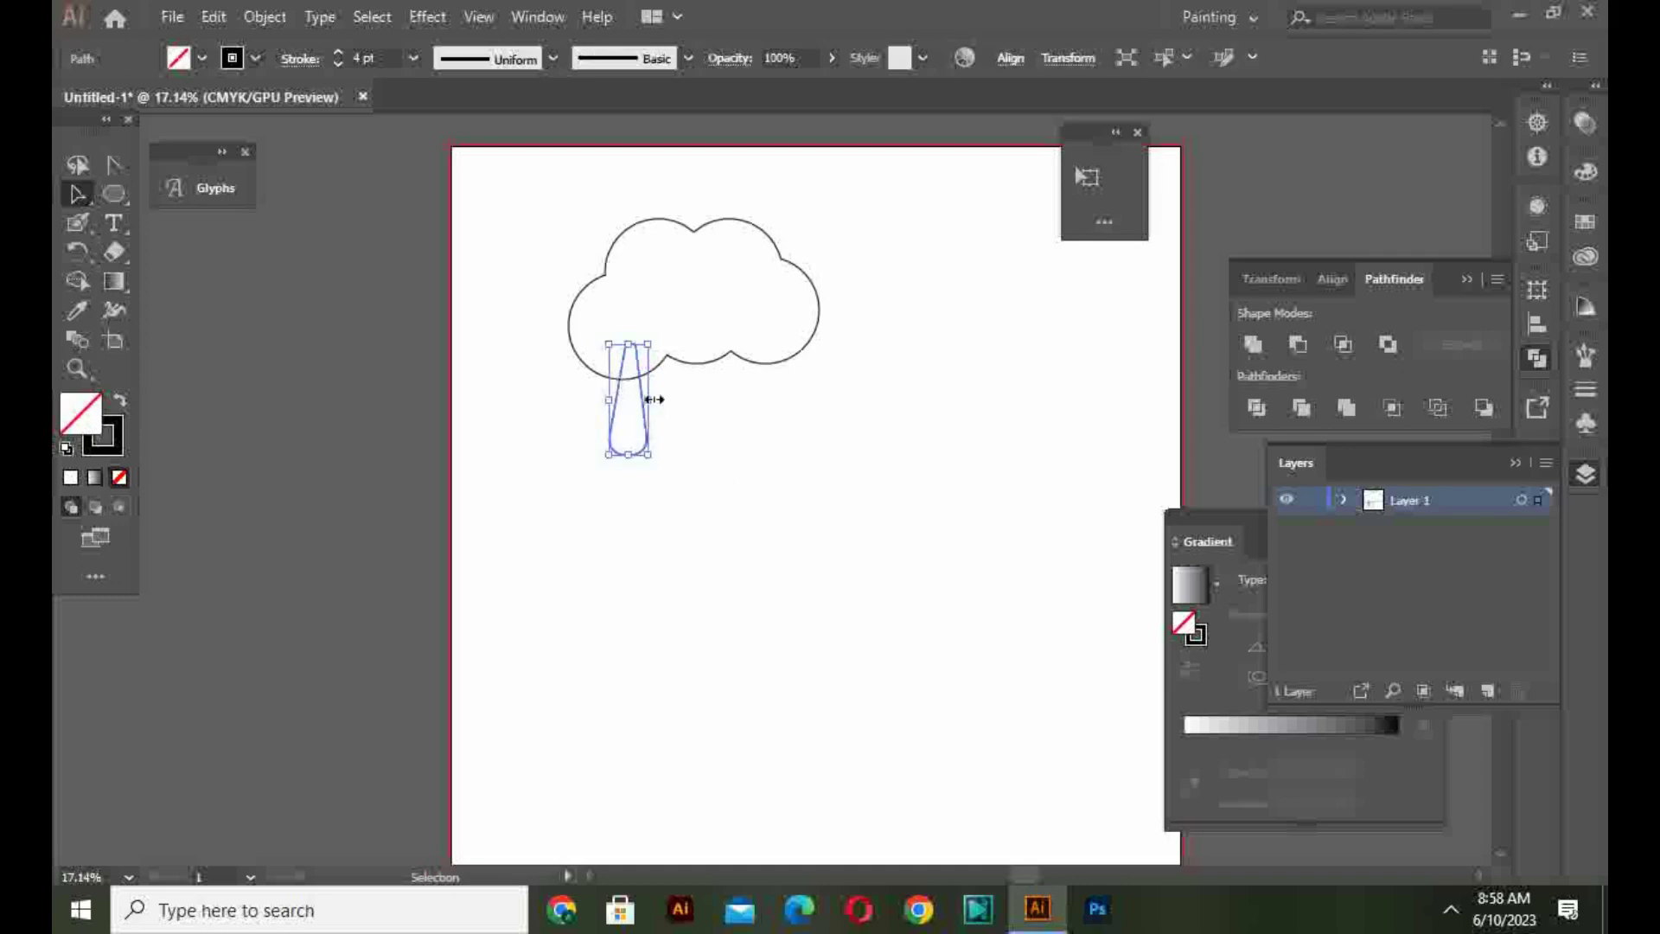
pyautogui.moveTo(653, 400); pyautogui.dragTo(643, 400)
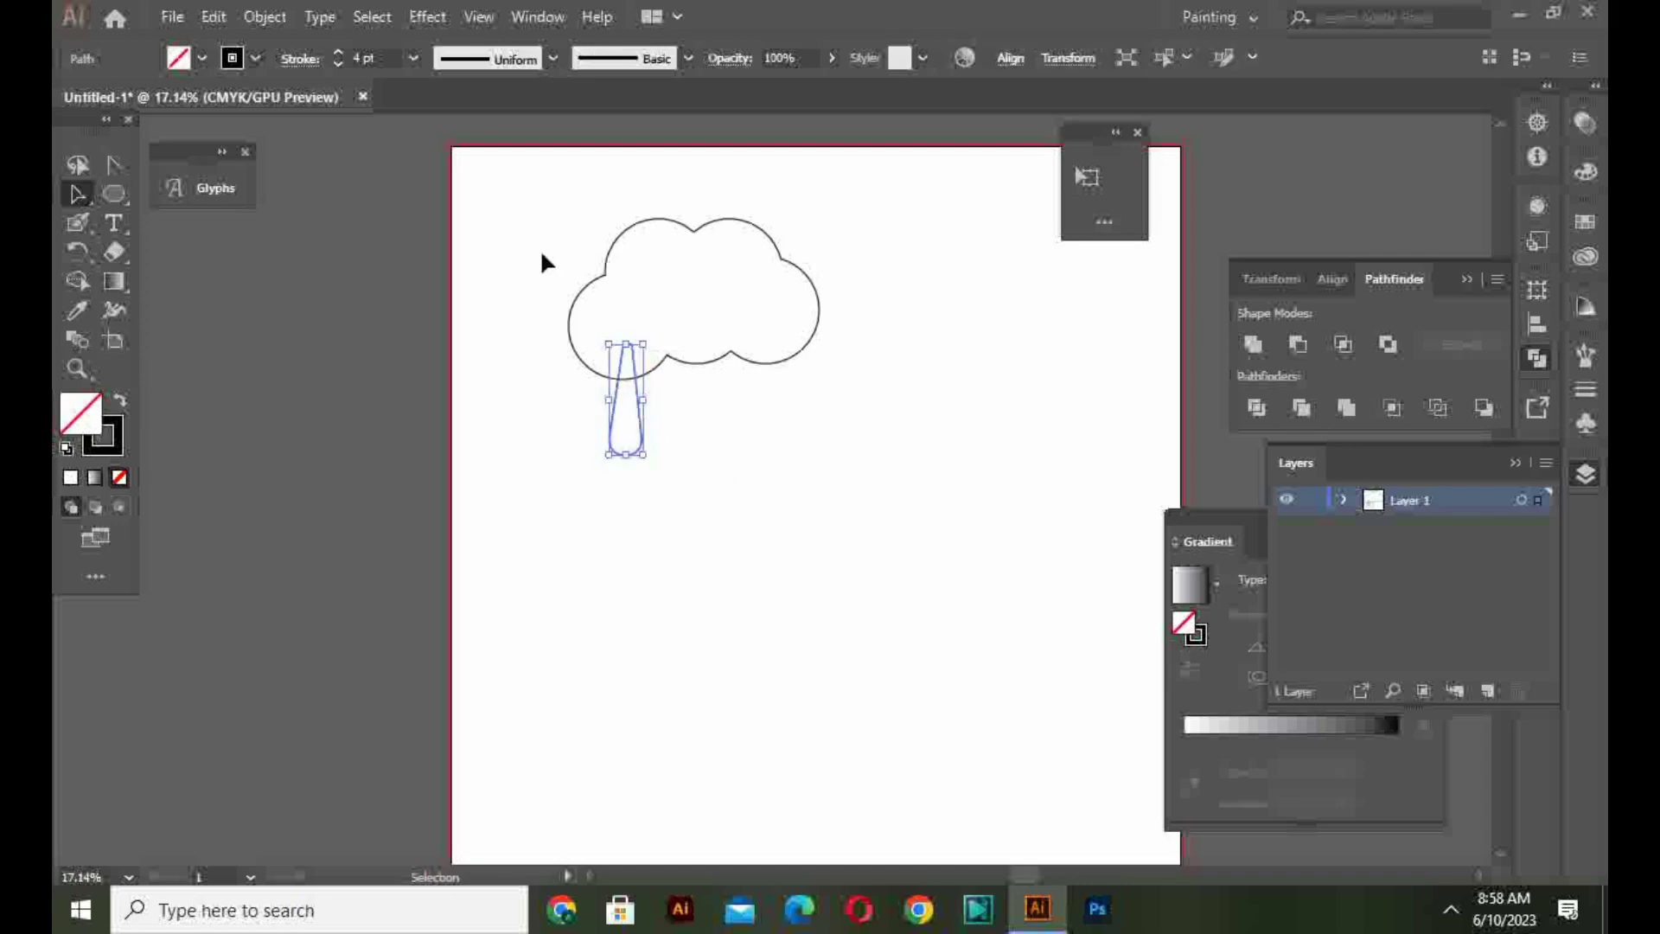
# Step: Unite the cloud outline and the leg into one shape
pyautogui.moveTo(542, 254); pyautogui.dragTo(729, 538)
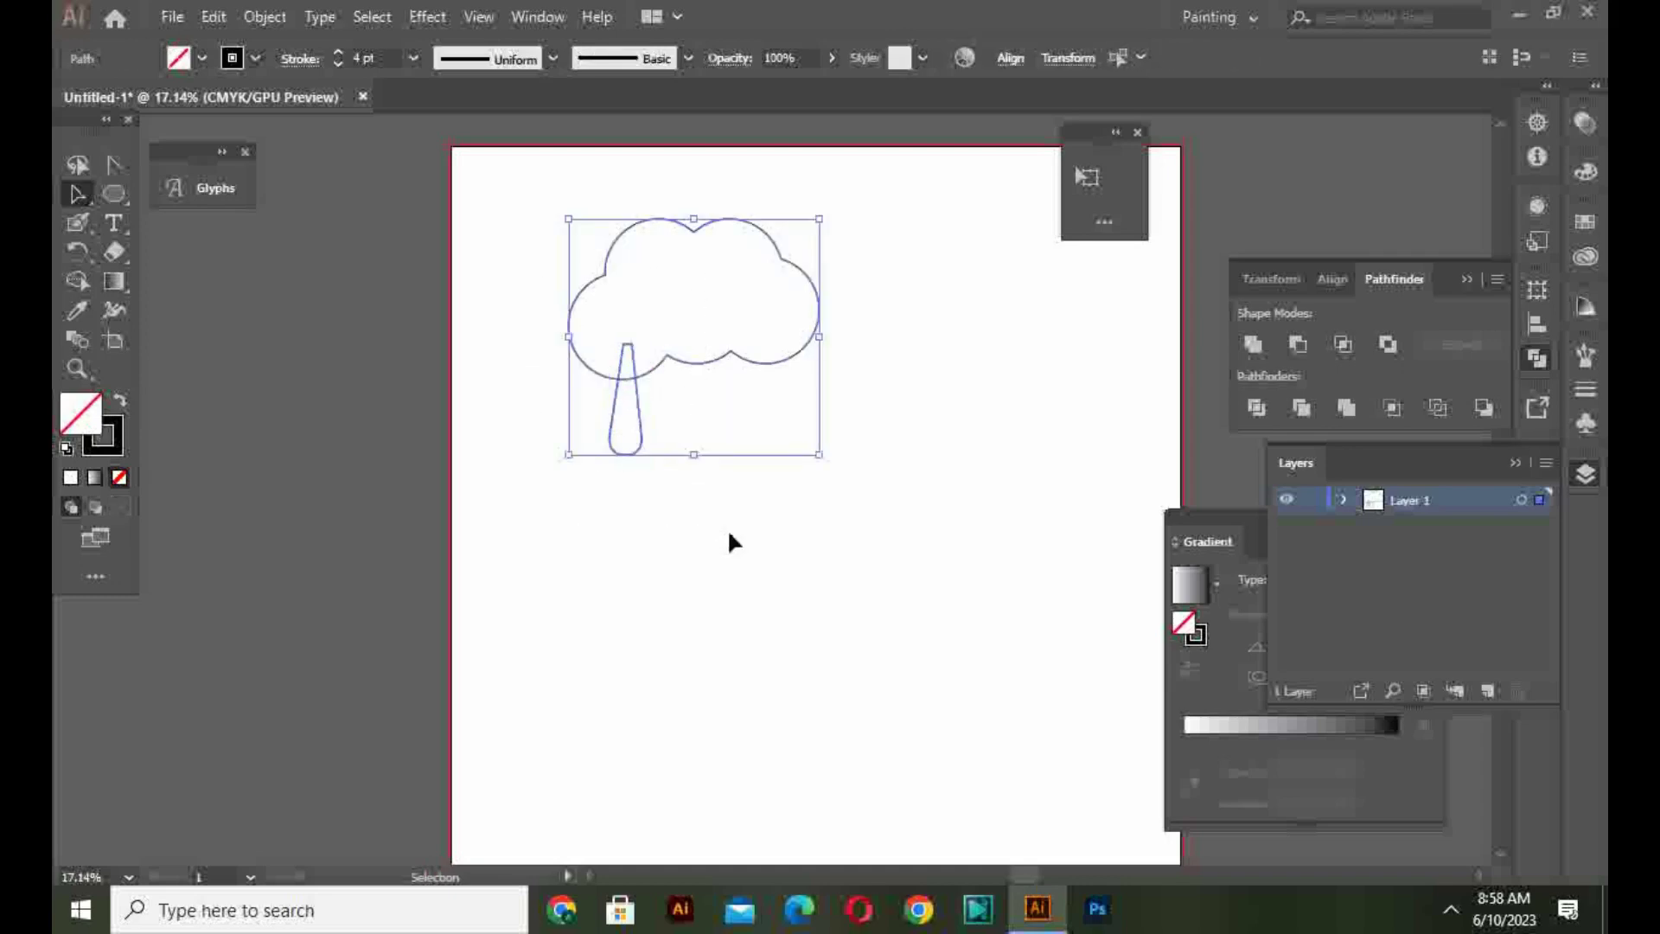
pyautogui.click(1339, 413)
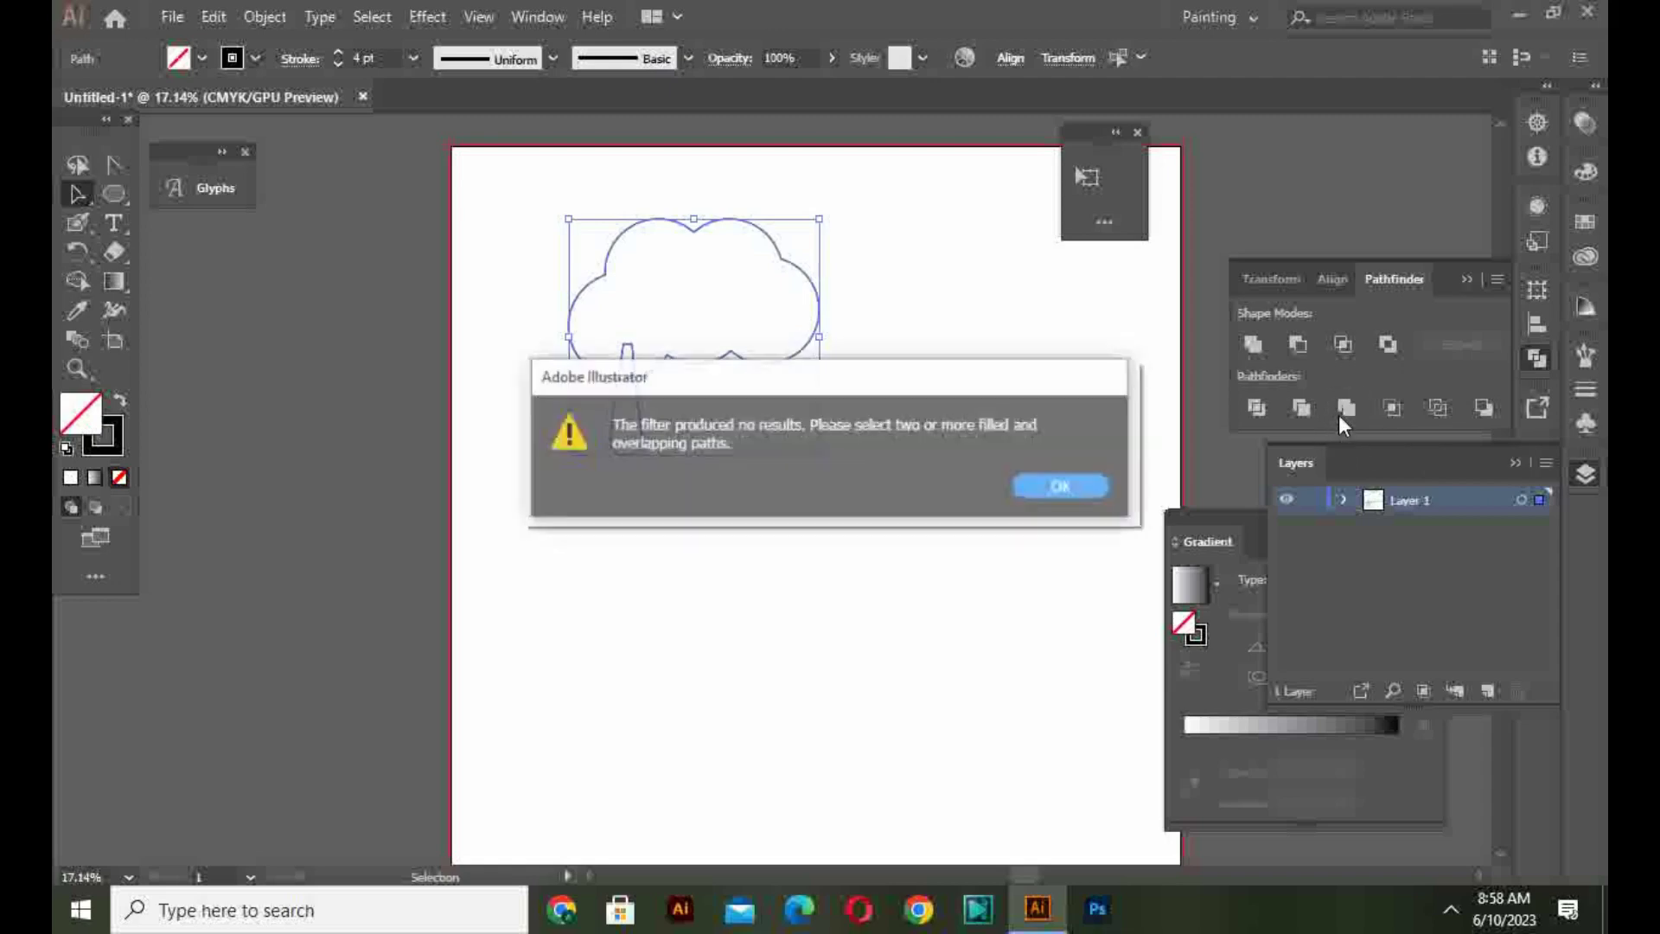
pyautogui.click(1070, 489)
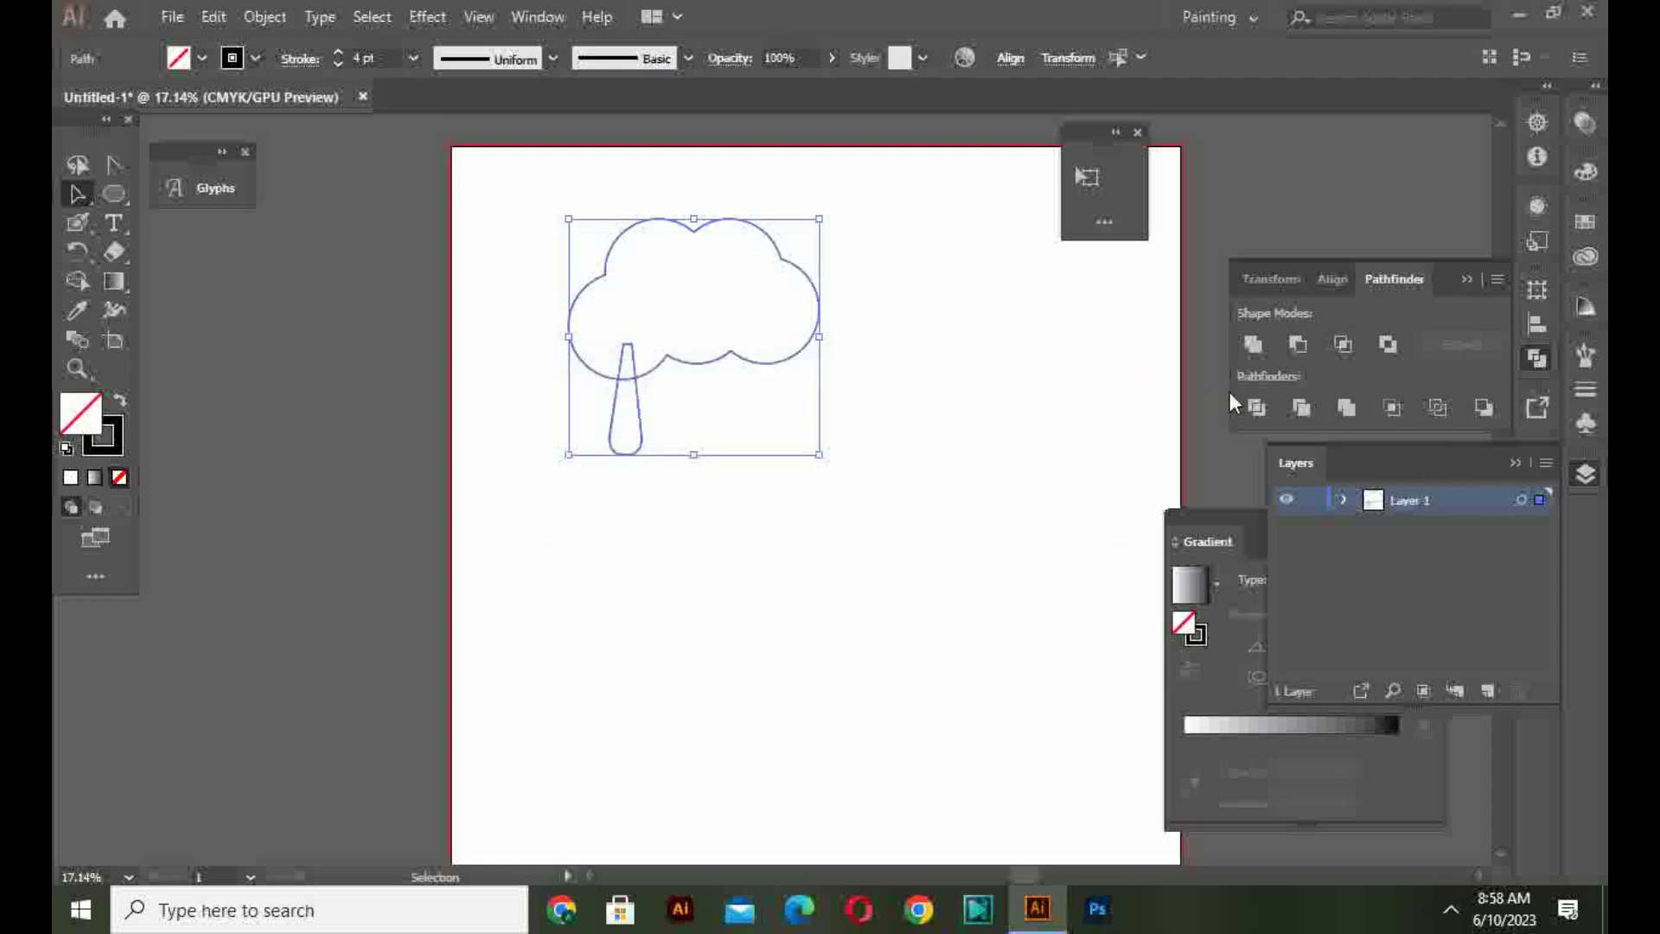
pyautogui.click(1258, 353)
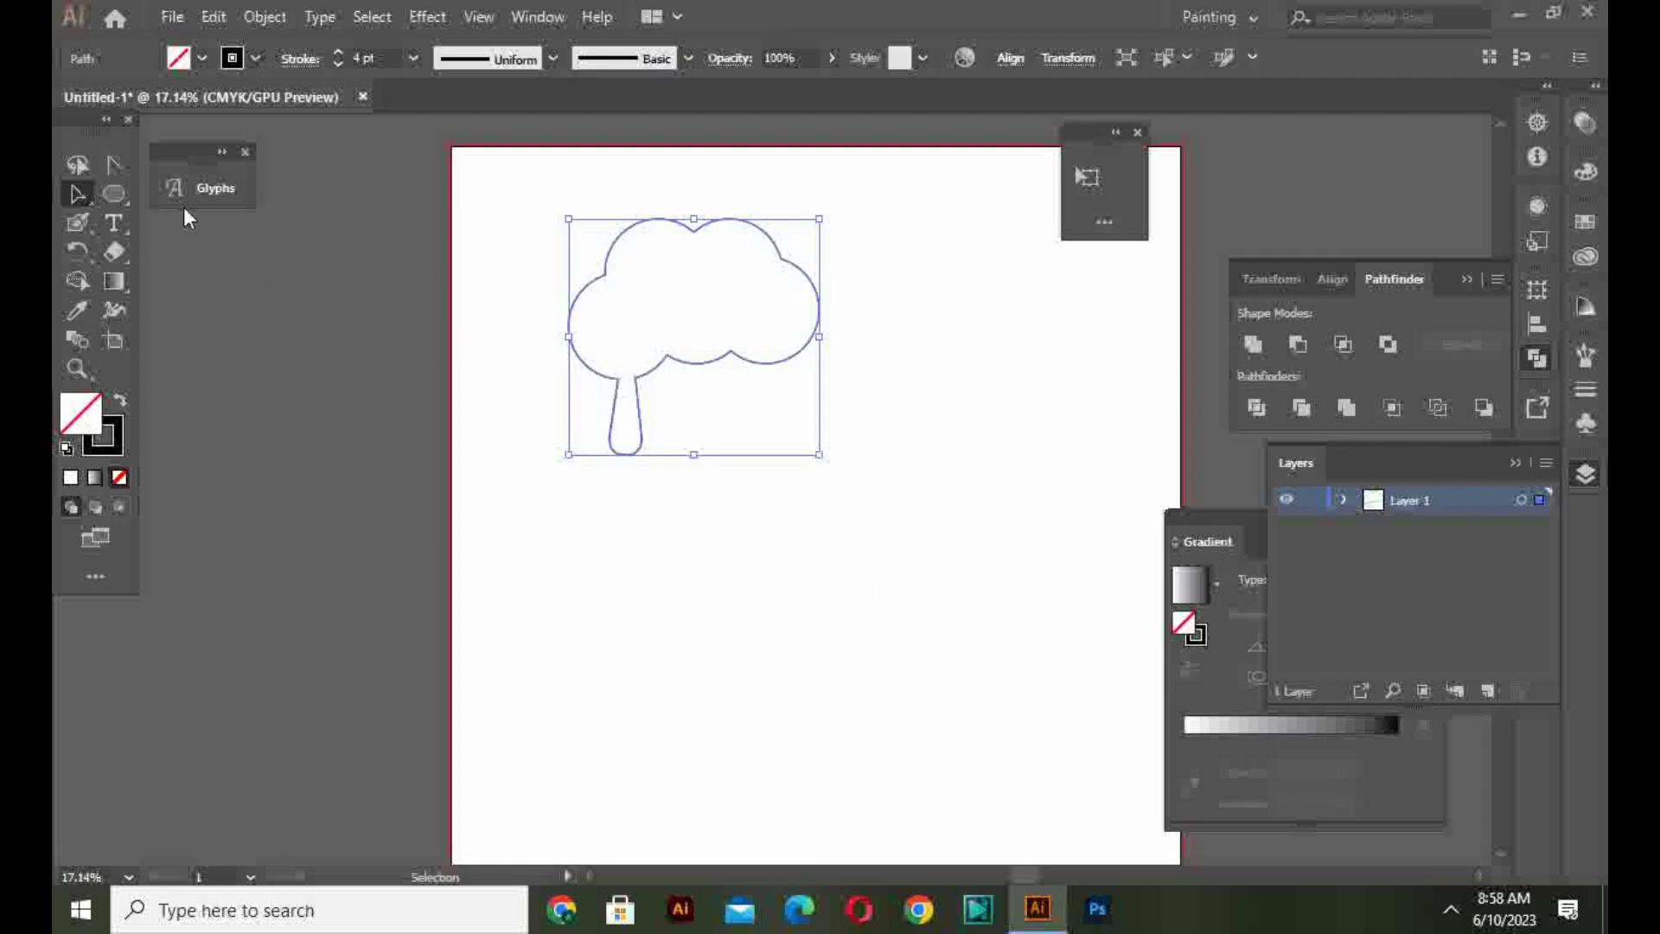
# Step: Draw a second closed, tapered leg about 430 px tall and 150 px wide at its base under the cloud's right part with the Pen tool
pyautogui.moveTo(64, 197); pyautogui.dragTo(164, 373)
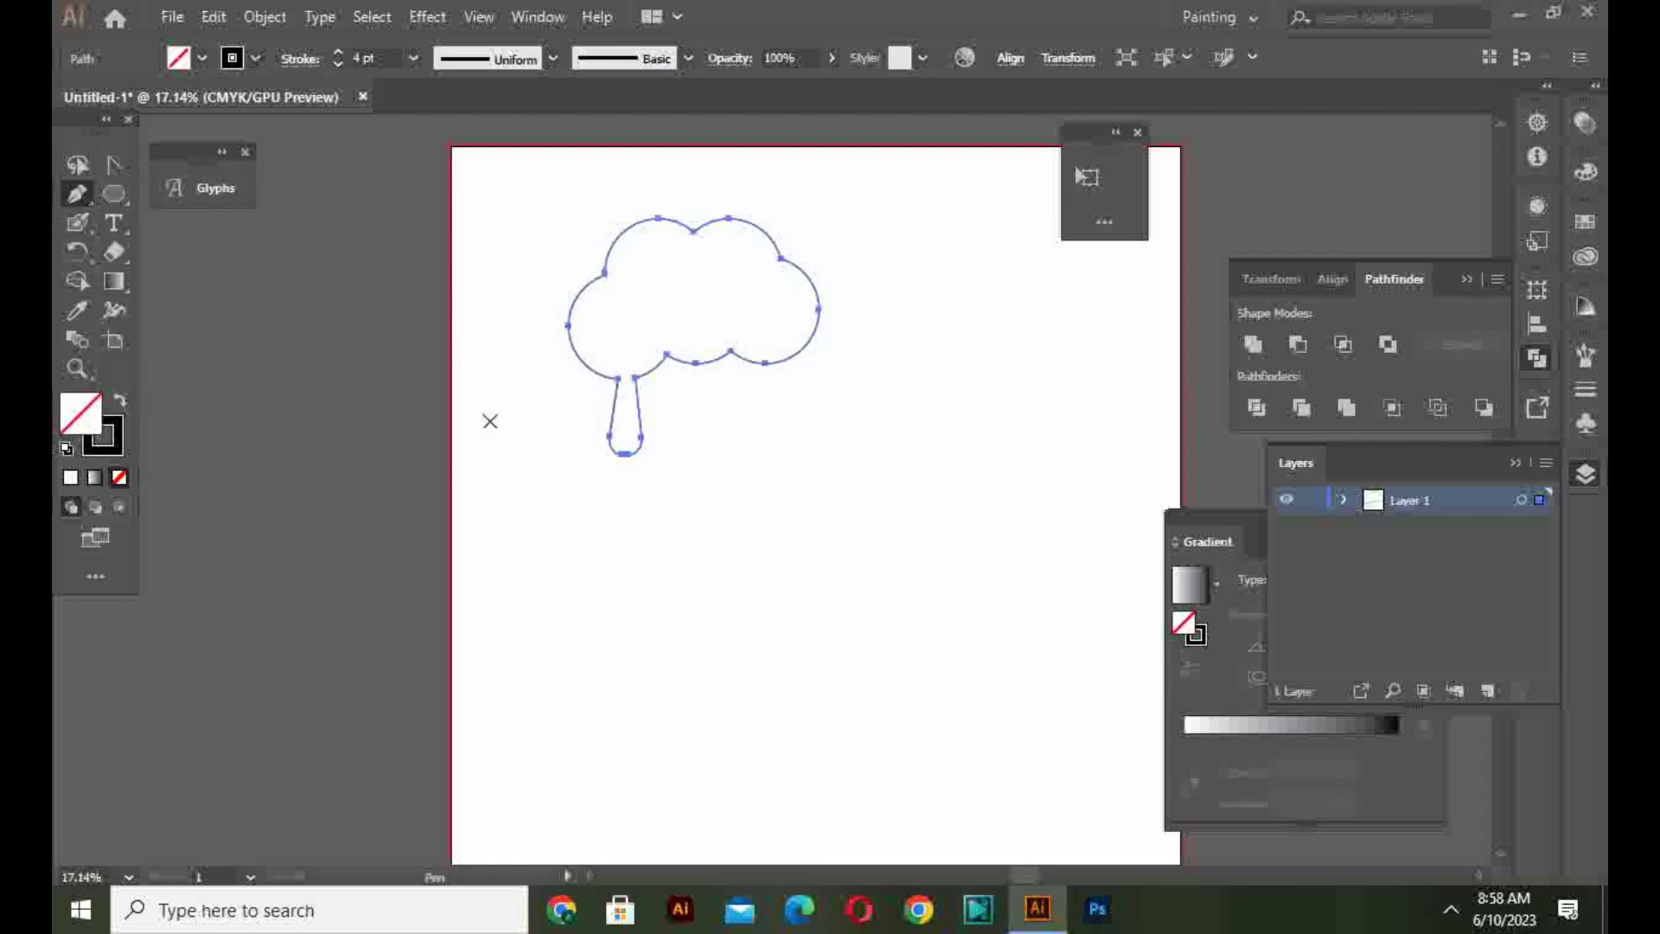
pyautogui.click(730, 327)
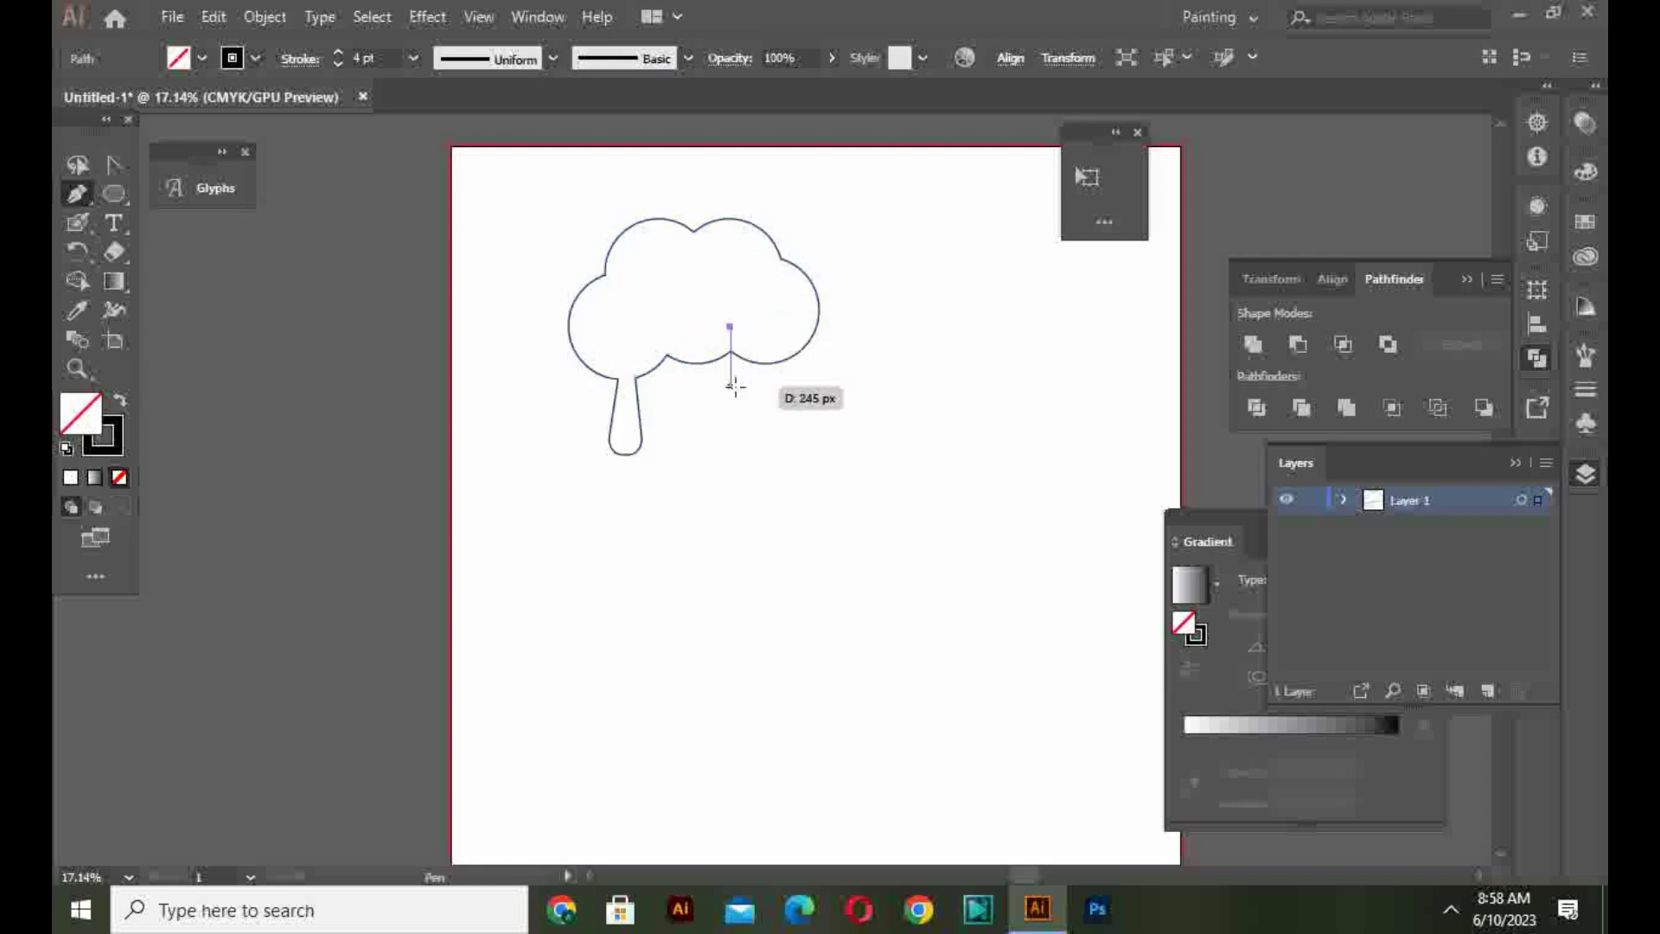
pyautogui.click(734, 430)
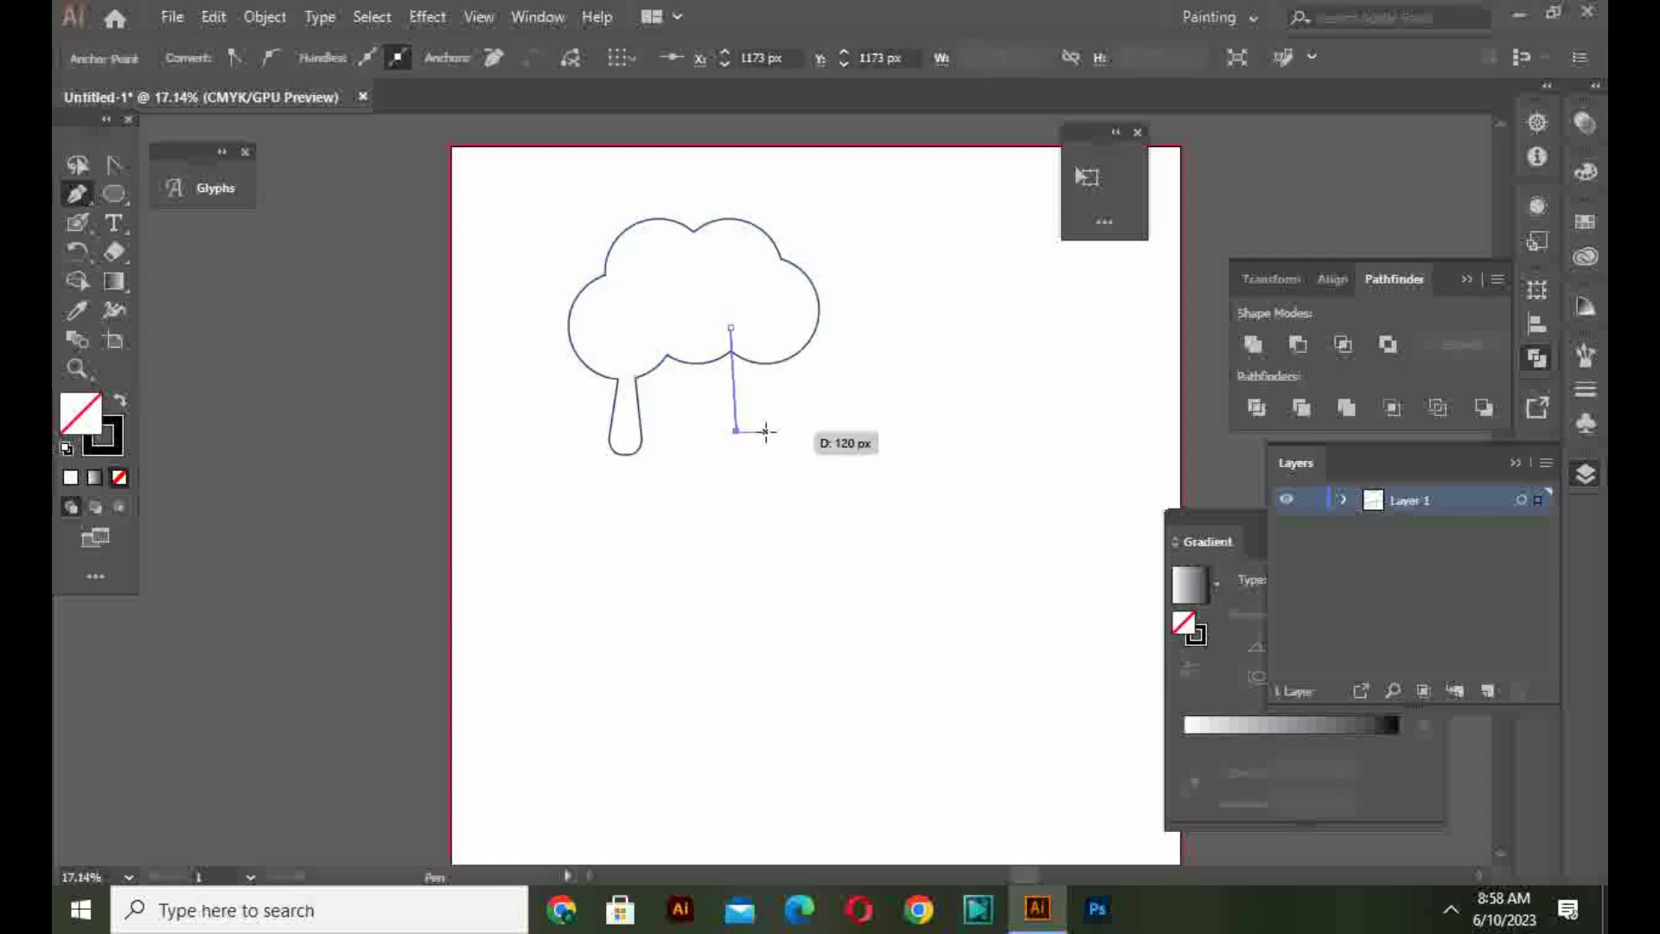
pyautogui.click(773, 431)
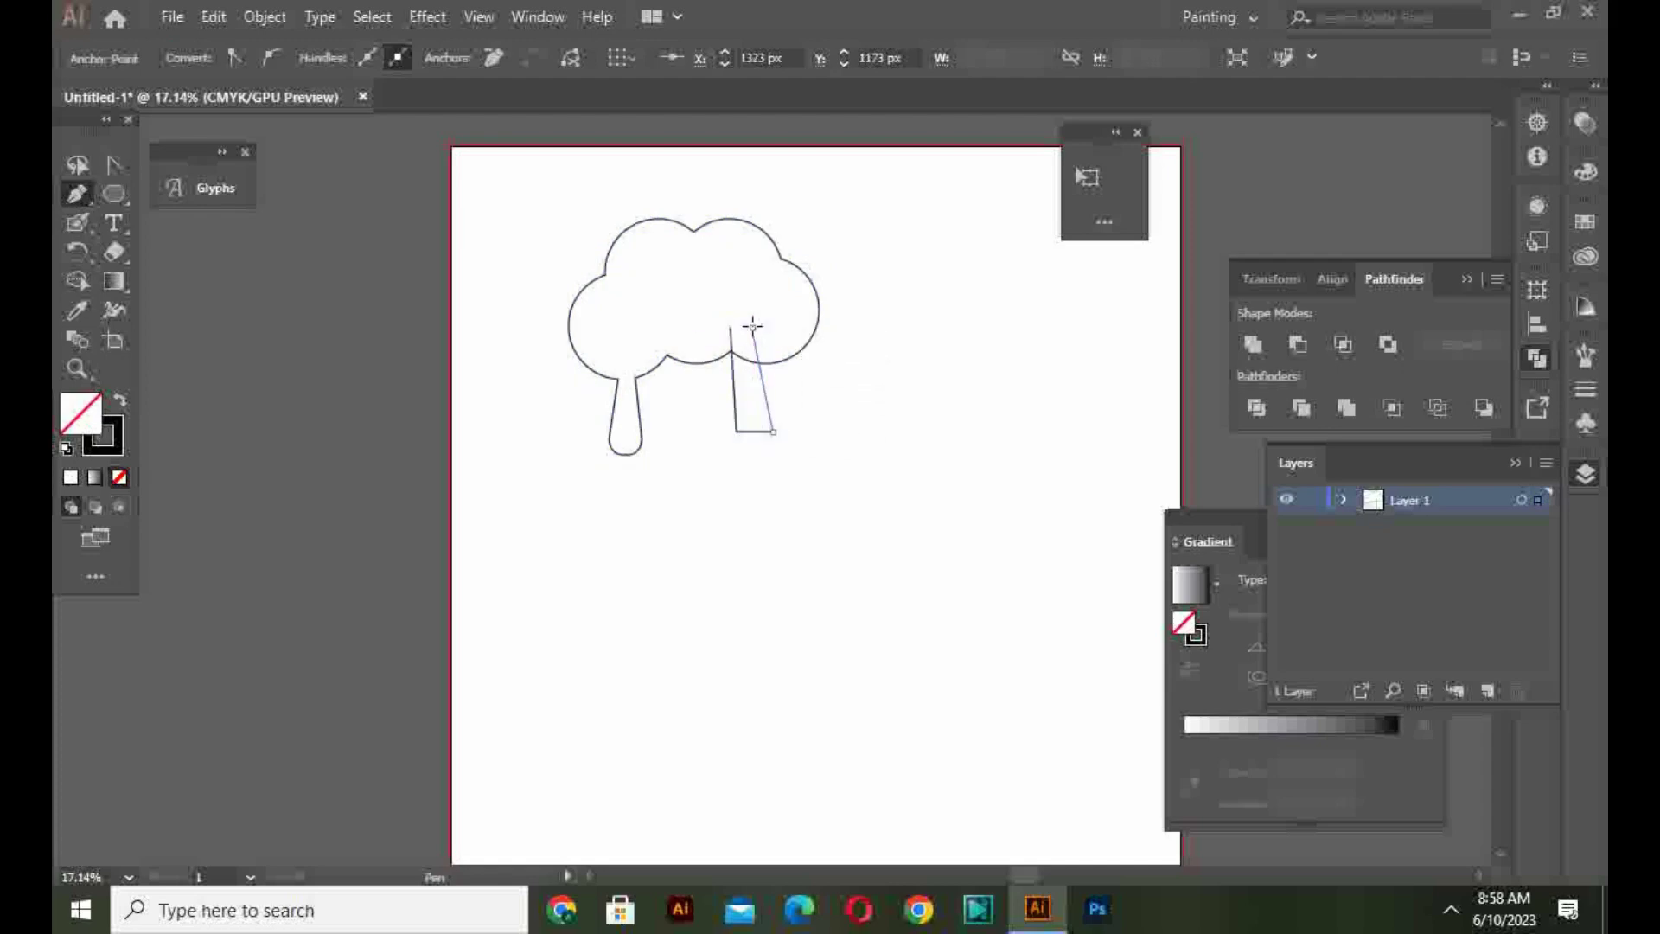
pyautogui.click(753, 327)
pyautogui.click(729, 327)
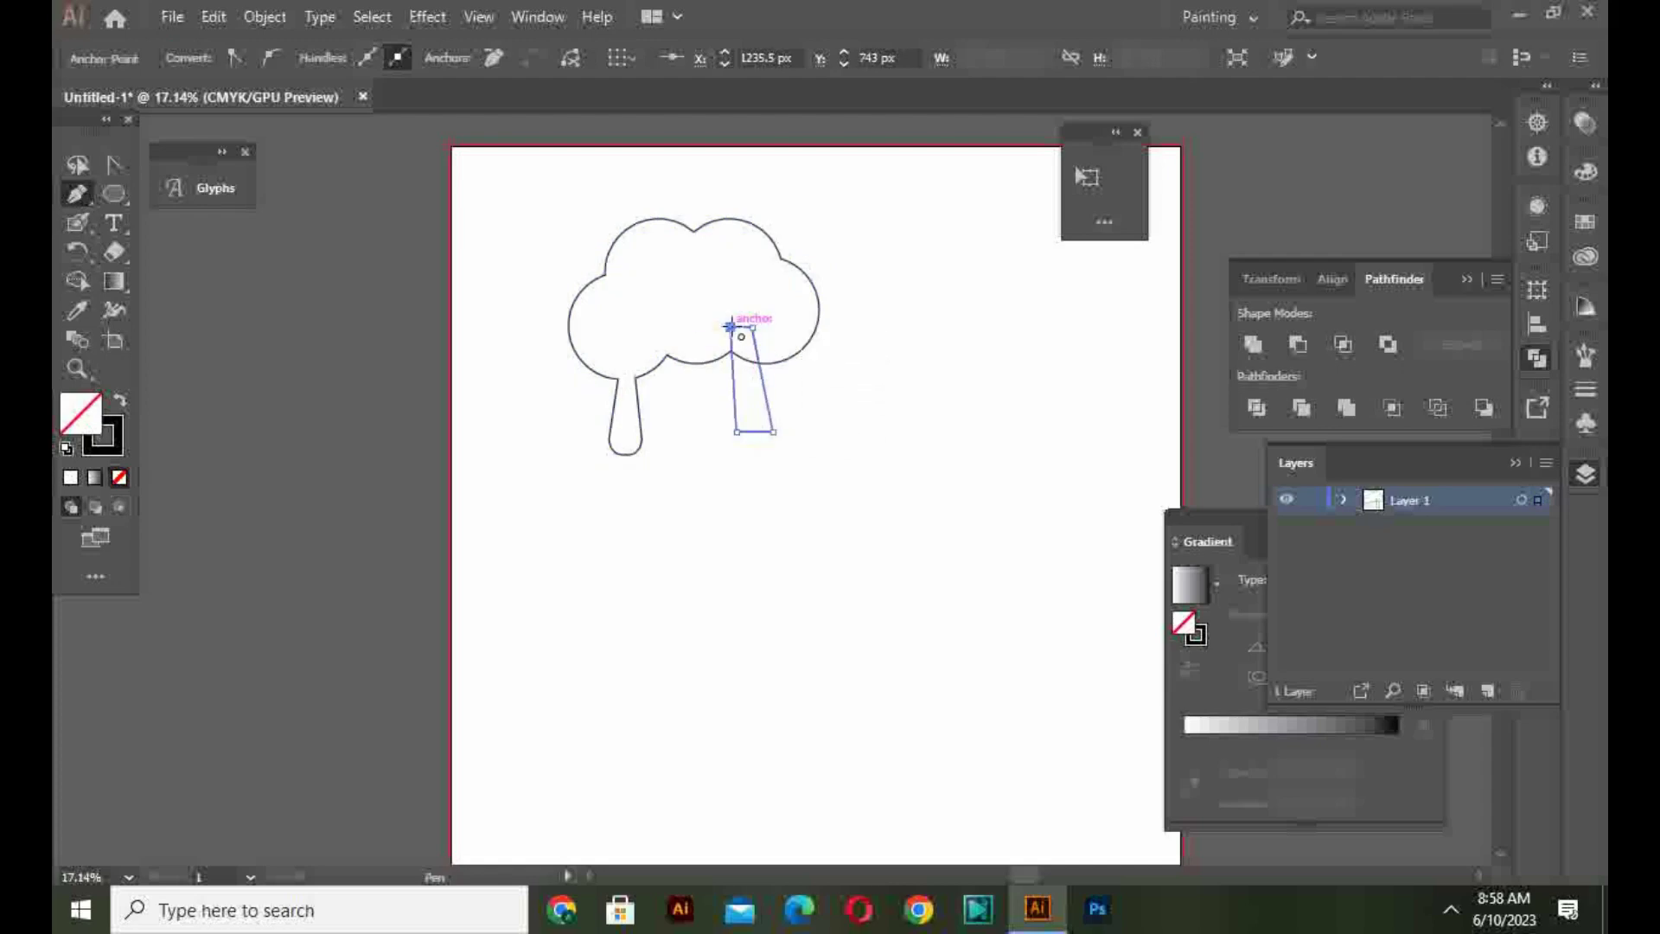
# Step: Round the second leg's two bottom corners to a radius of about 69 px and return to the Selection tool
pyautogui.rightClick(66, 199)
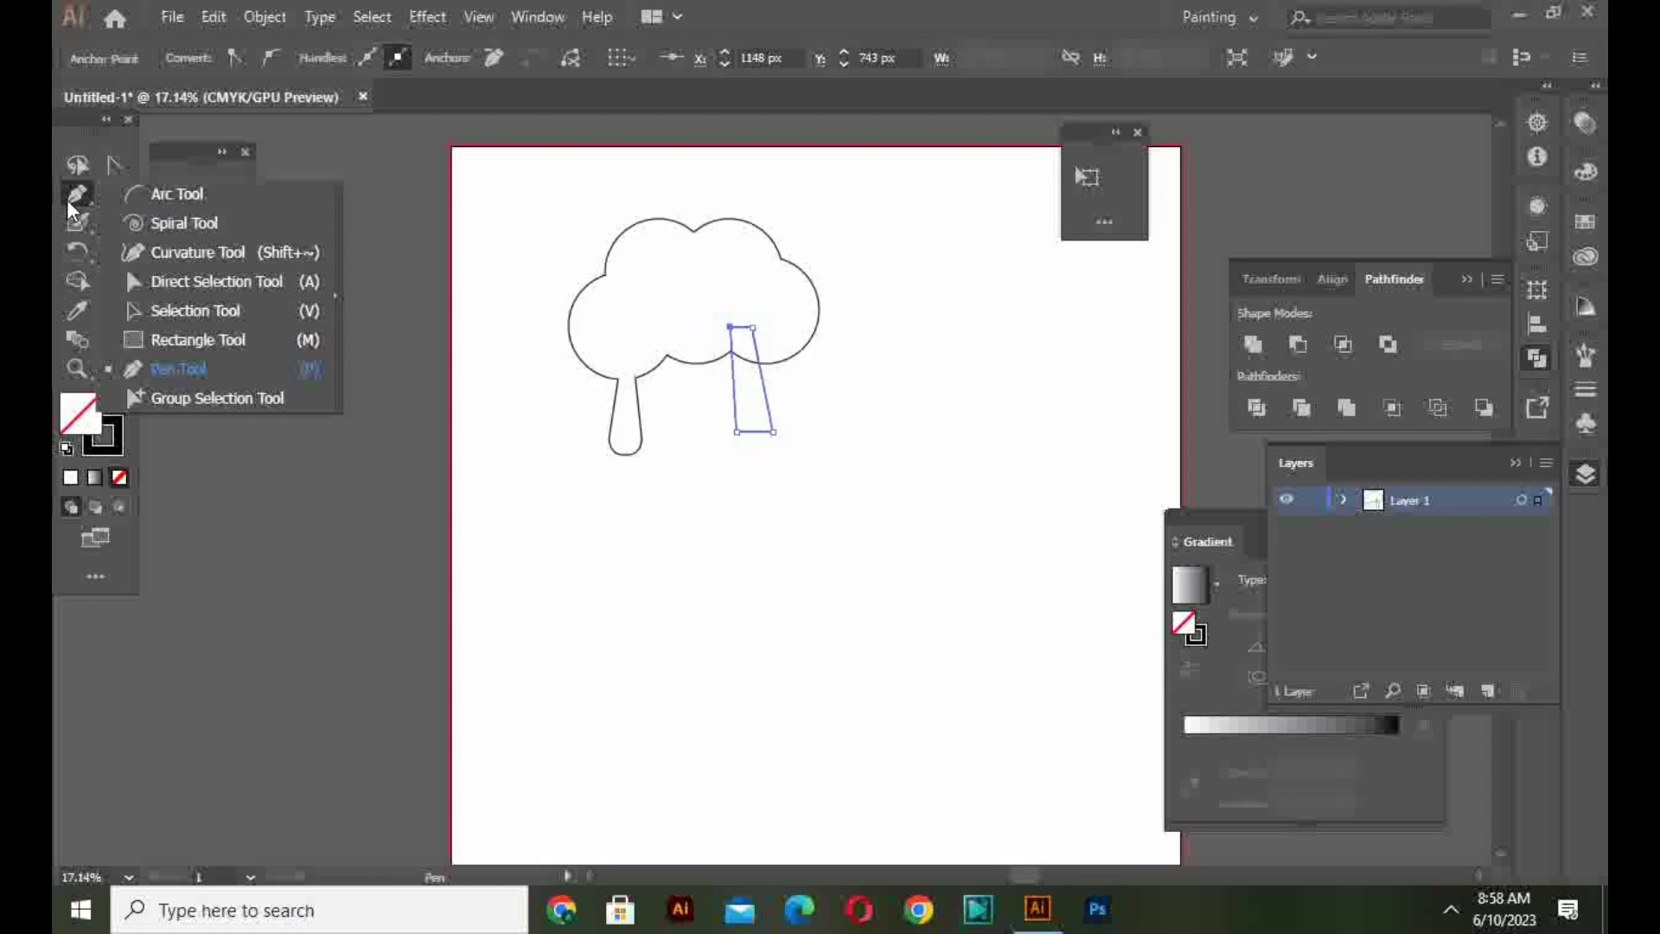
pyautogui.click(118, 275)
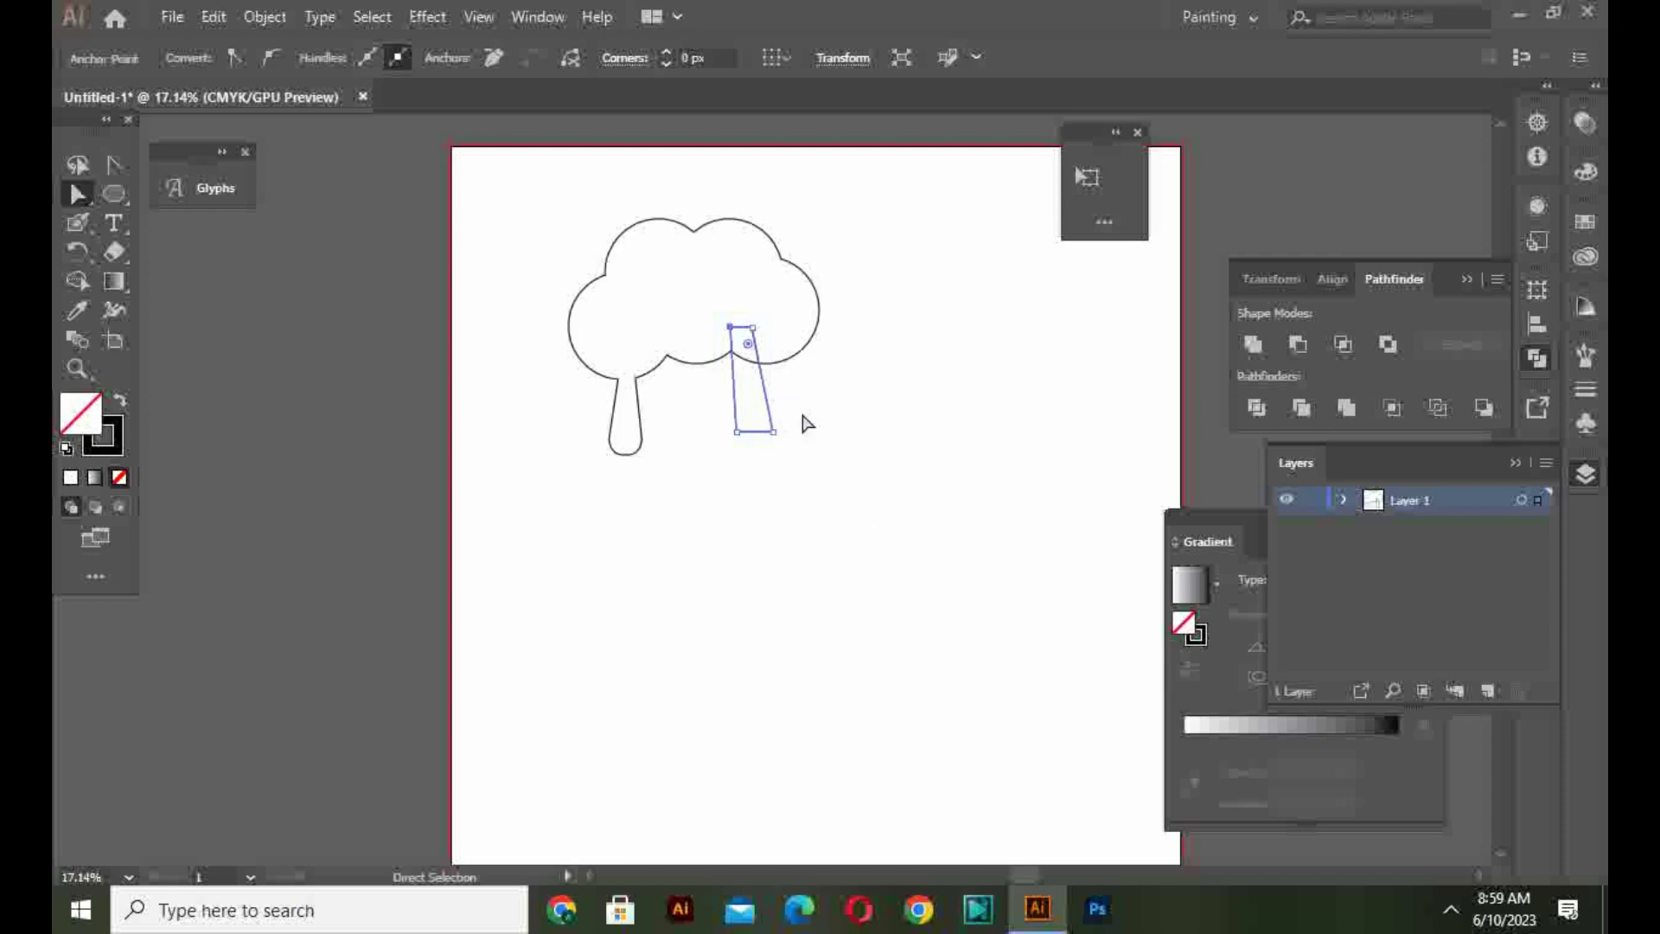
pyautogui.moveTo(801, 413); pyautogui.dragTo(752, 413)
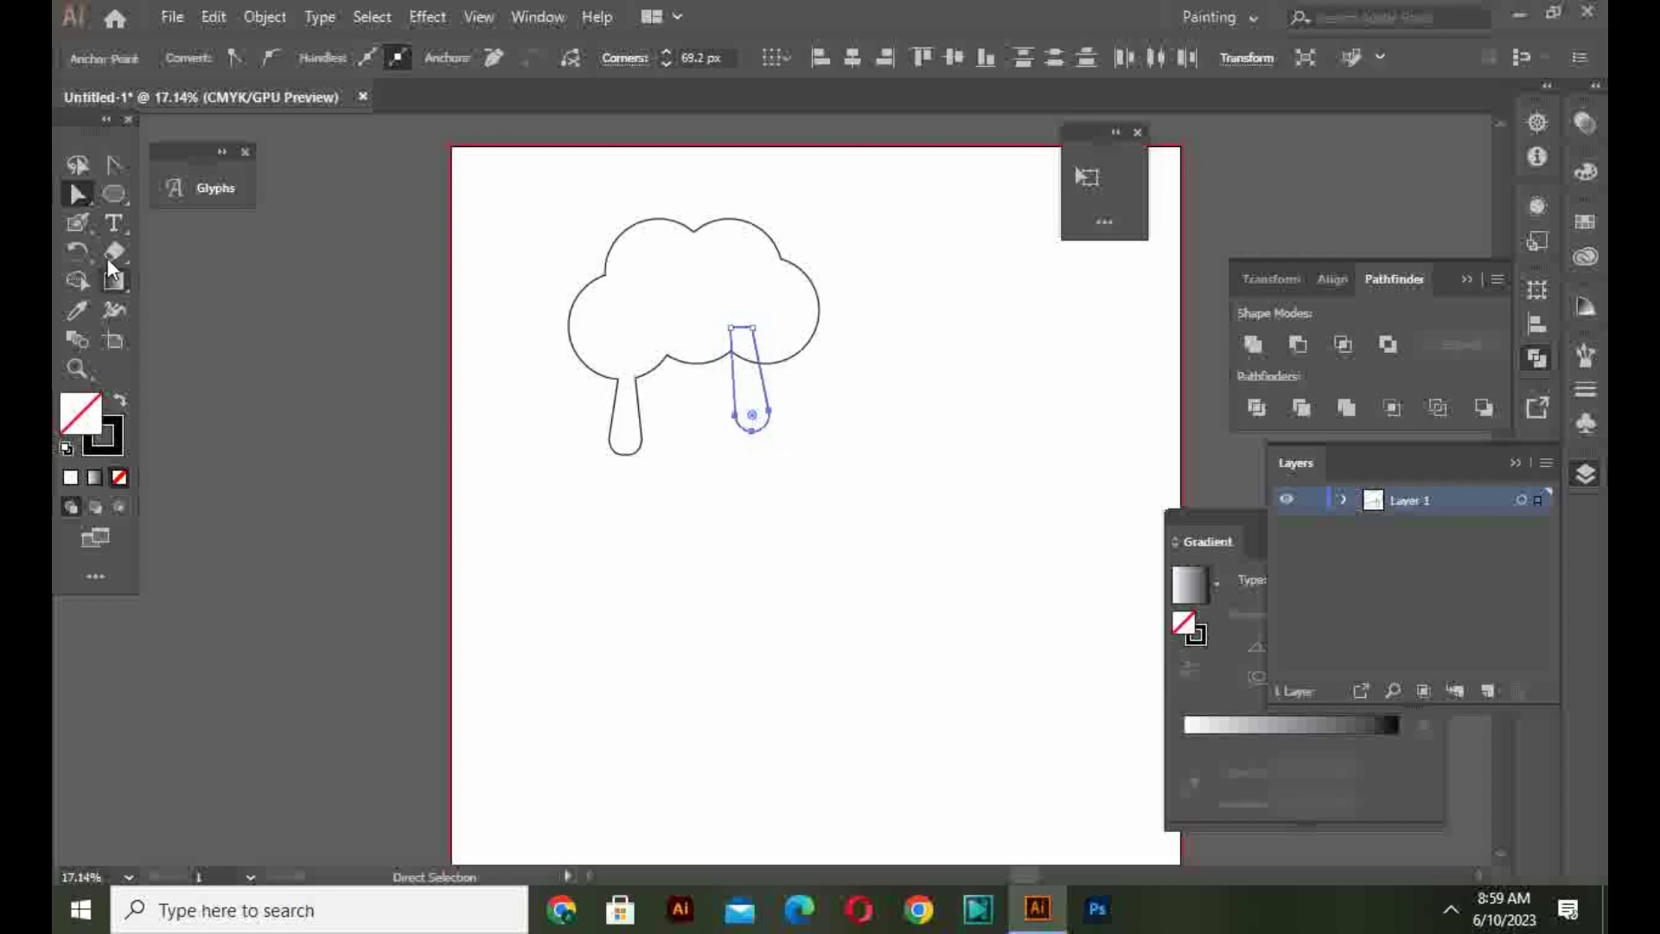
pyautogui.click(92, 206)
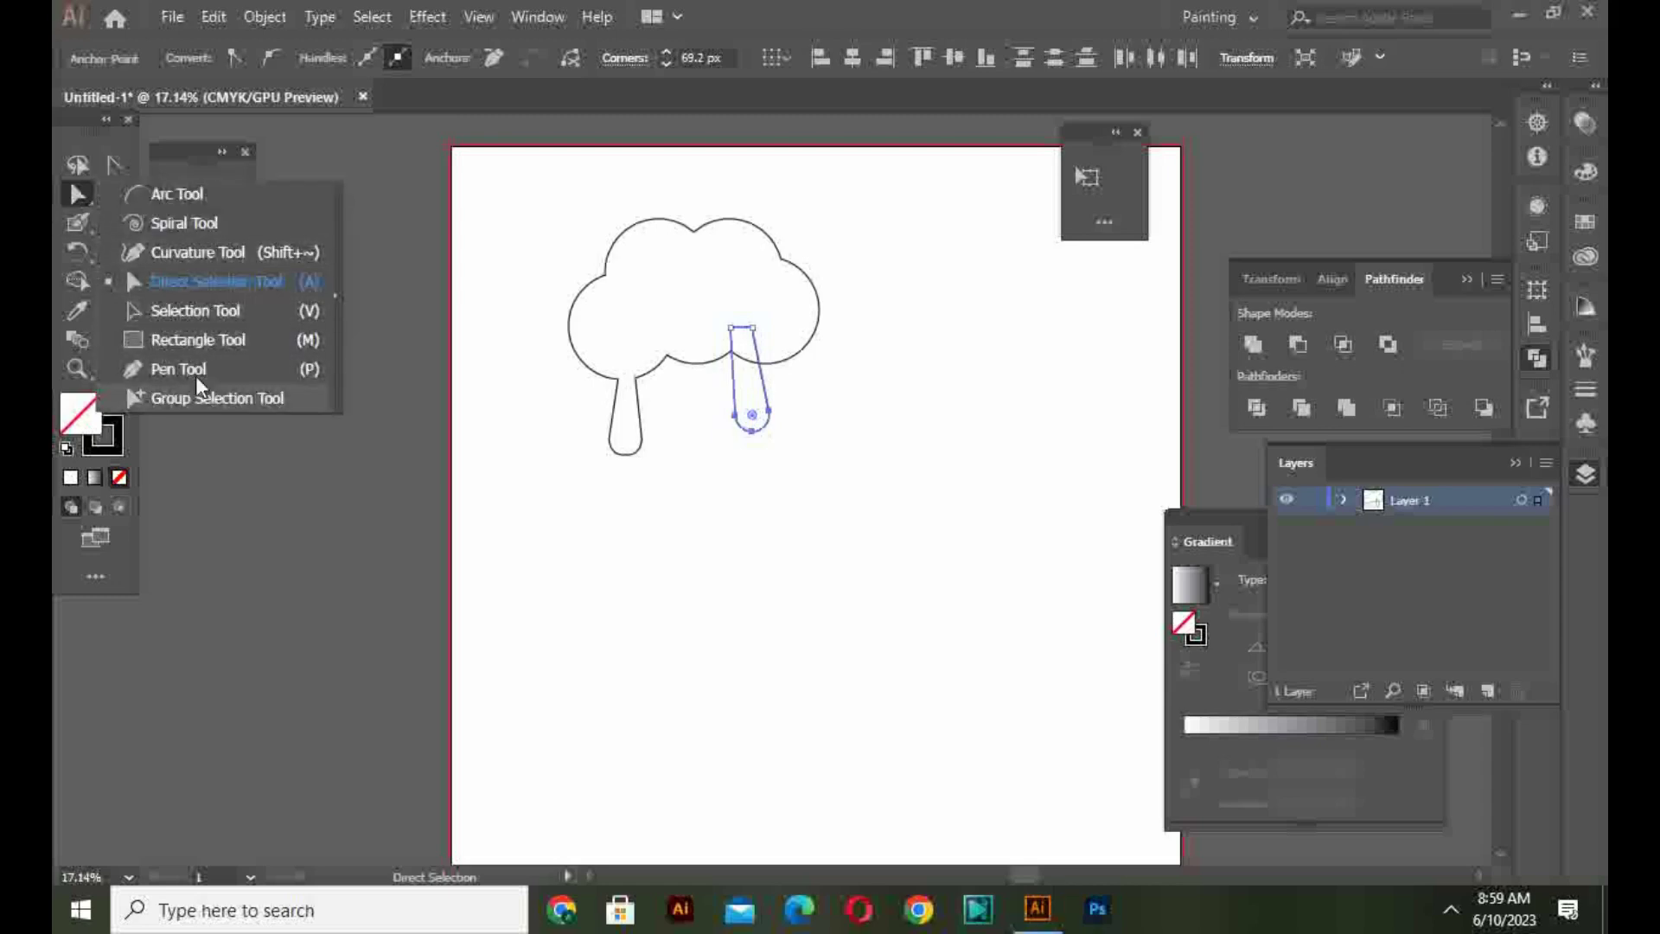
pyautogui.click(200, 323)
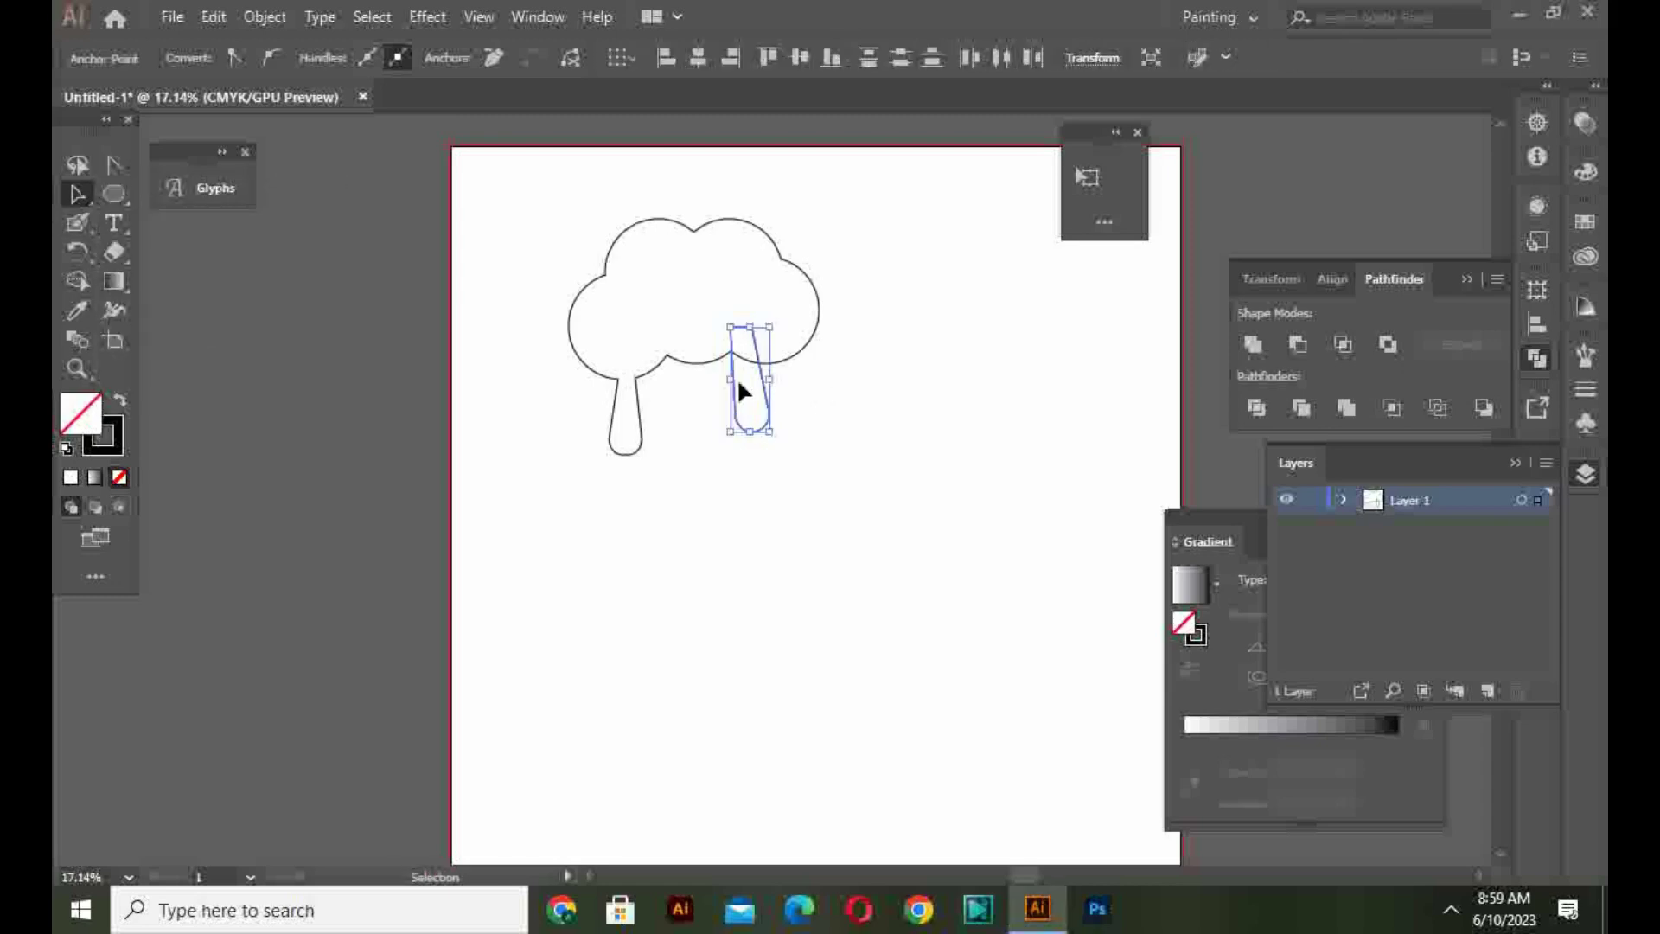
# Step: Narrow the second leg by scaling it inward from both sides, and nudge it slightly upward
pyautogui.moveTo(728, 384); pyautogui.dragTo(737, 378)
pyautogui.moveTo(769, 379); pyautogui.dragTo(765, 379)
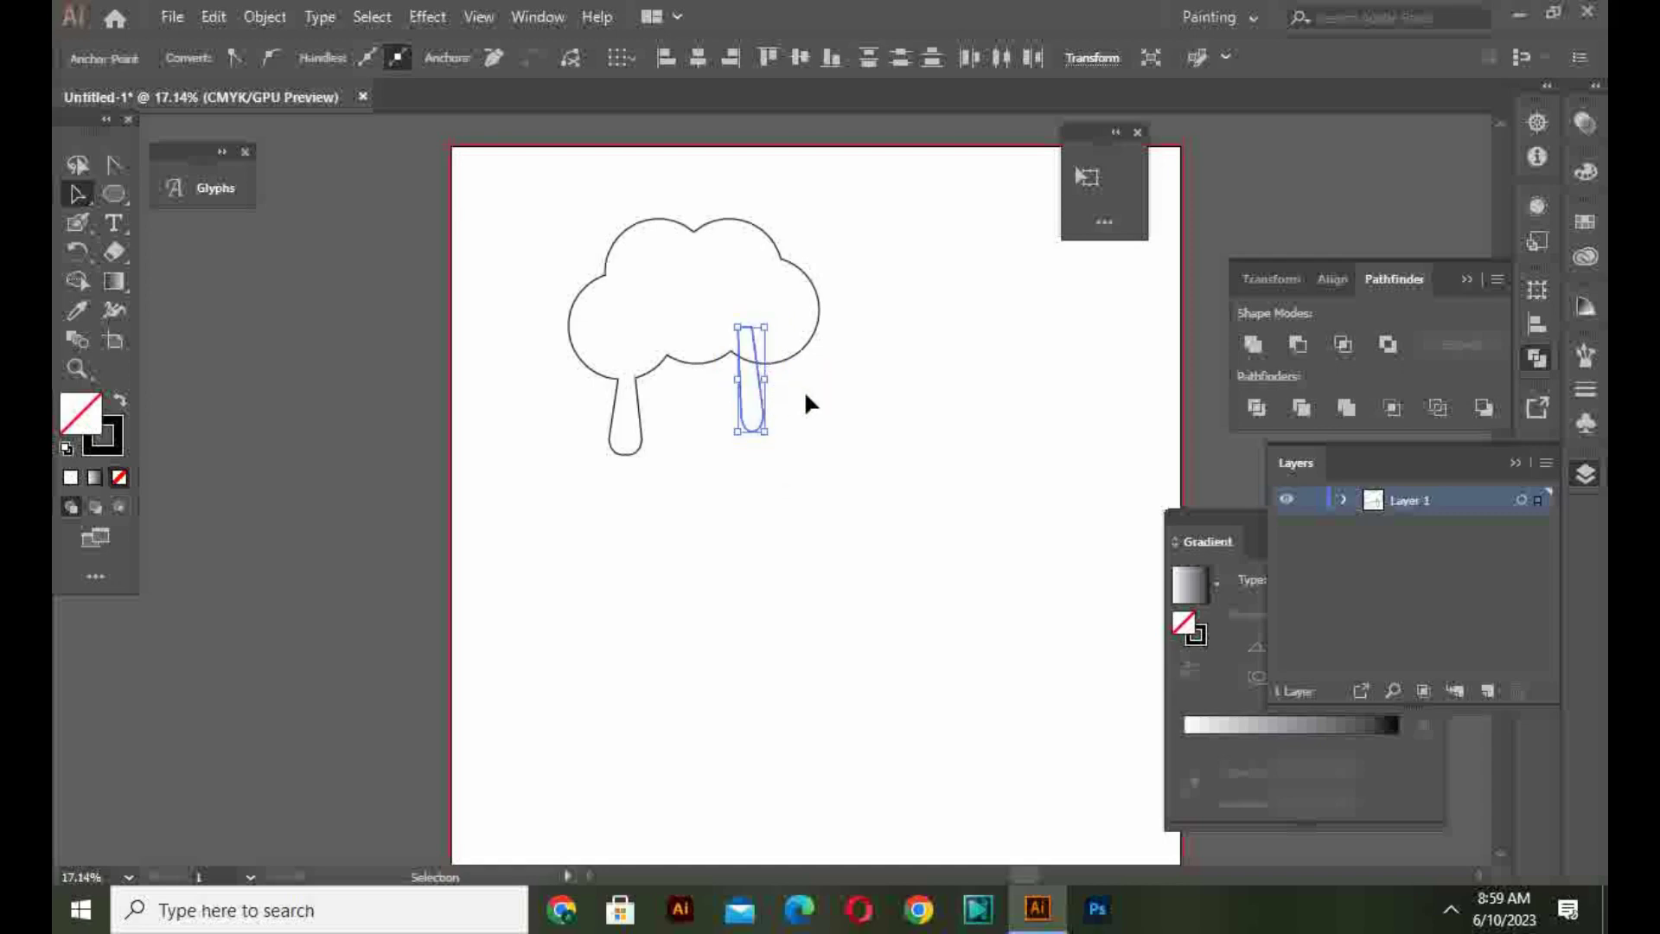
pyautogui.hotkey('shift', 'Up')
pyautogui.hotkey('shift', 'Up')
pyautogui.hotkey('shift', 'Up')
pyautogui.hotkey('shift', 'Up')
pyautogui.click(856, 440)
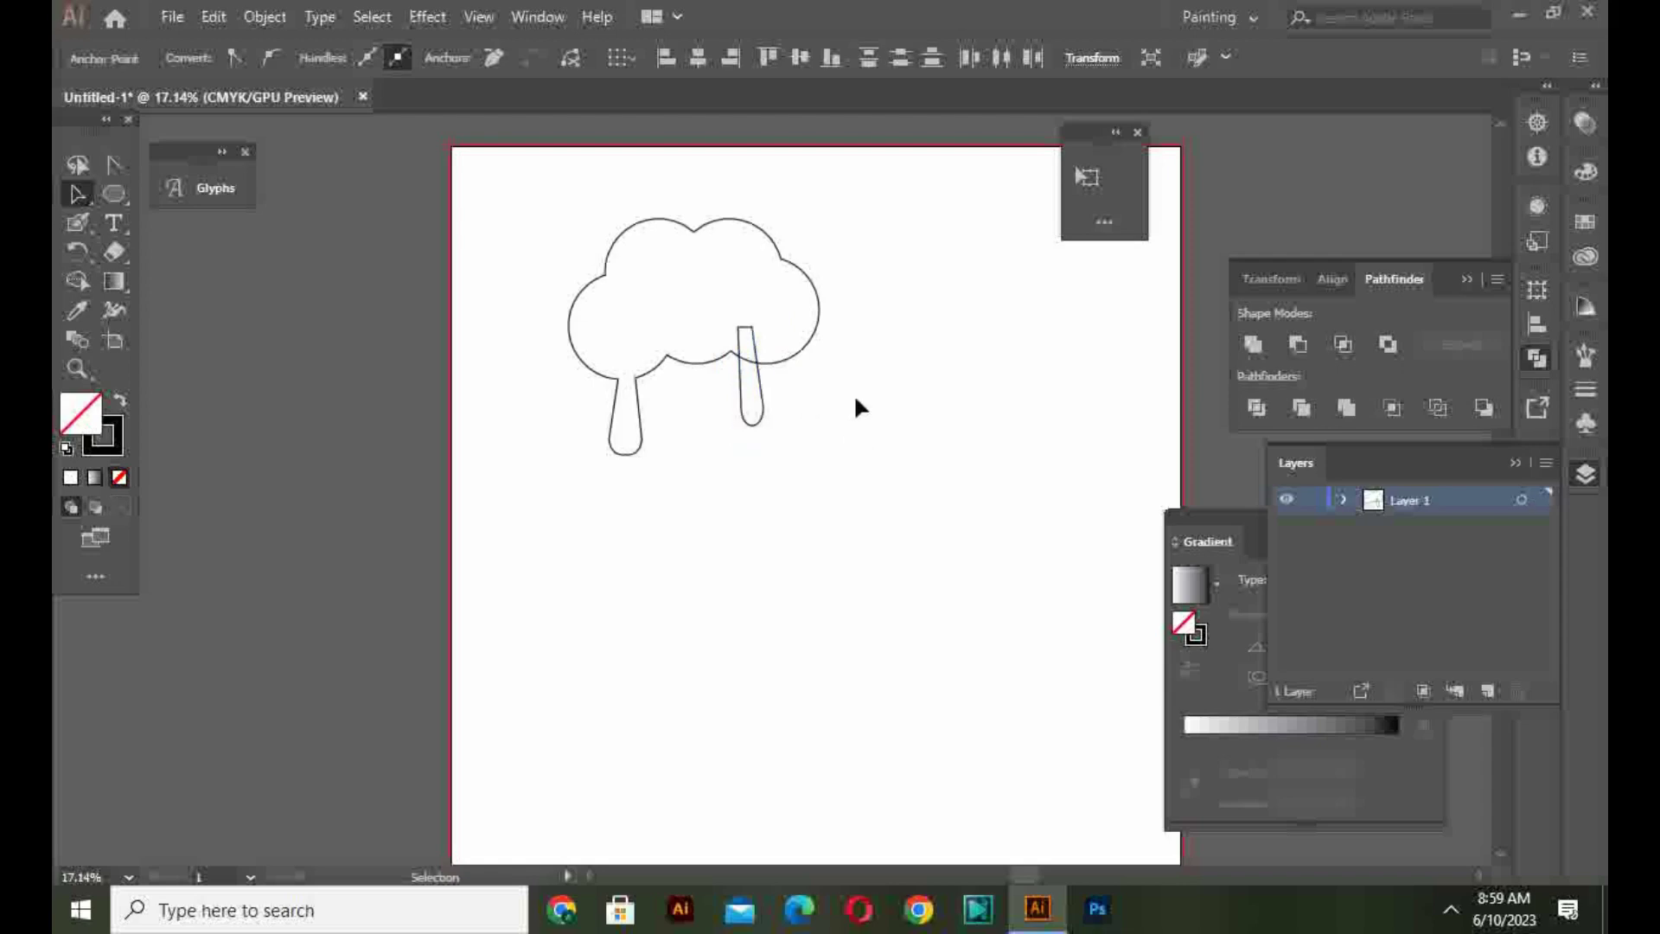
# Step: Unite the cloud body and the second leg into one shape
pyautogui.moveTo(865, 216); pyautogui.dragTo(714, 427)
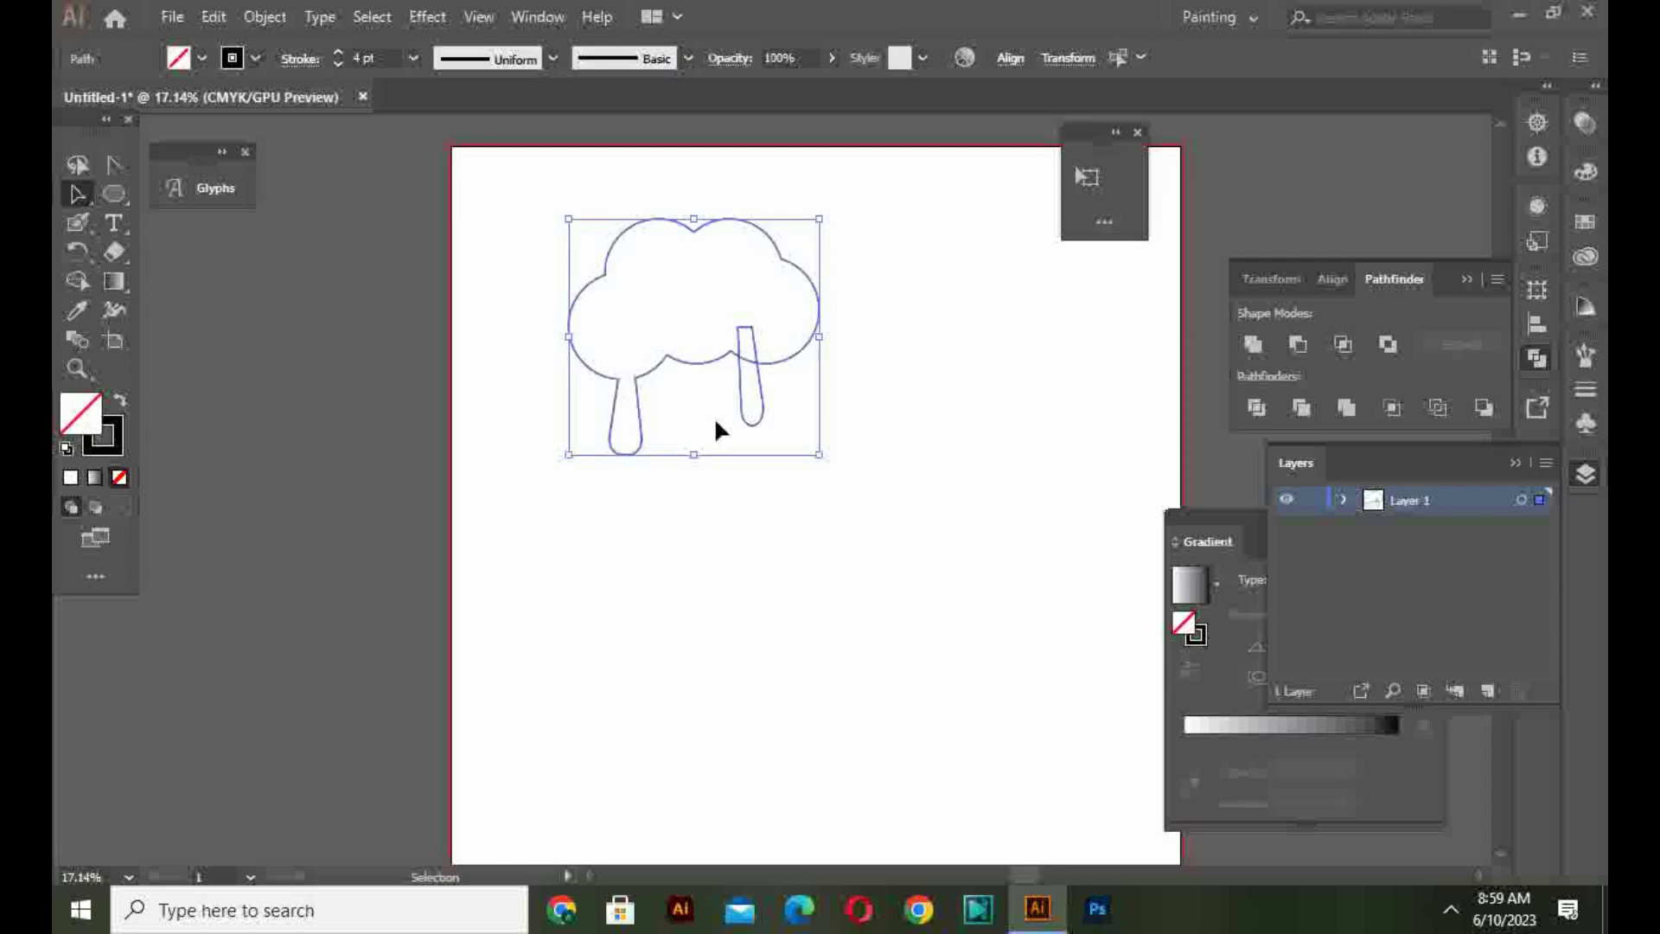
pyautogui.click(1250, 344)
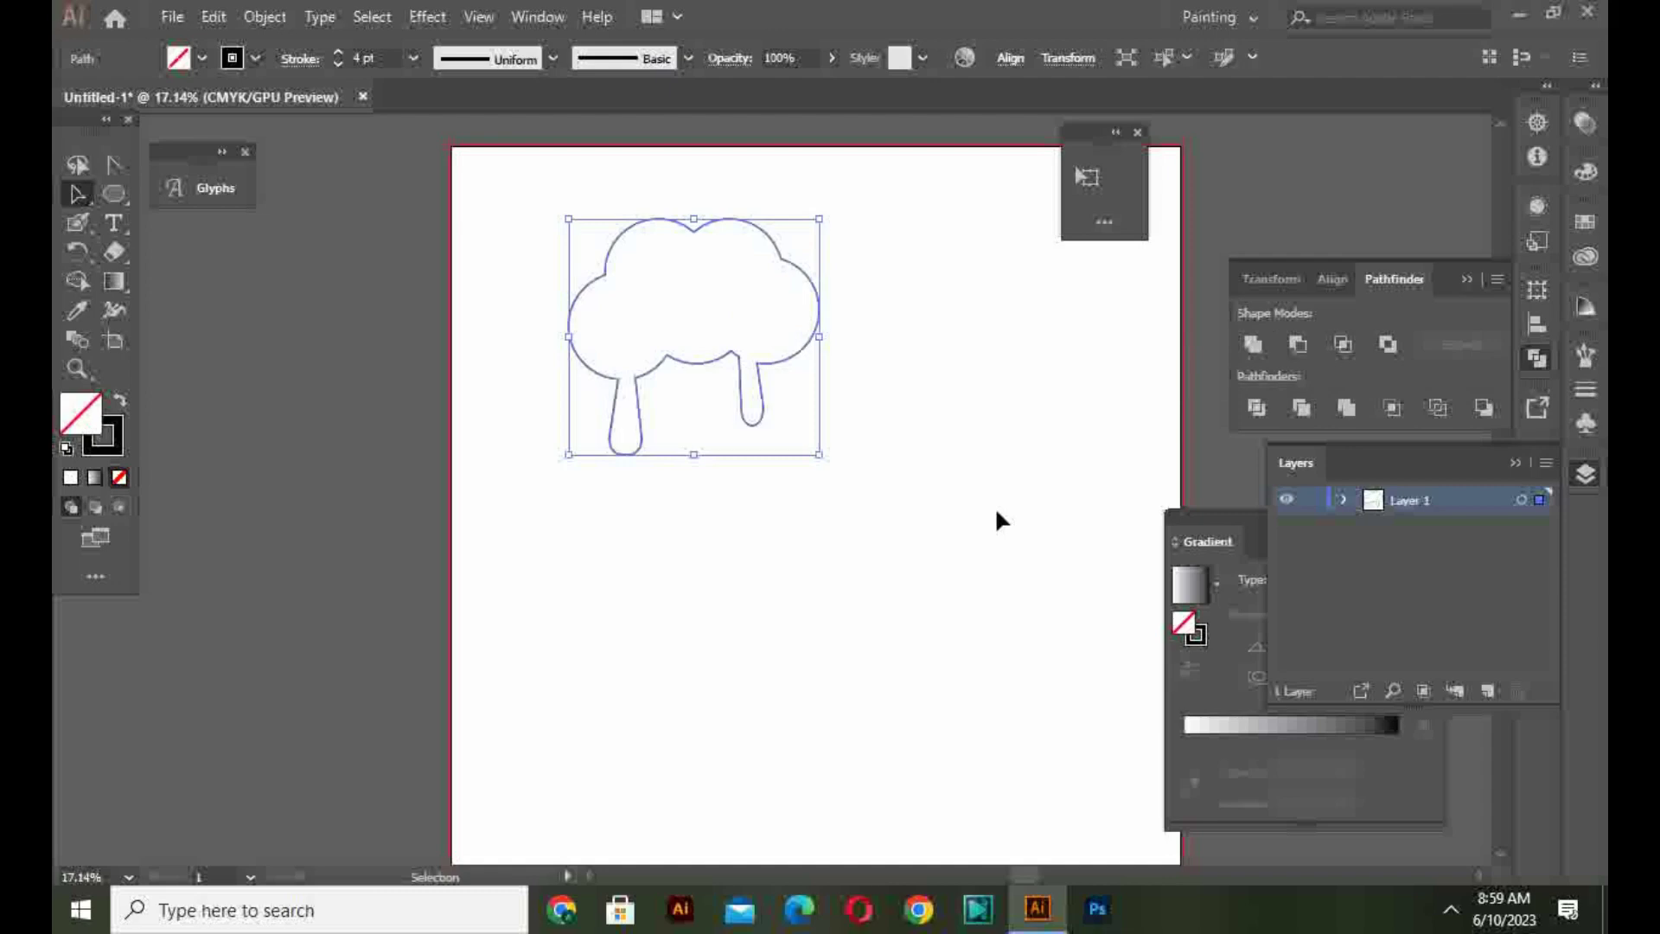
pyautogui.click(995, 512)
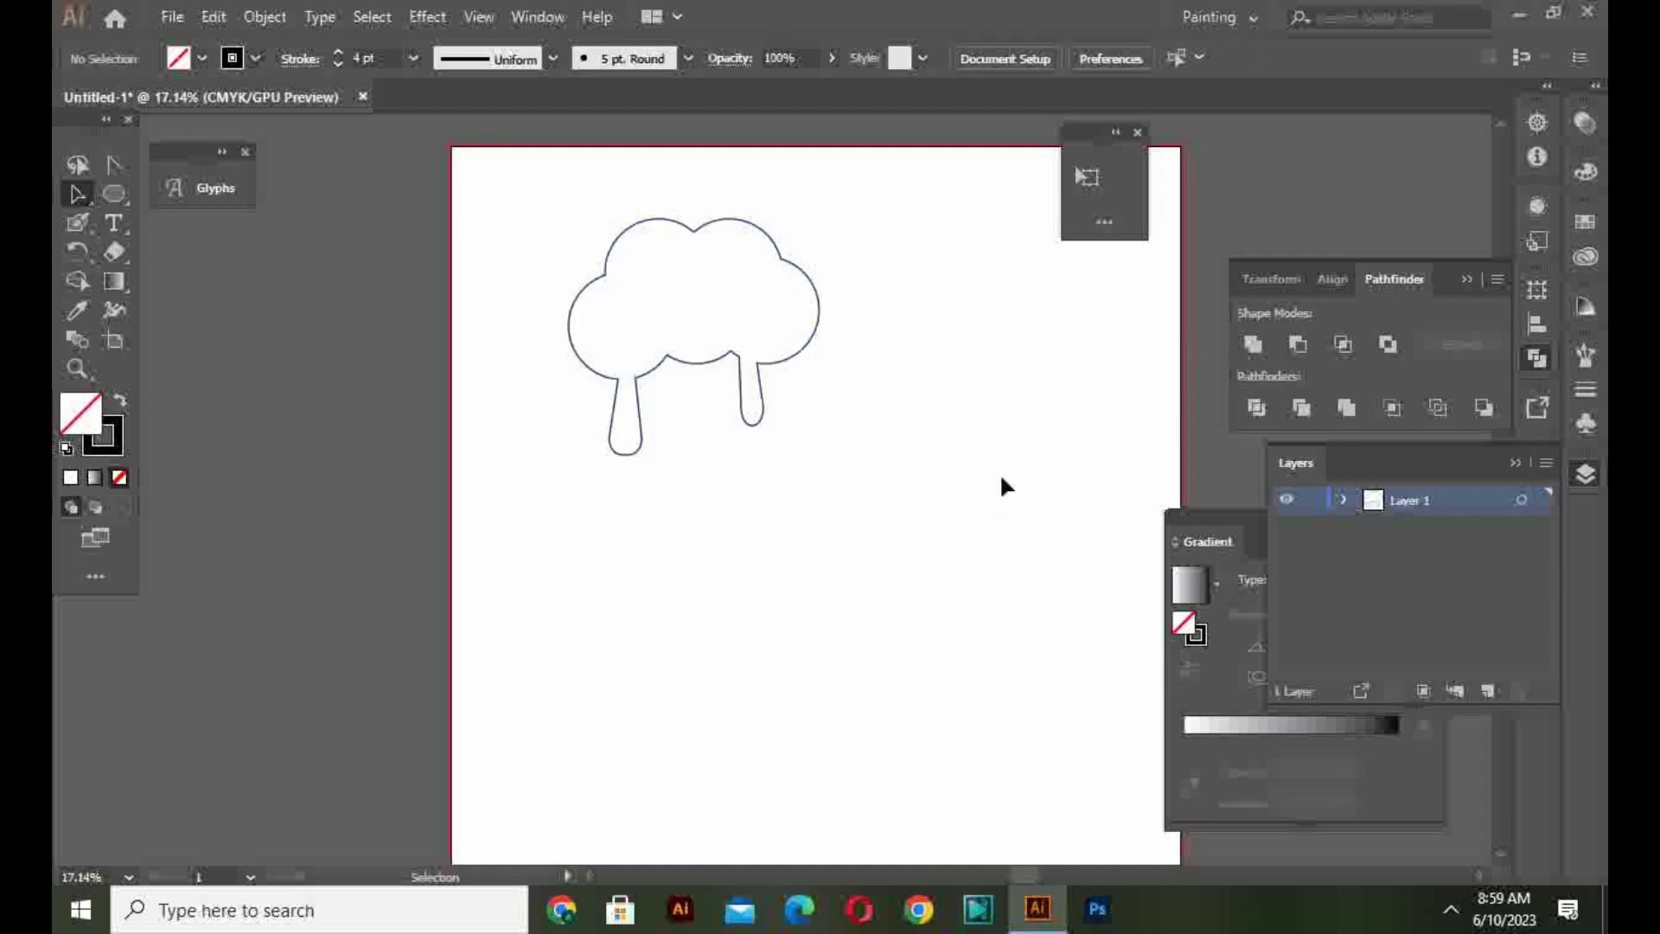
# Step: Remove the outline from the united cloud shape and fill it with light orange
pyautogui.click(735, 350)
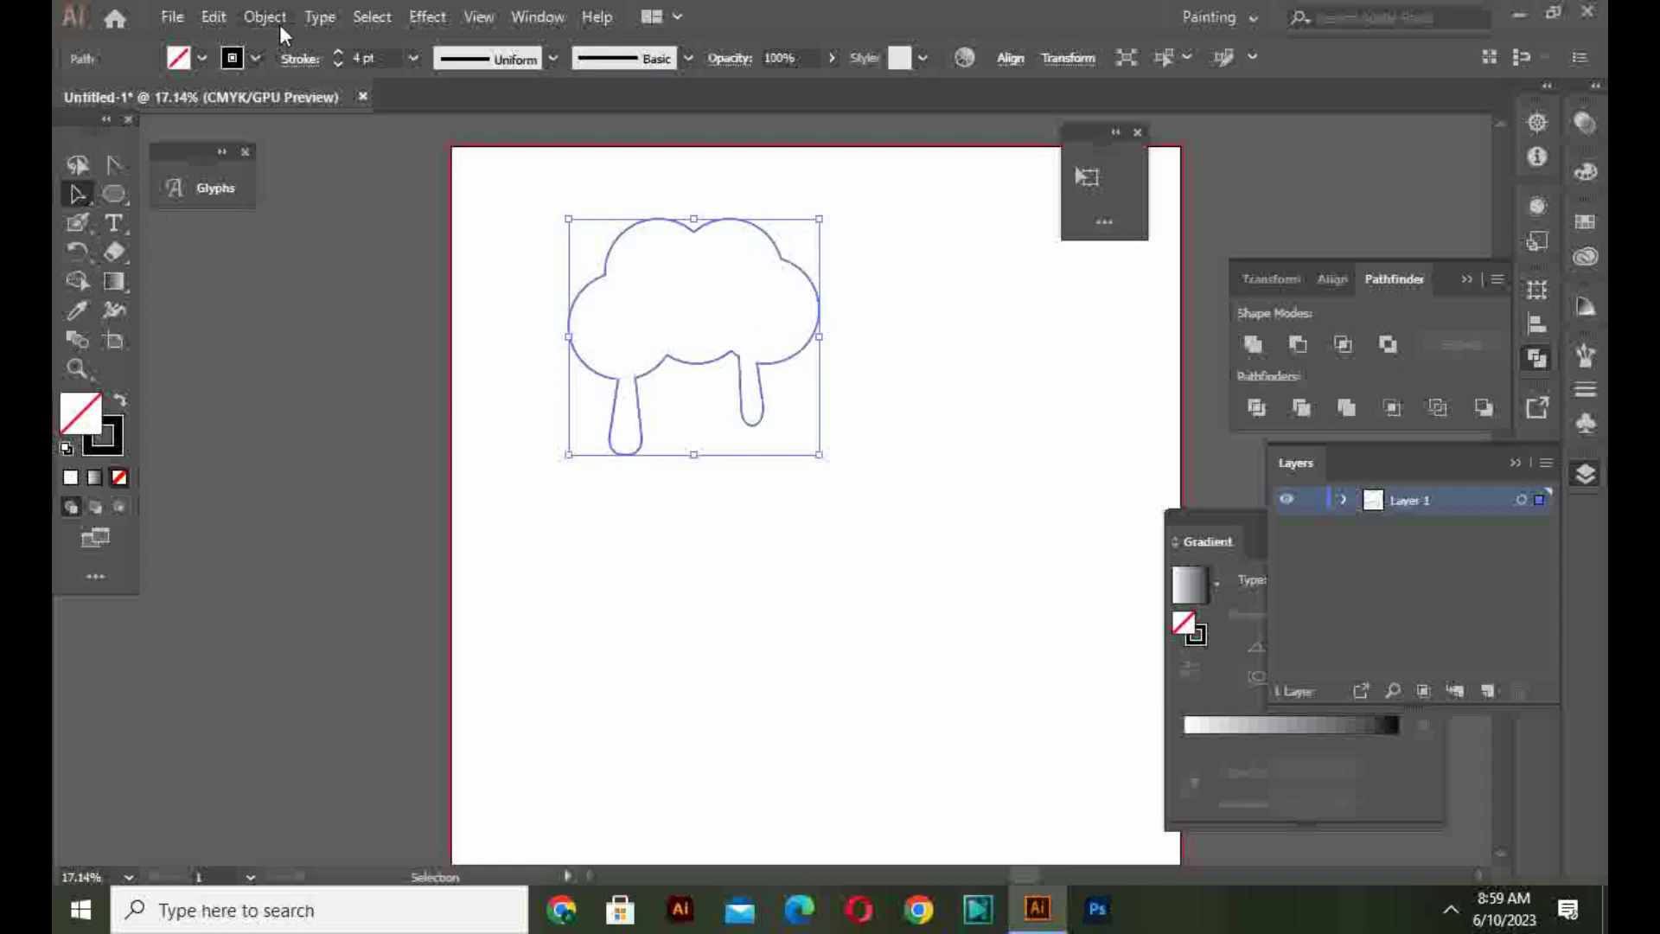
pyautogui.click(256, 58)
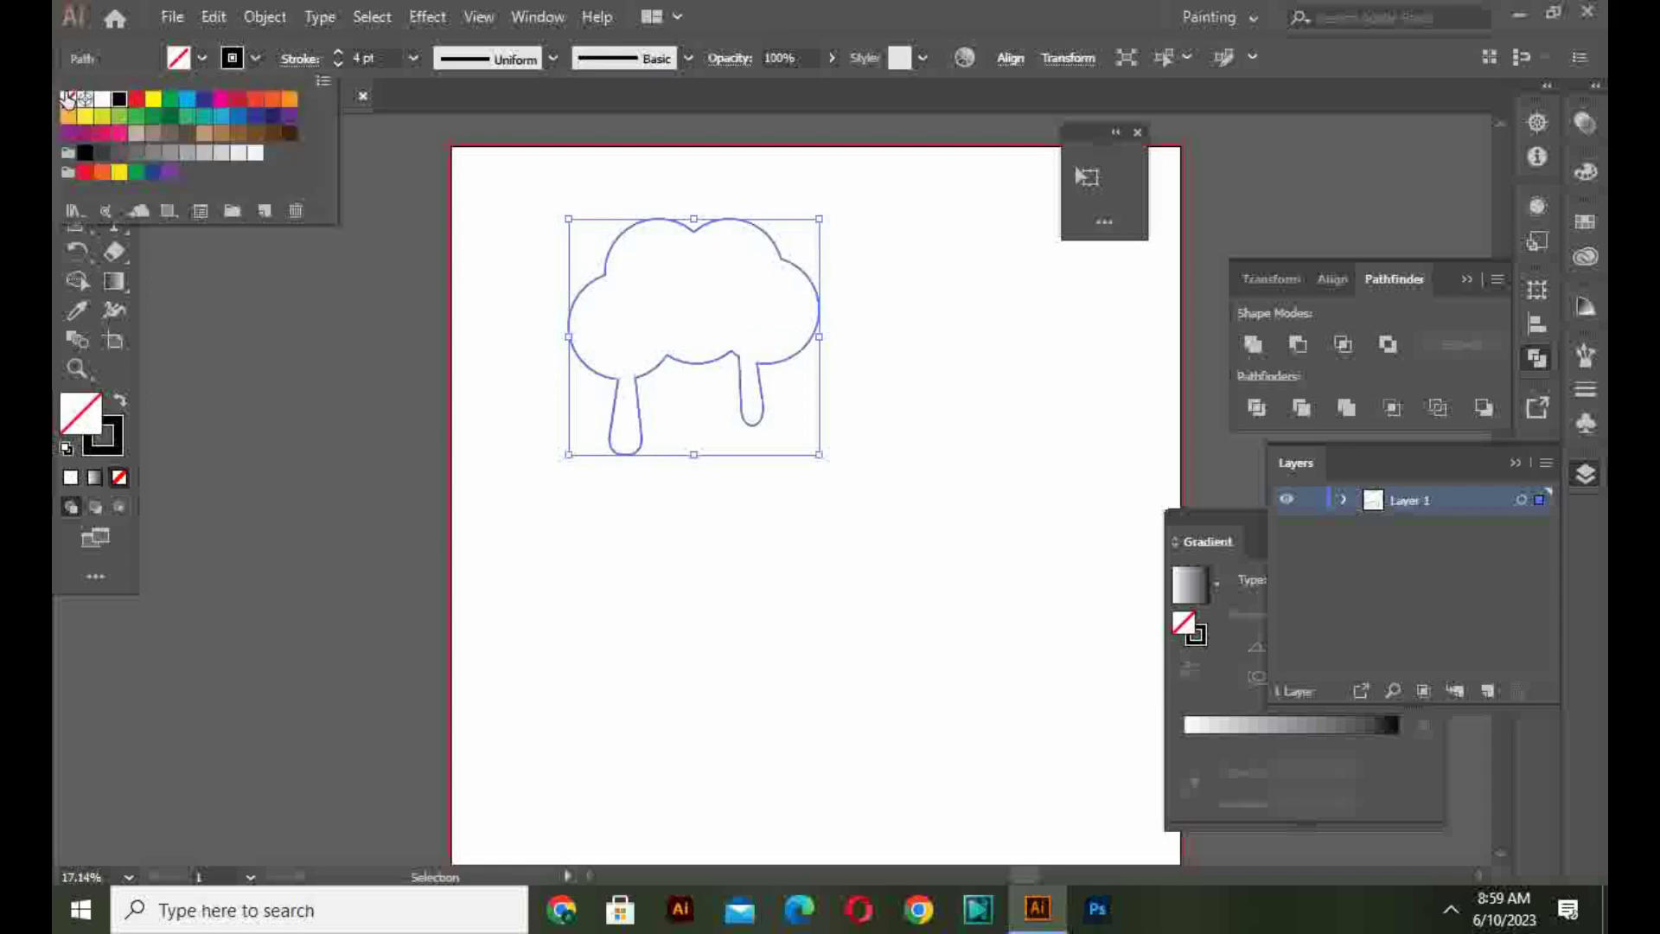
pyautogui.click(69, 99)
pyautogui.click(204, 56)
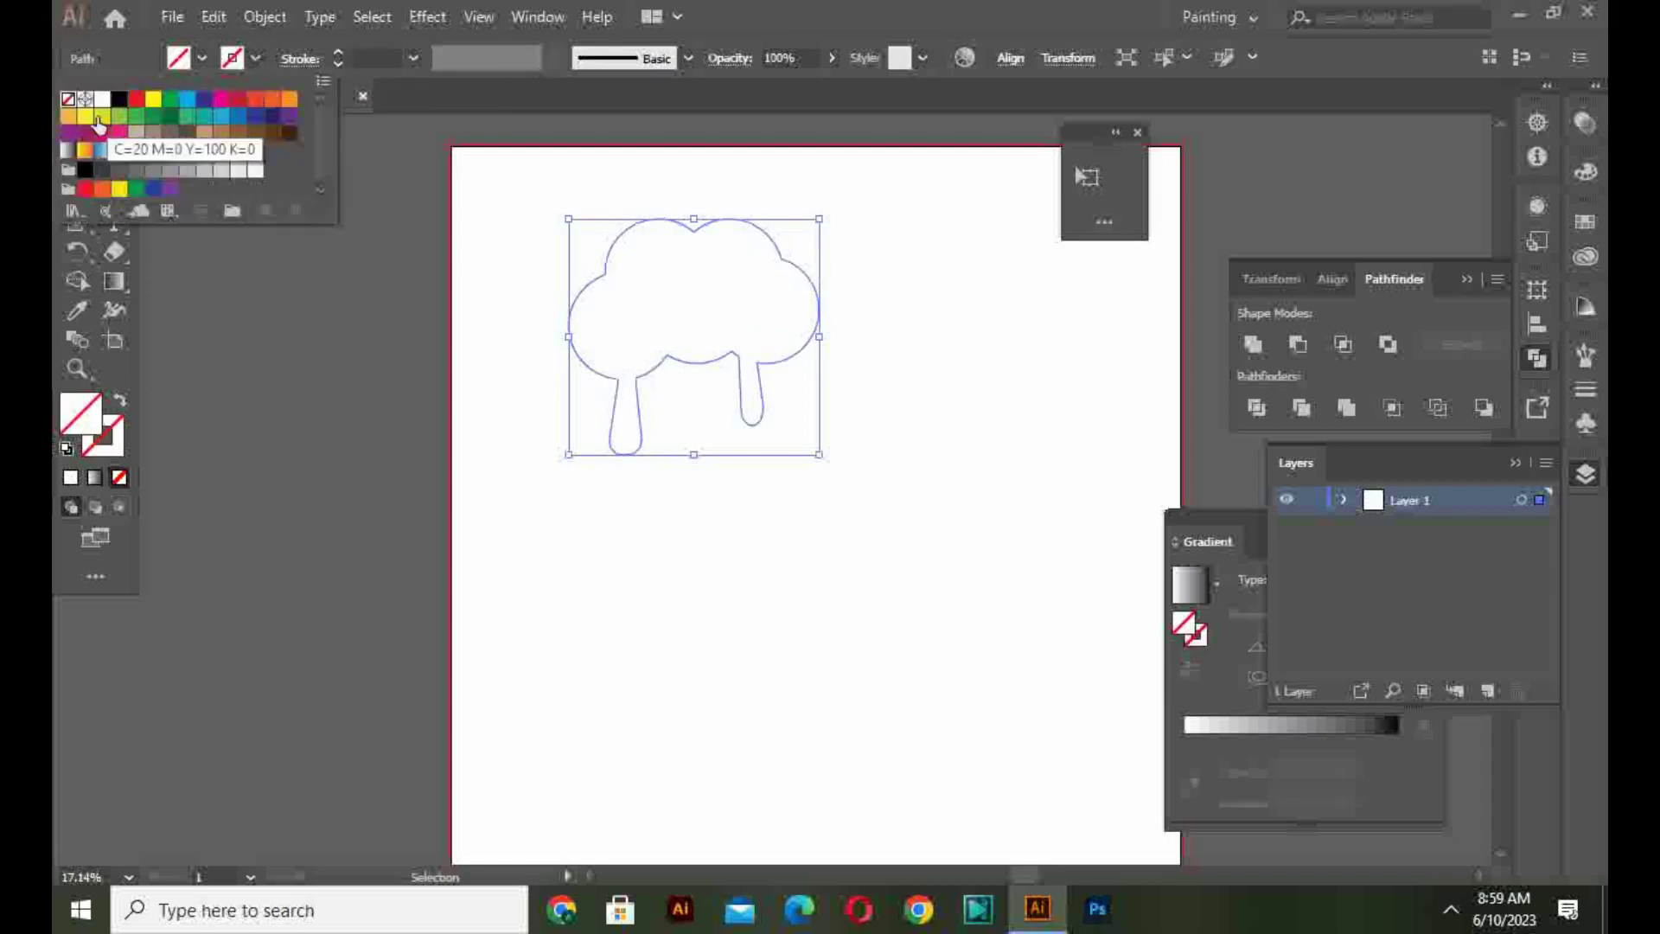
pyautogui.click(66, 130)
pyautogui.click(724, 594)
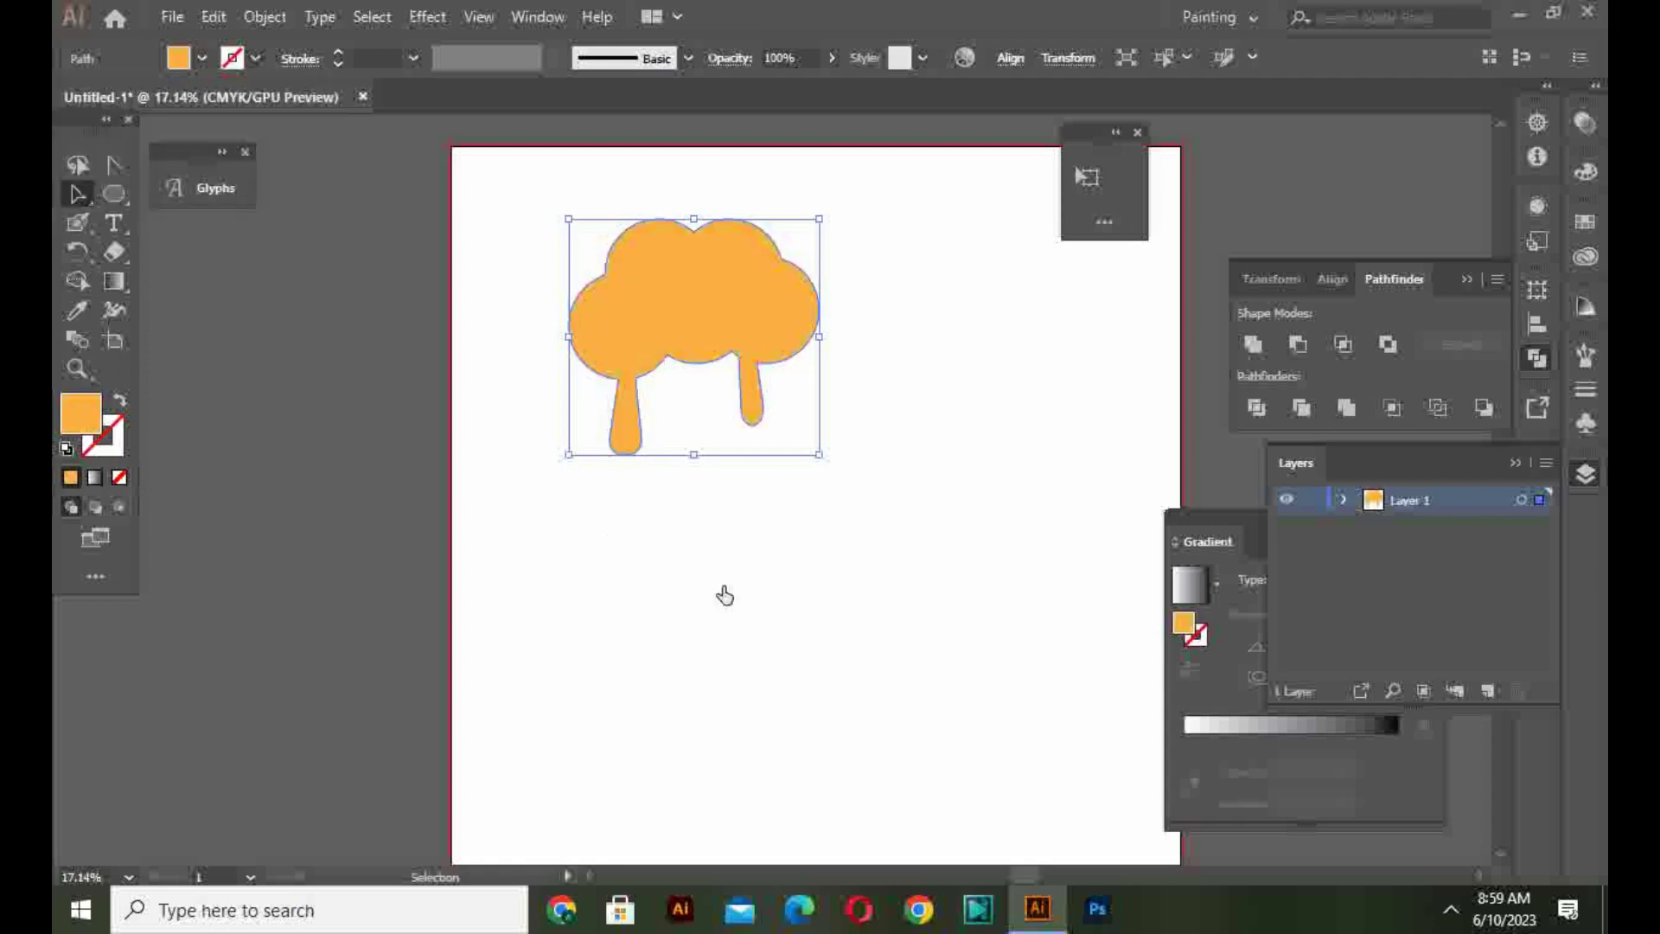
pyautogui.click(407, 500)
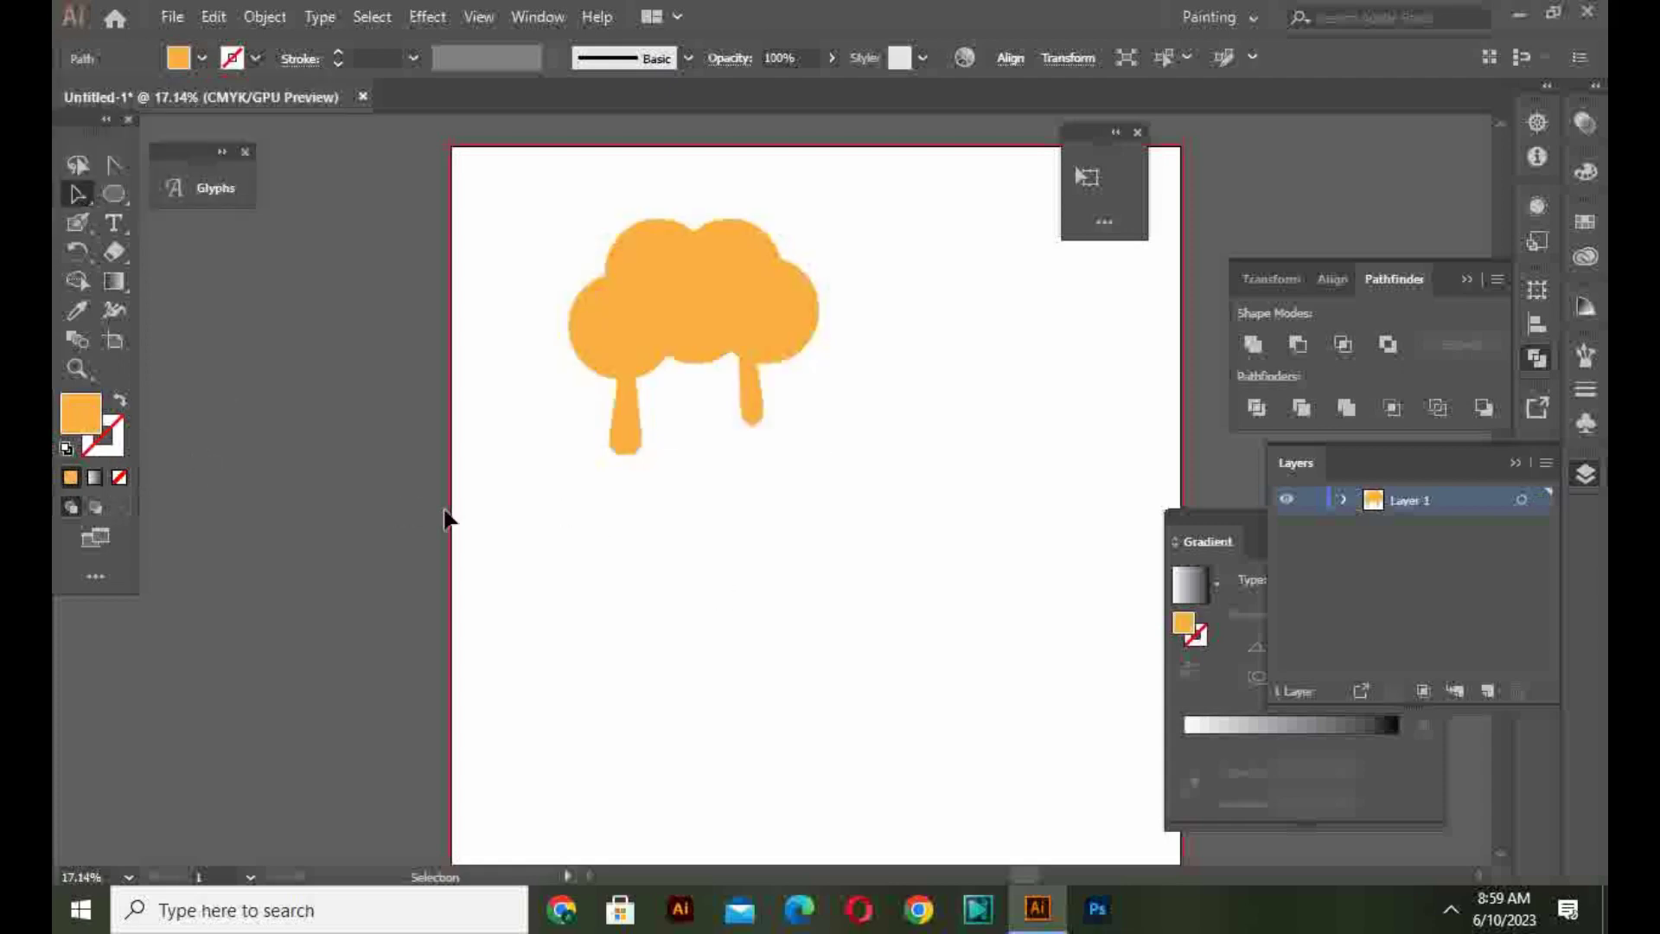
# Step: Draw an open curved line about 360 px long inside the cloud's left lobe with the Pen tool, and return to the Selection tool
pyautogui.moveTo(74, 200); pyautogui.dragTo(208, 367)
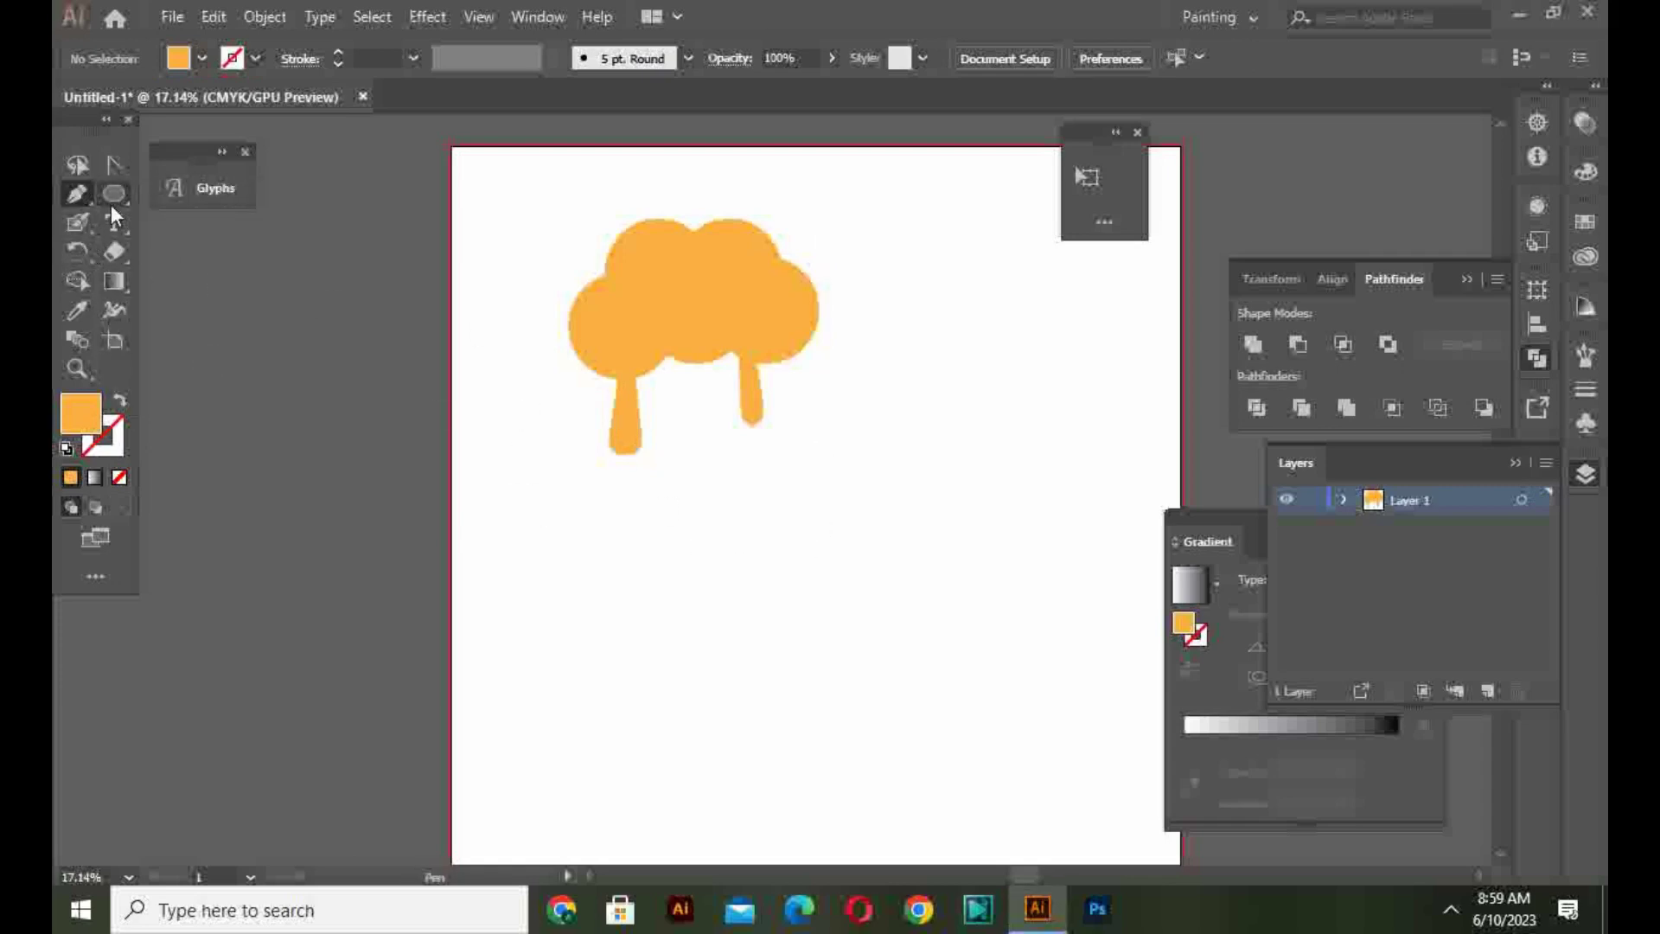
pyautogui.click(613, 287)
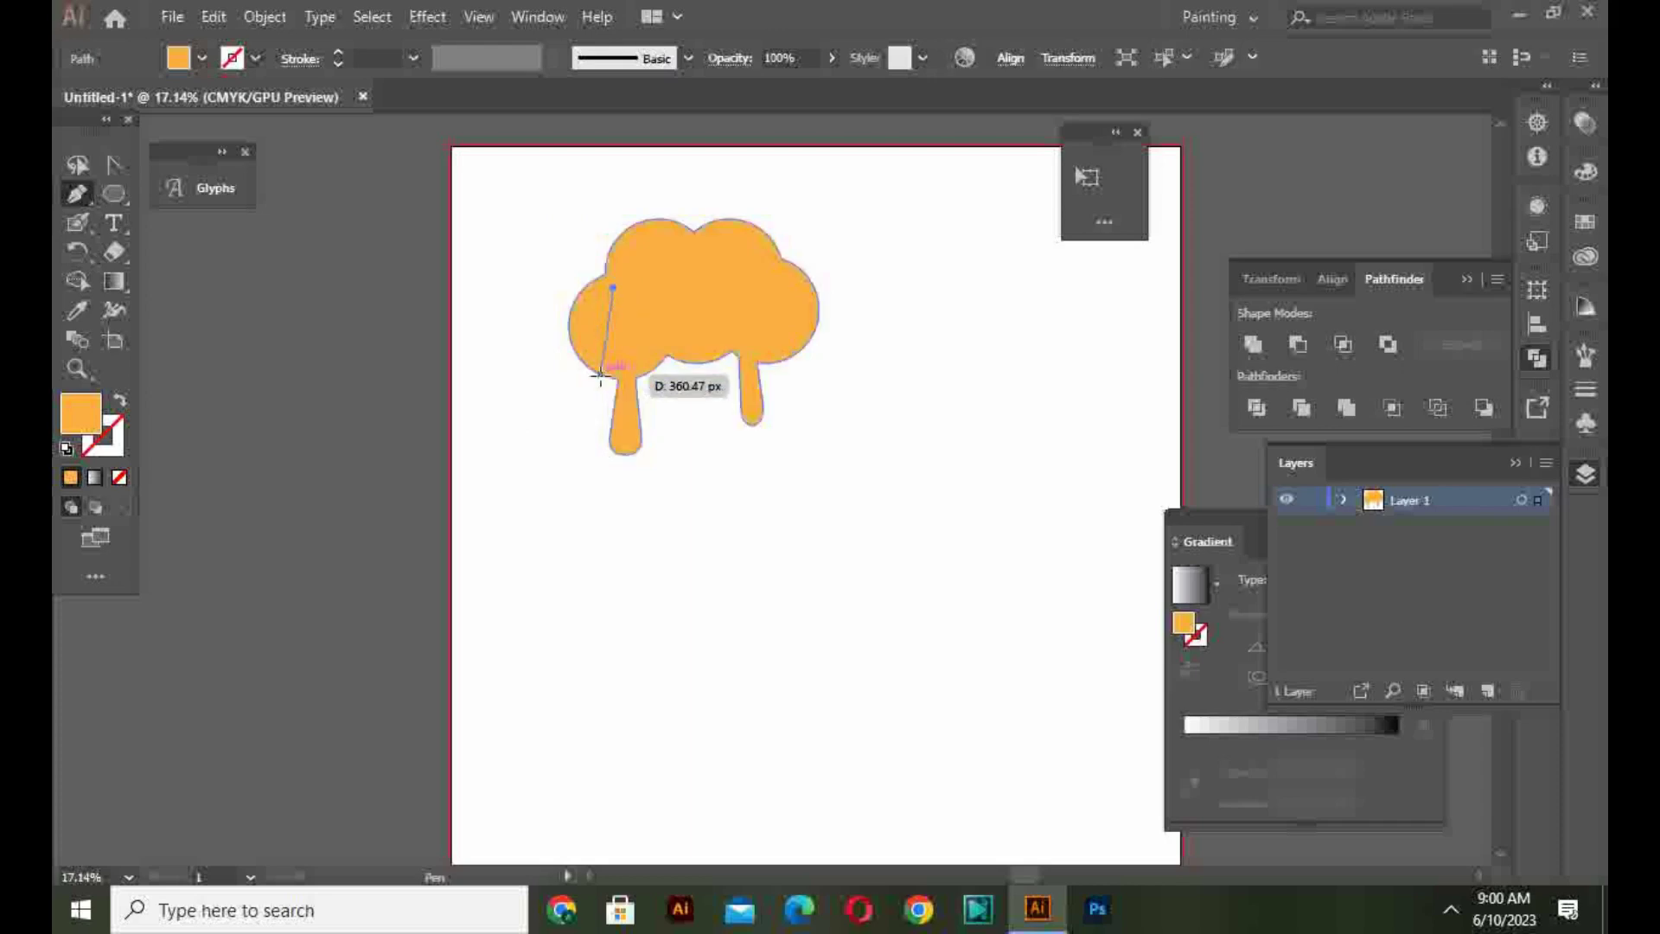
pyautogui.moveTo(601, 374); pyautogui.dragTo(645, 451)
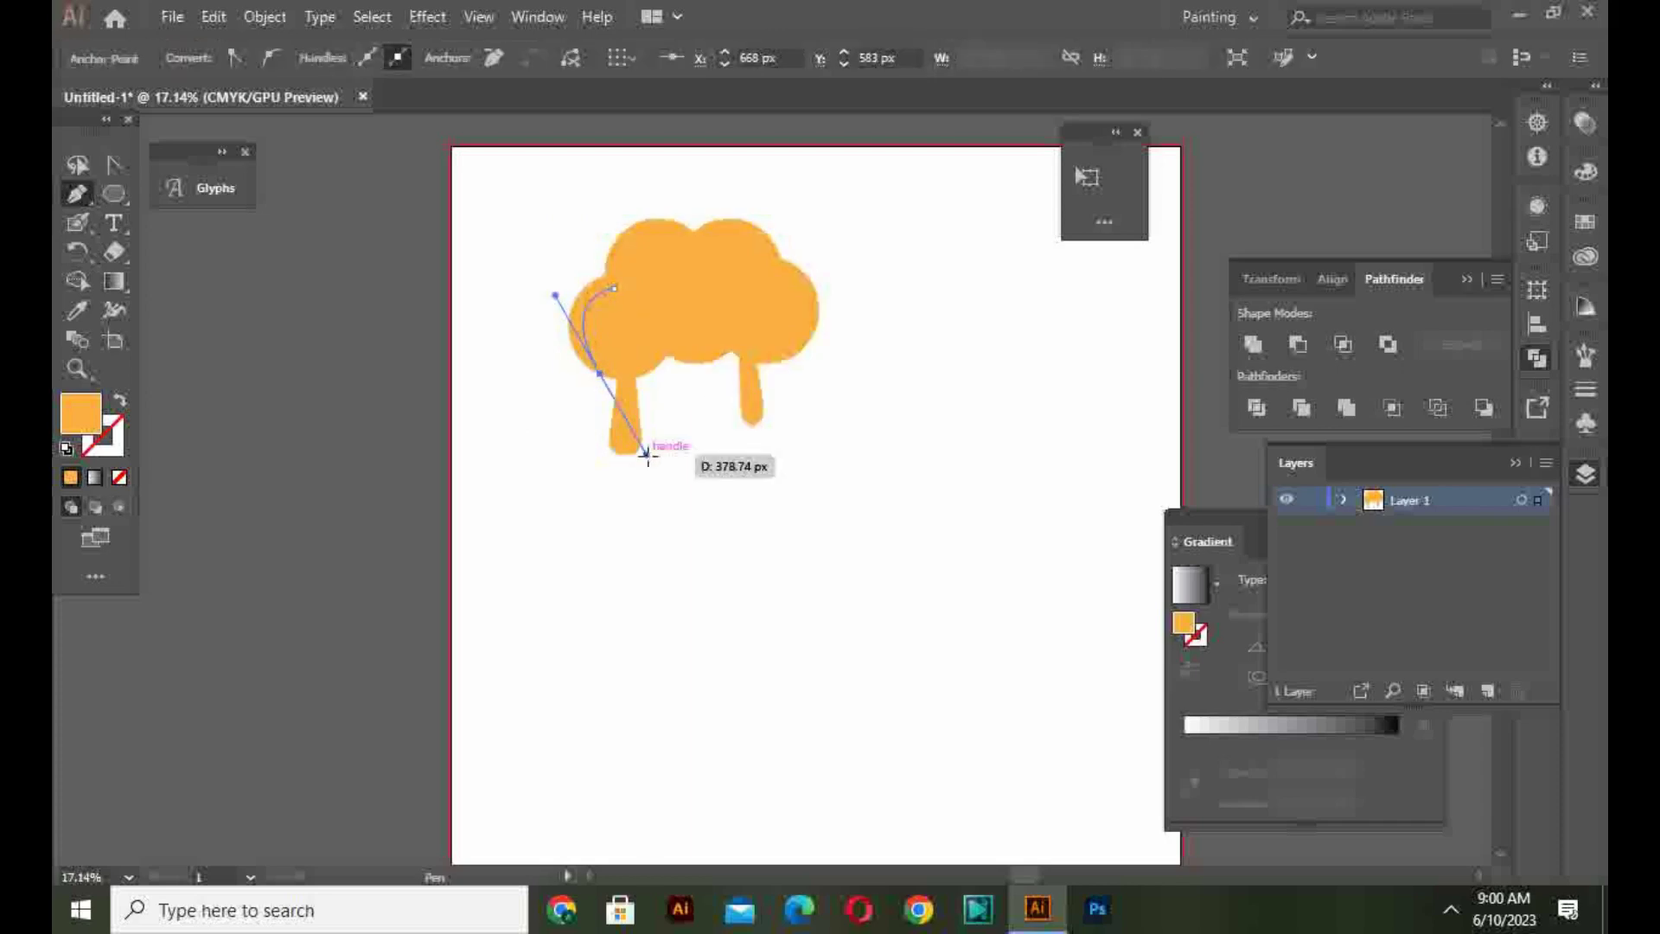
pyautogui.rightClick(78, 200)
pyautogui.click(216, 309)
pyautogui.click(657, 517)
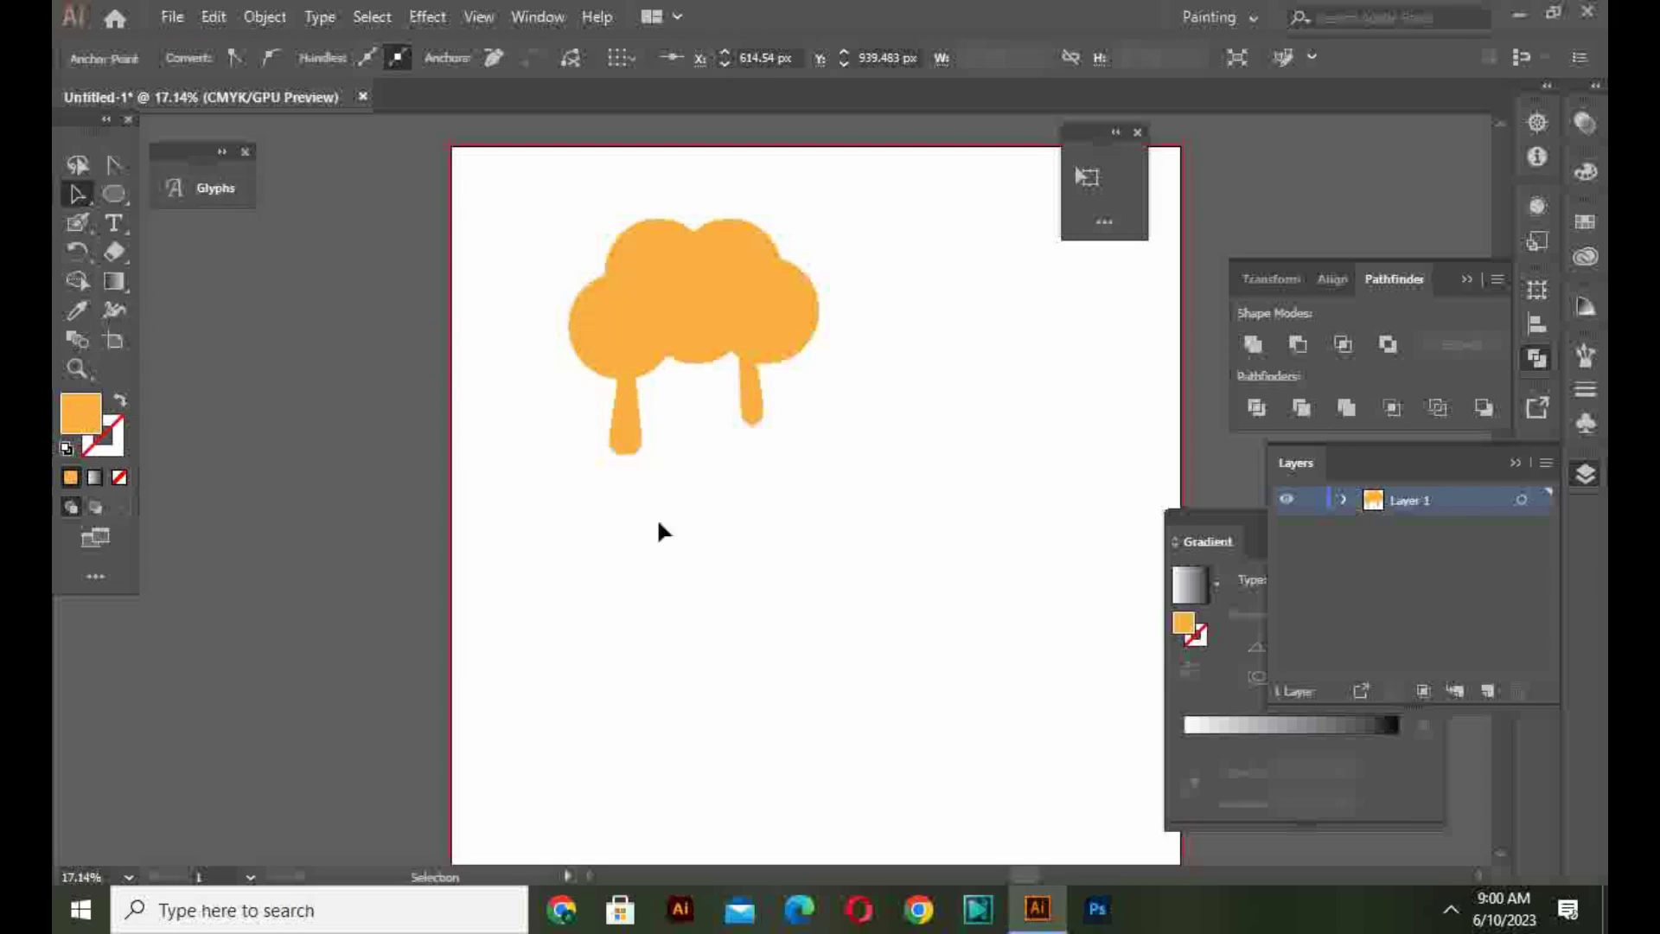
# Step: Remove the fill from the left lobe's curved line and give it a white stroke
pyautogui.click(585, 344)
pyautogui.click(202, 57)
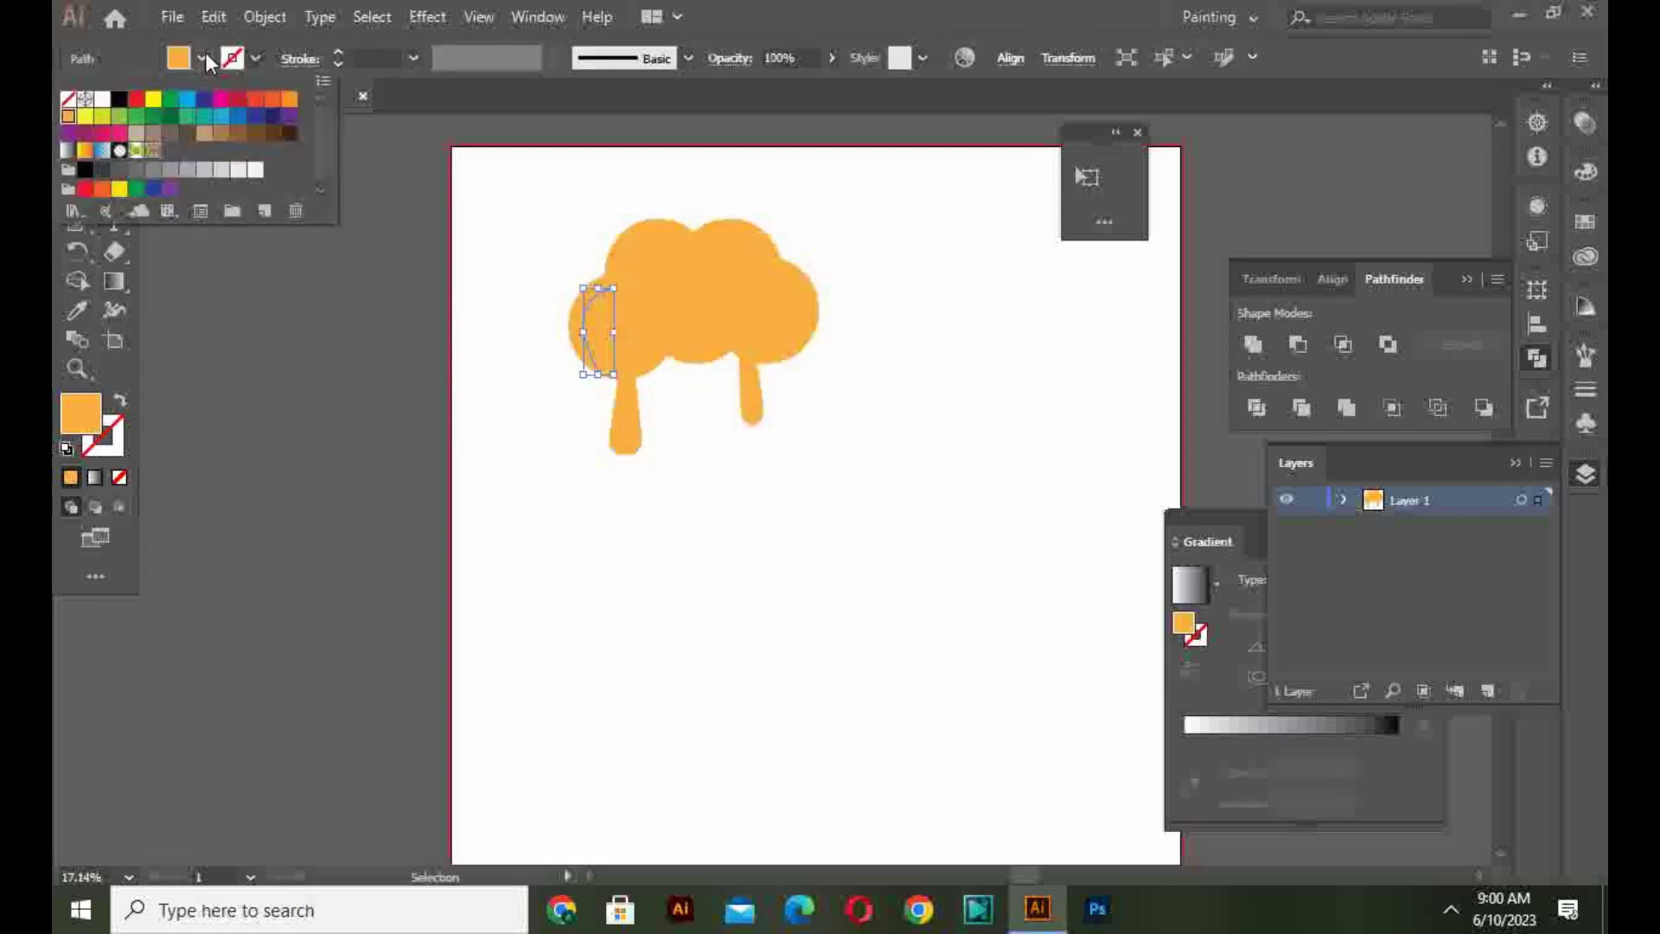
pyautogui.click(66, 97)
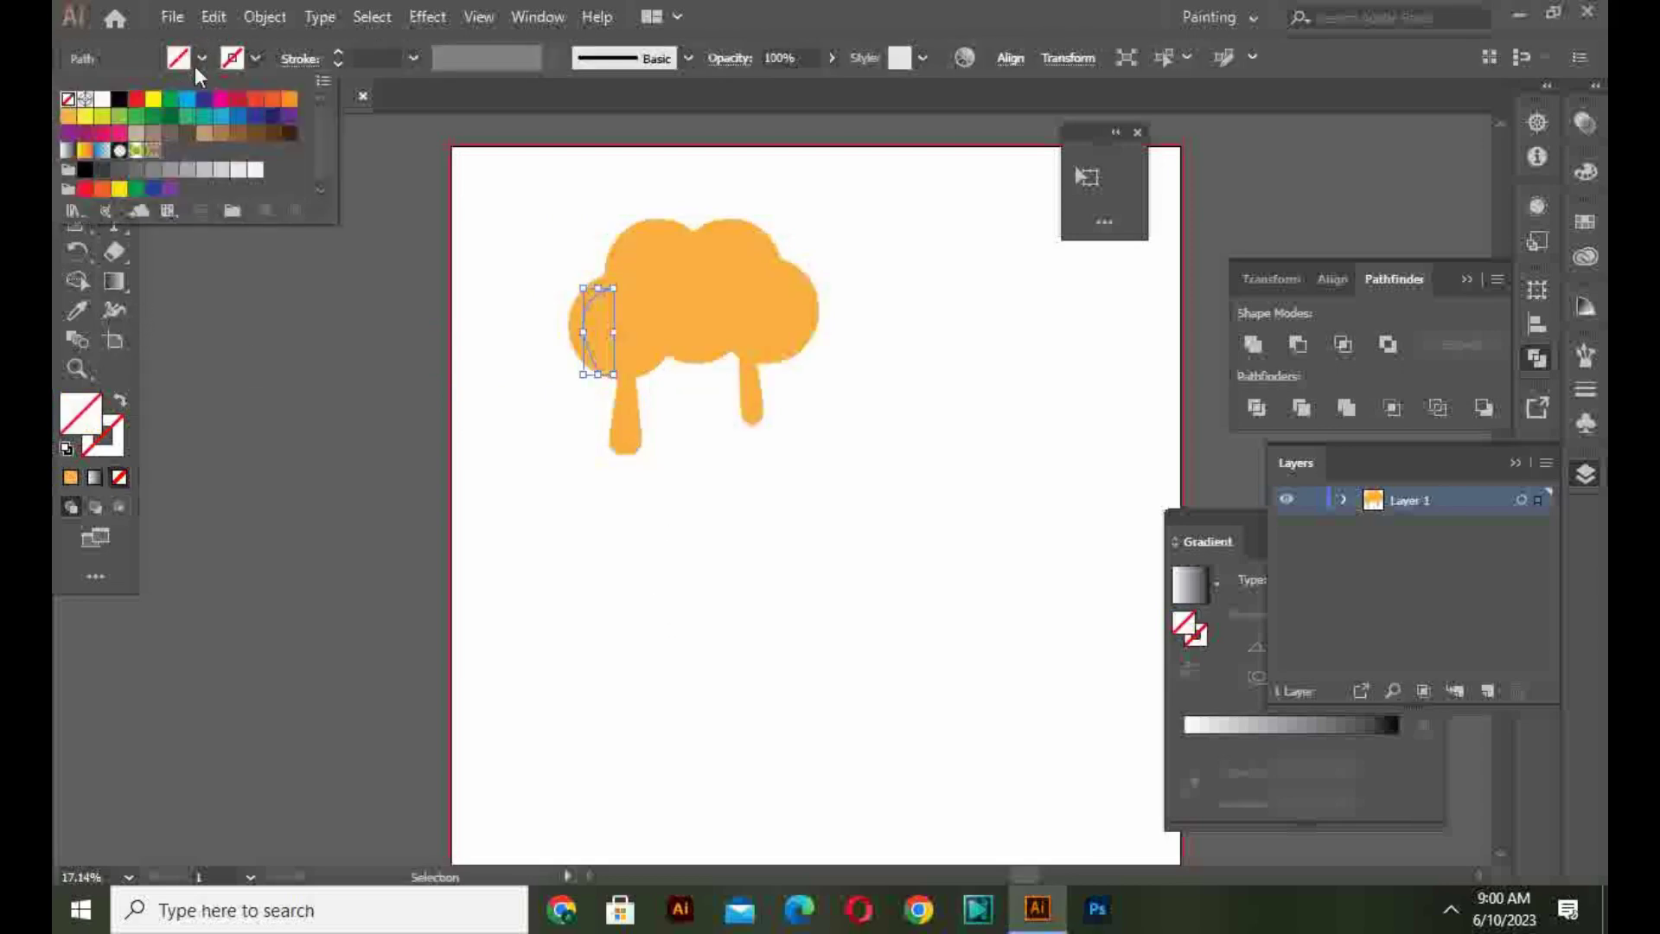
pyautogui.click(231, 57)
pyautogui.click(117, 97)
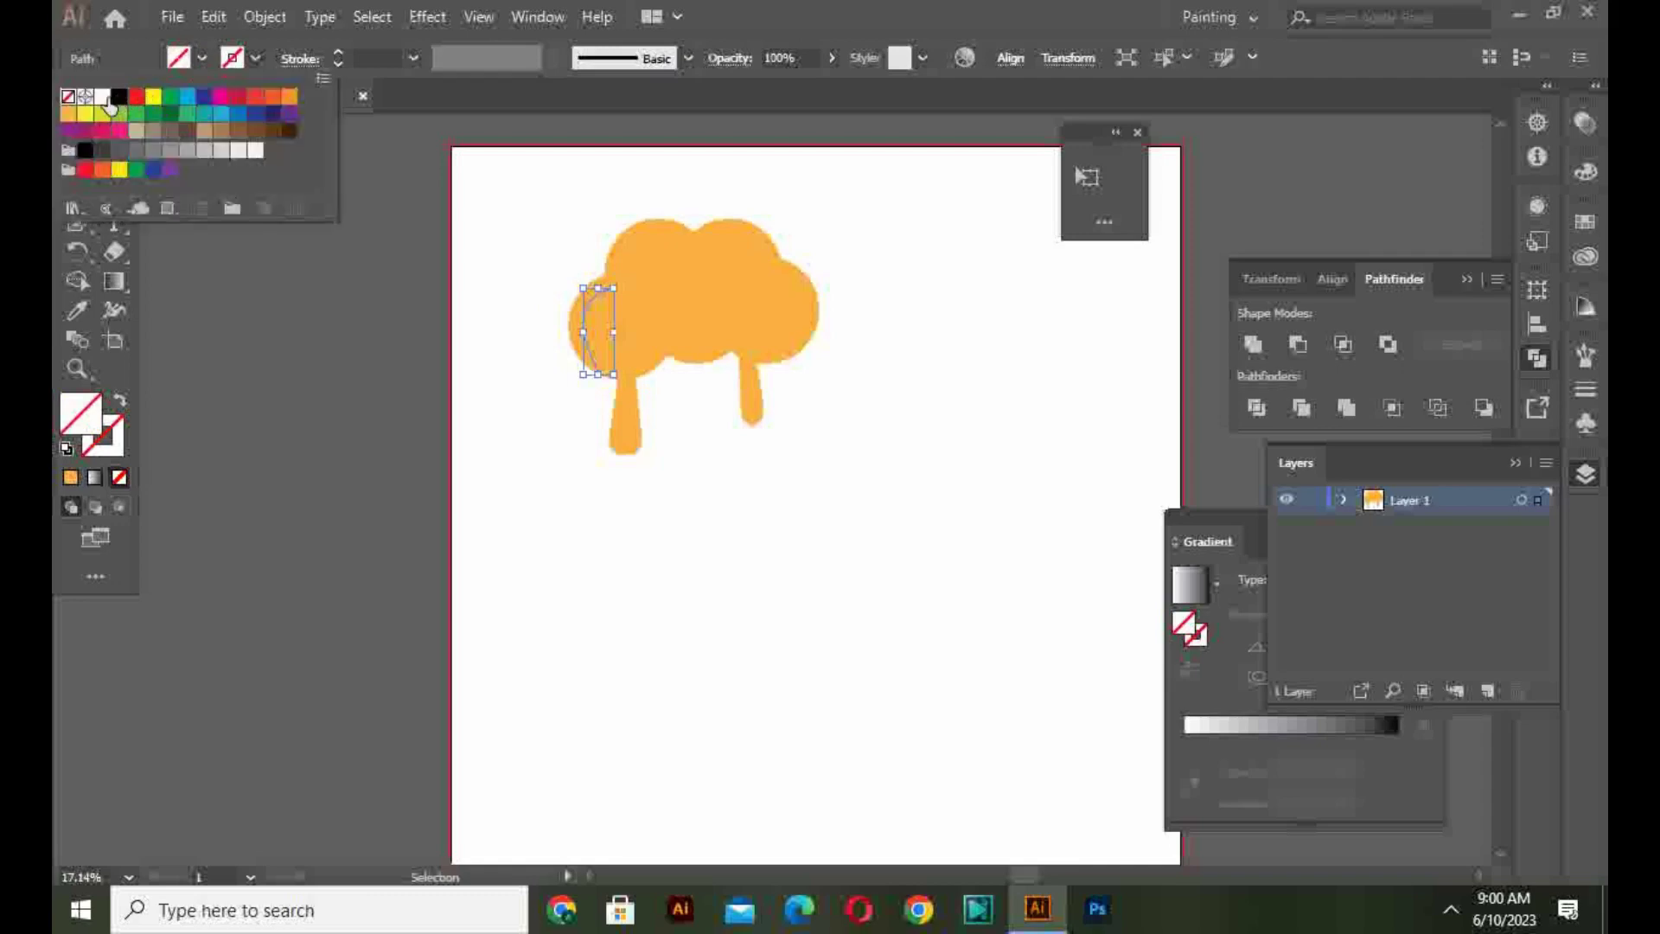
# Step: Give the left lobe's white line a width profile tapered at both ends and a stroke weight of 14 pt
pyautogui.click(417, 53)
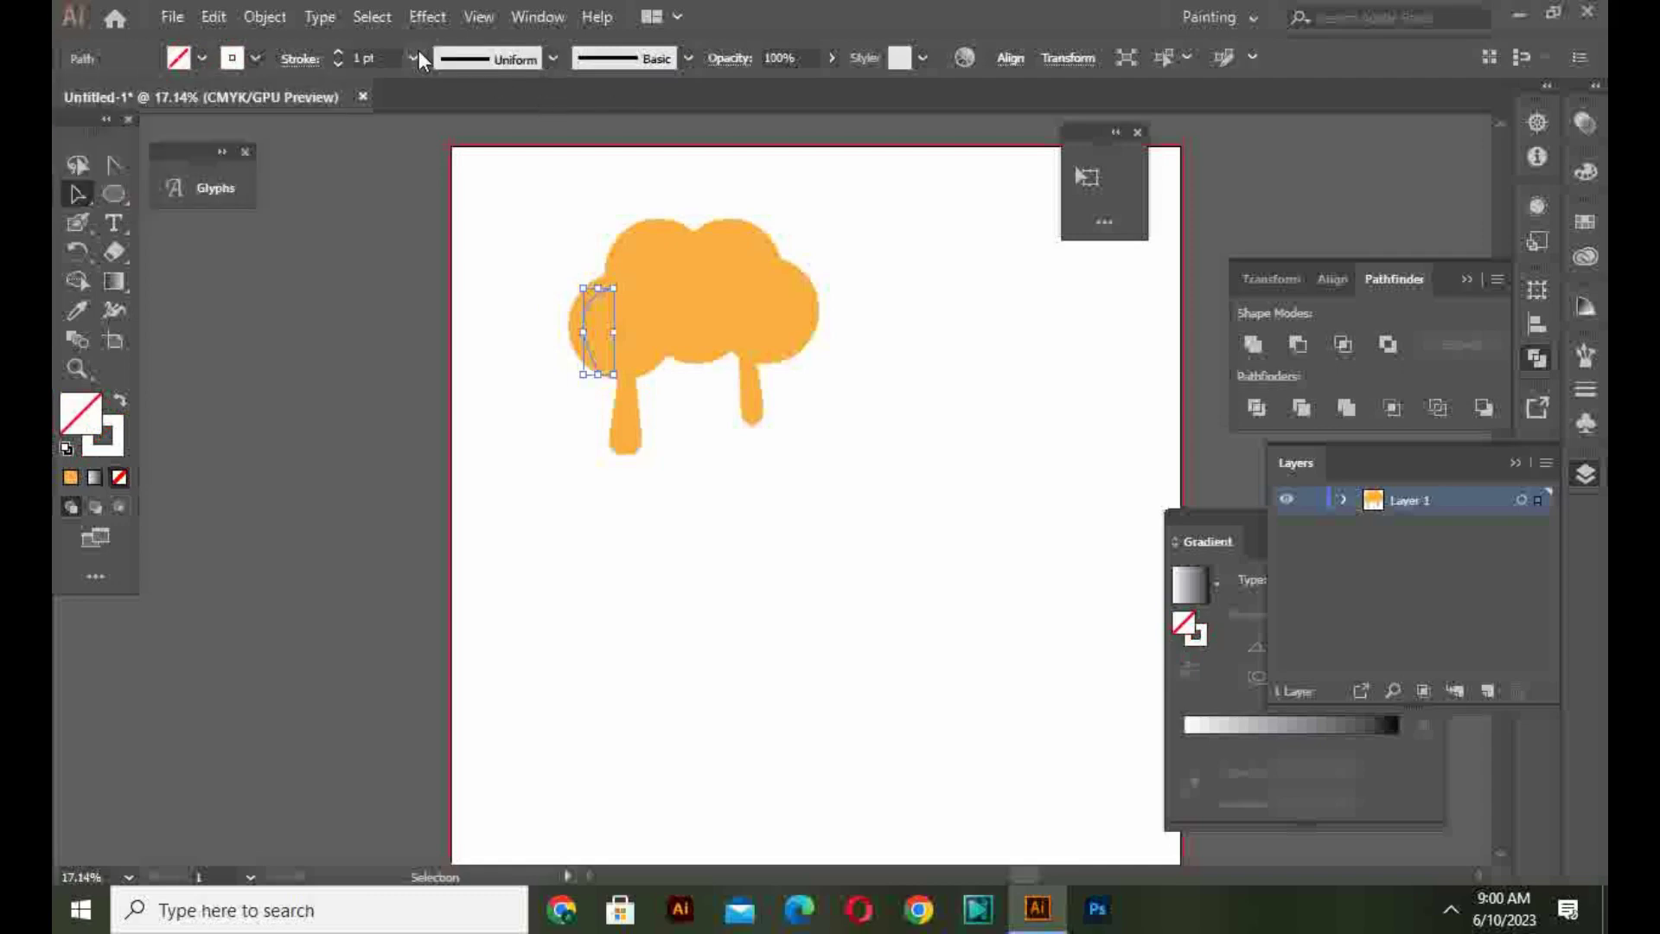
pyautogui.click(416, 54)
pyautogui.click(450, 340)
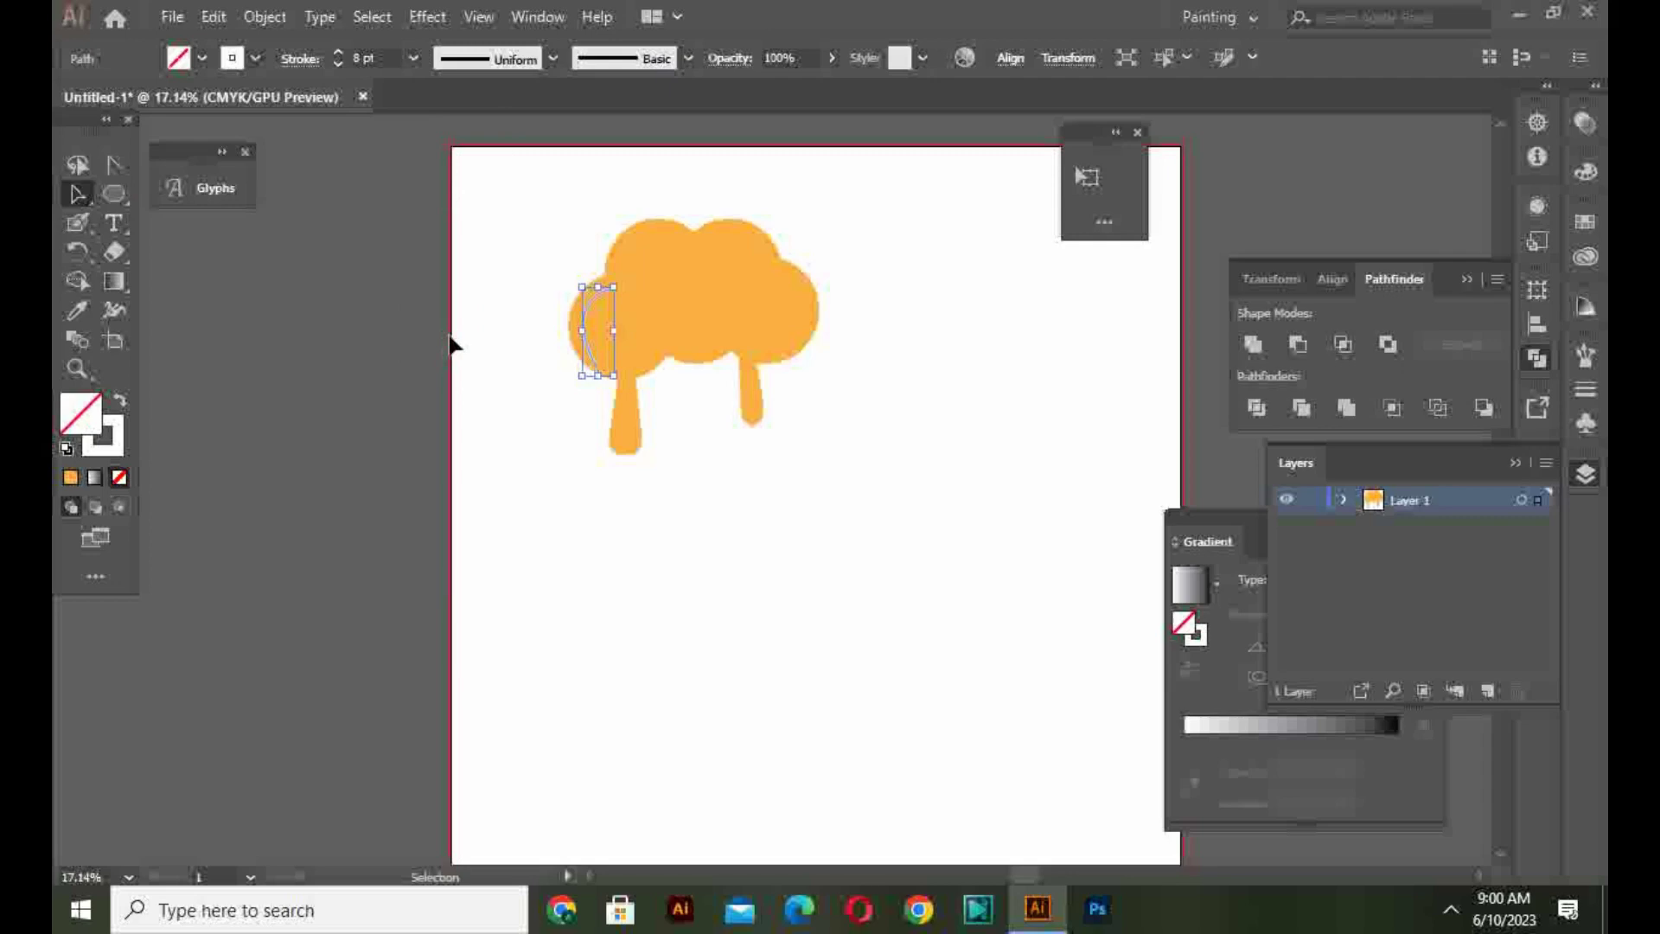
pyautogui.click(479, 67)
pyautogui.click(481, 154)
pyautogui.click(413, 57)
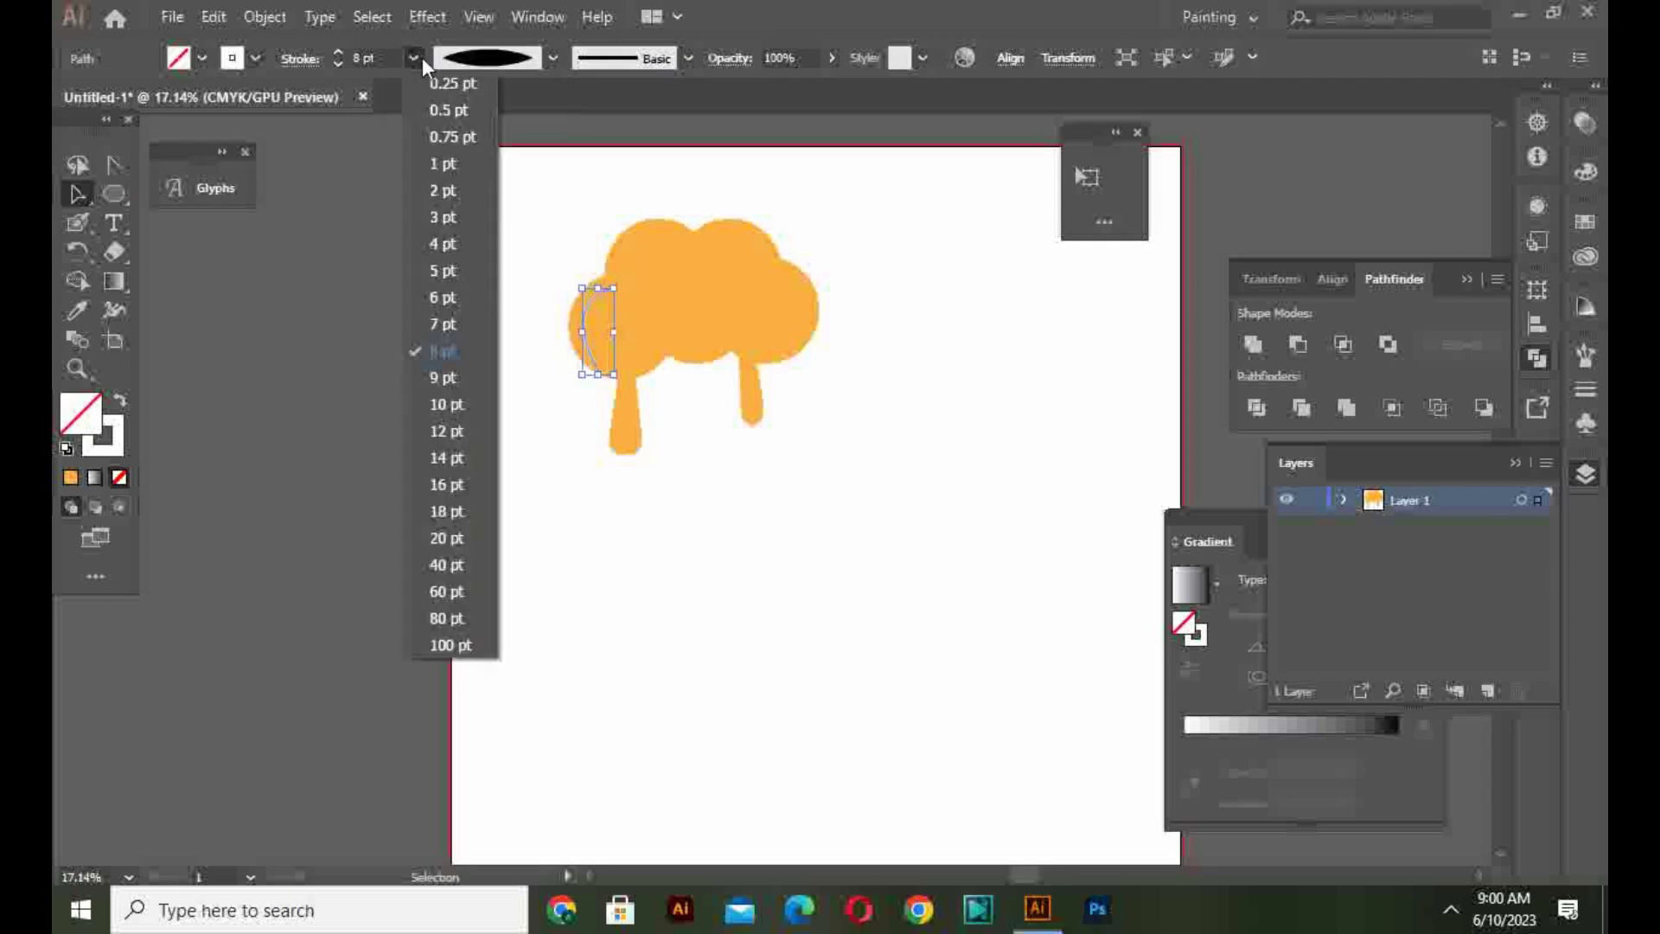
pyautogui.click(459, 456)
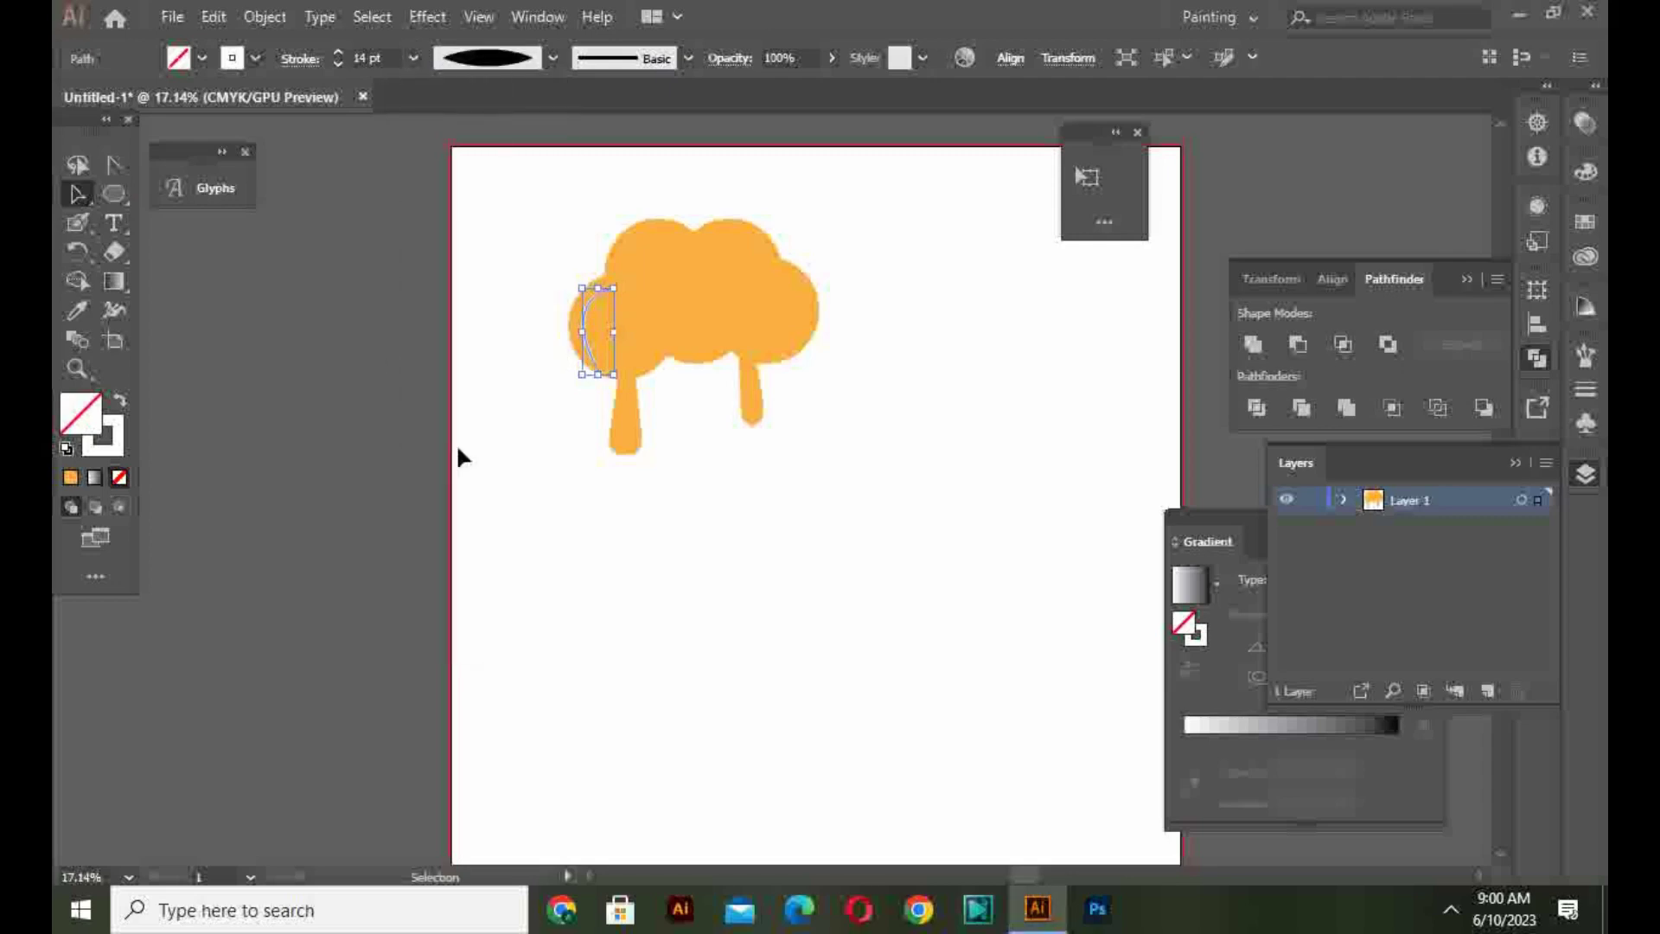
pyautogui.click(458, 457)
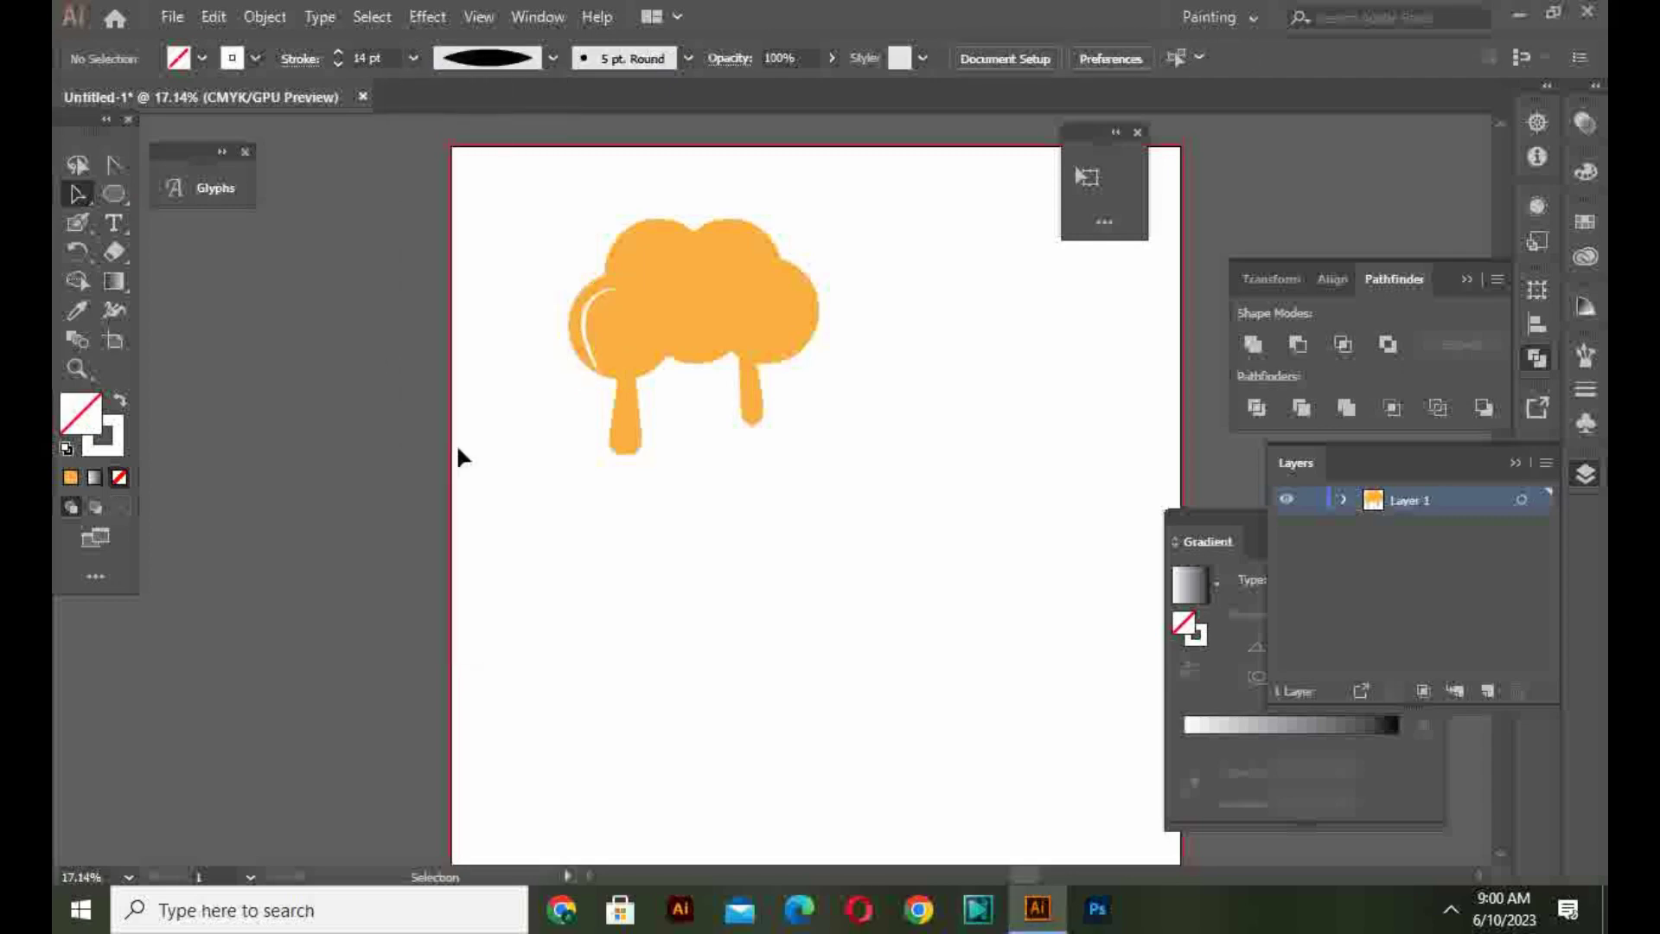
# Step: Nudge the white highlight line slightly left and up, closer to the left lobe's edge
pyautogui.click(593, 287)
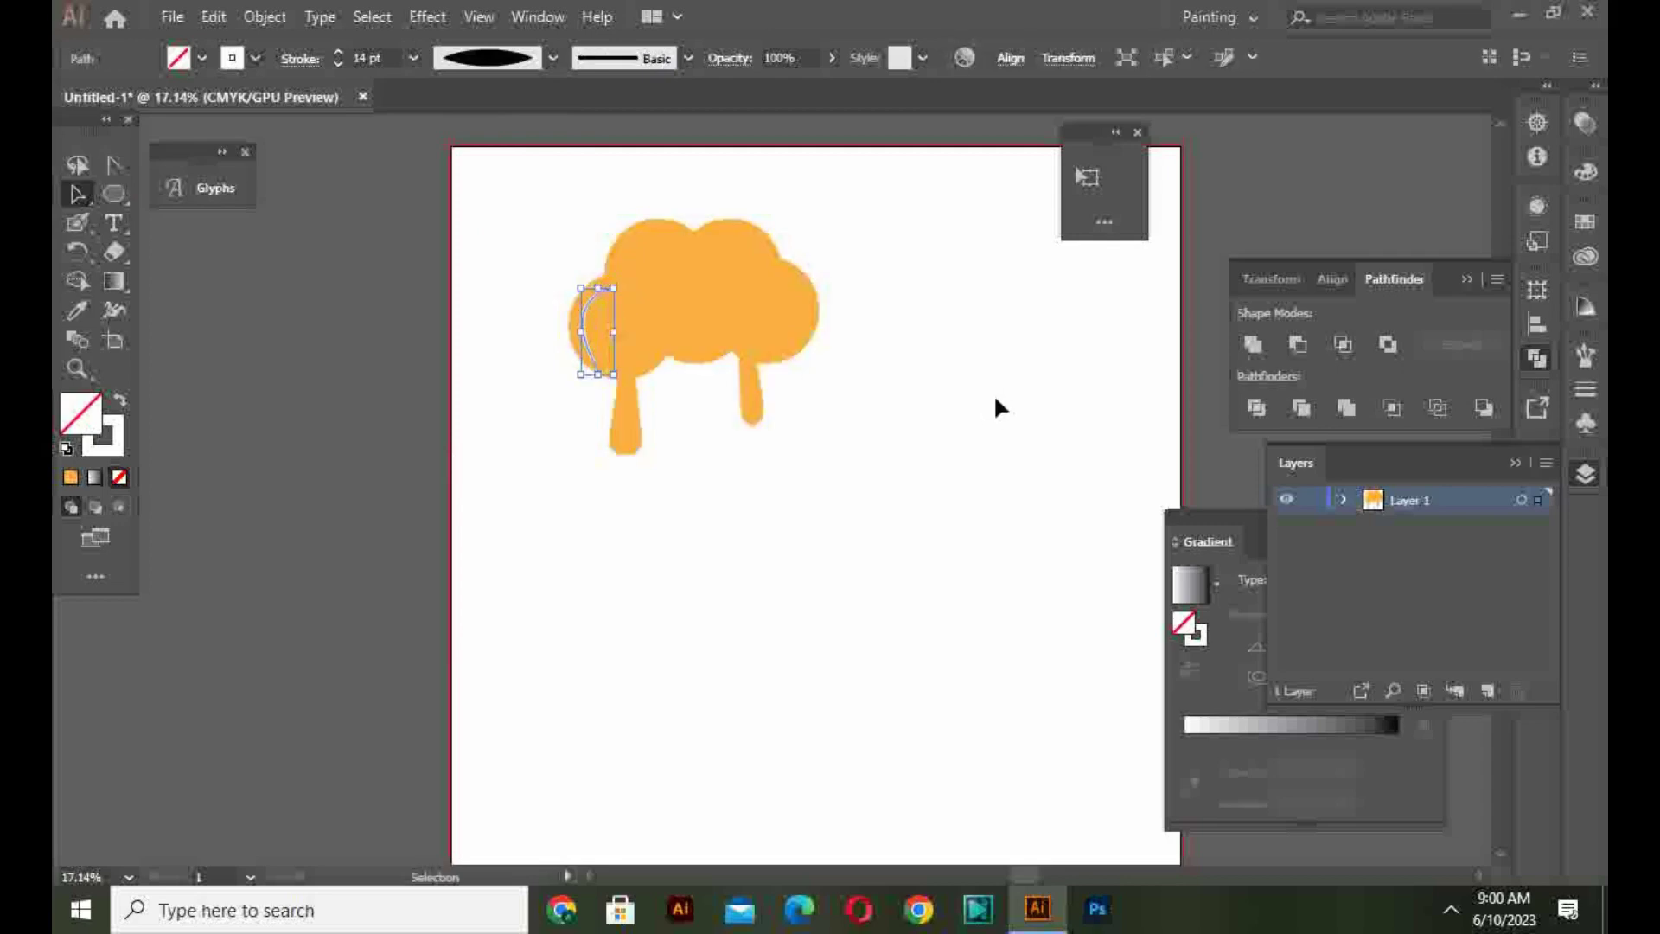
pyautogui.press('Left')
pyautogui.press('Left')
pyautogui.press('Left')
pyautogui.press('Up')
pyautogui.press('Up')
pyautogui.press('Up')
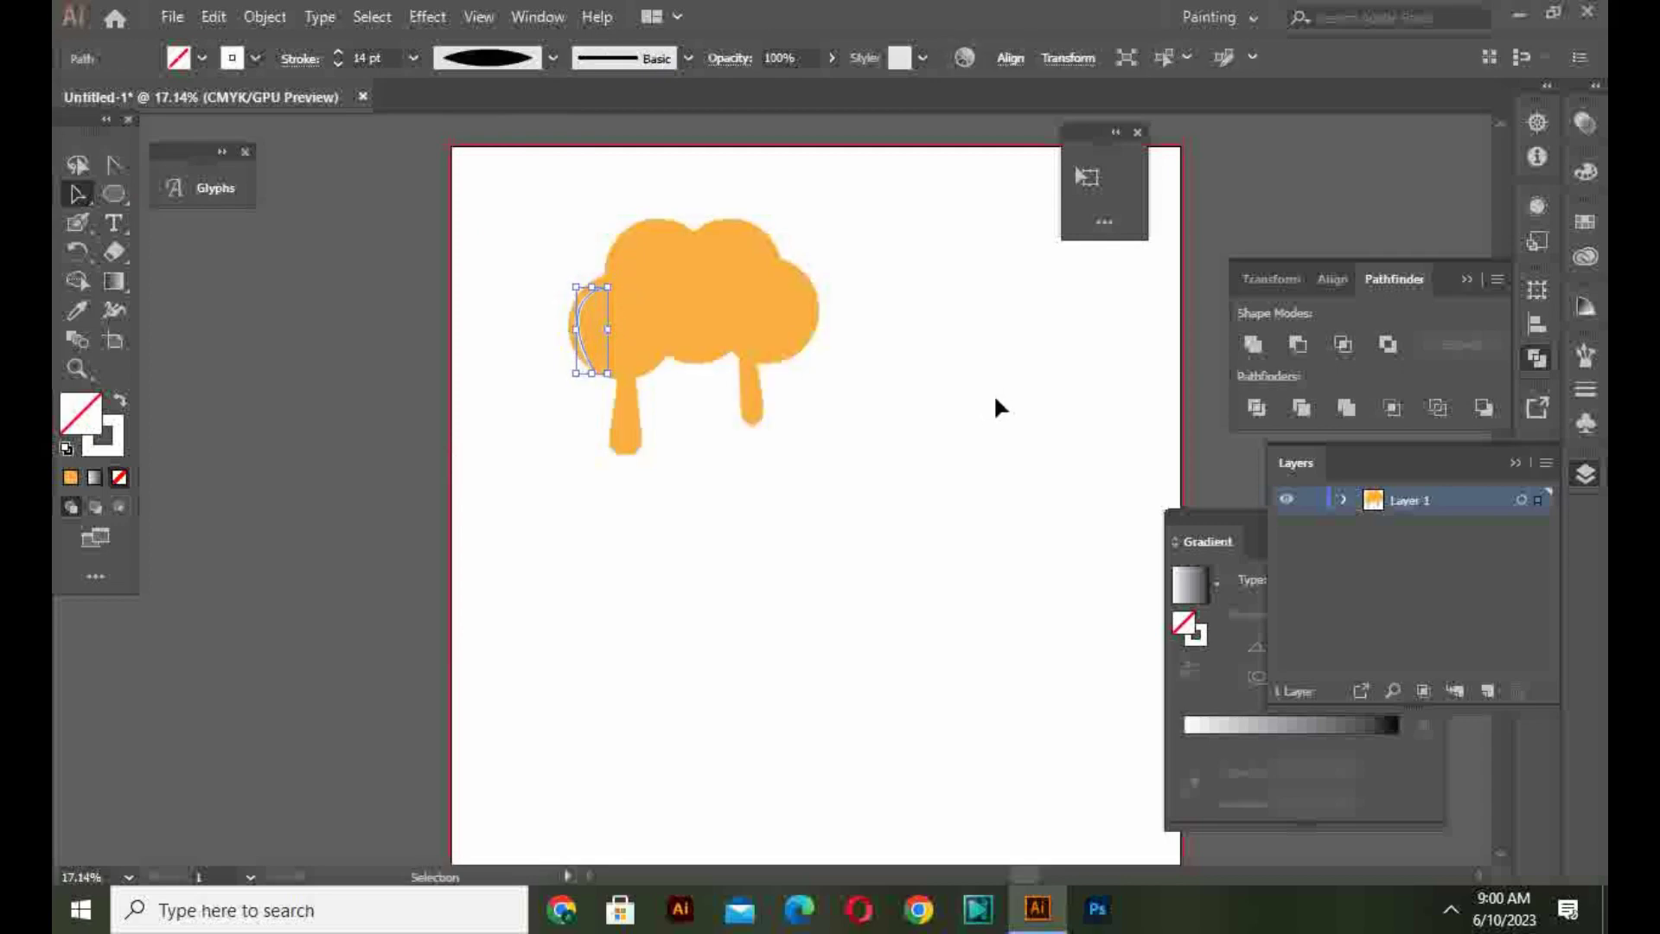
pyautogui.press('Up')
pyautogui.click(994, 392)
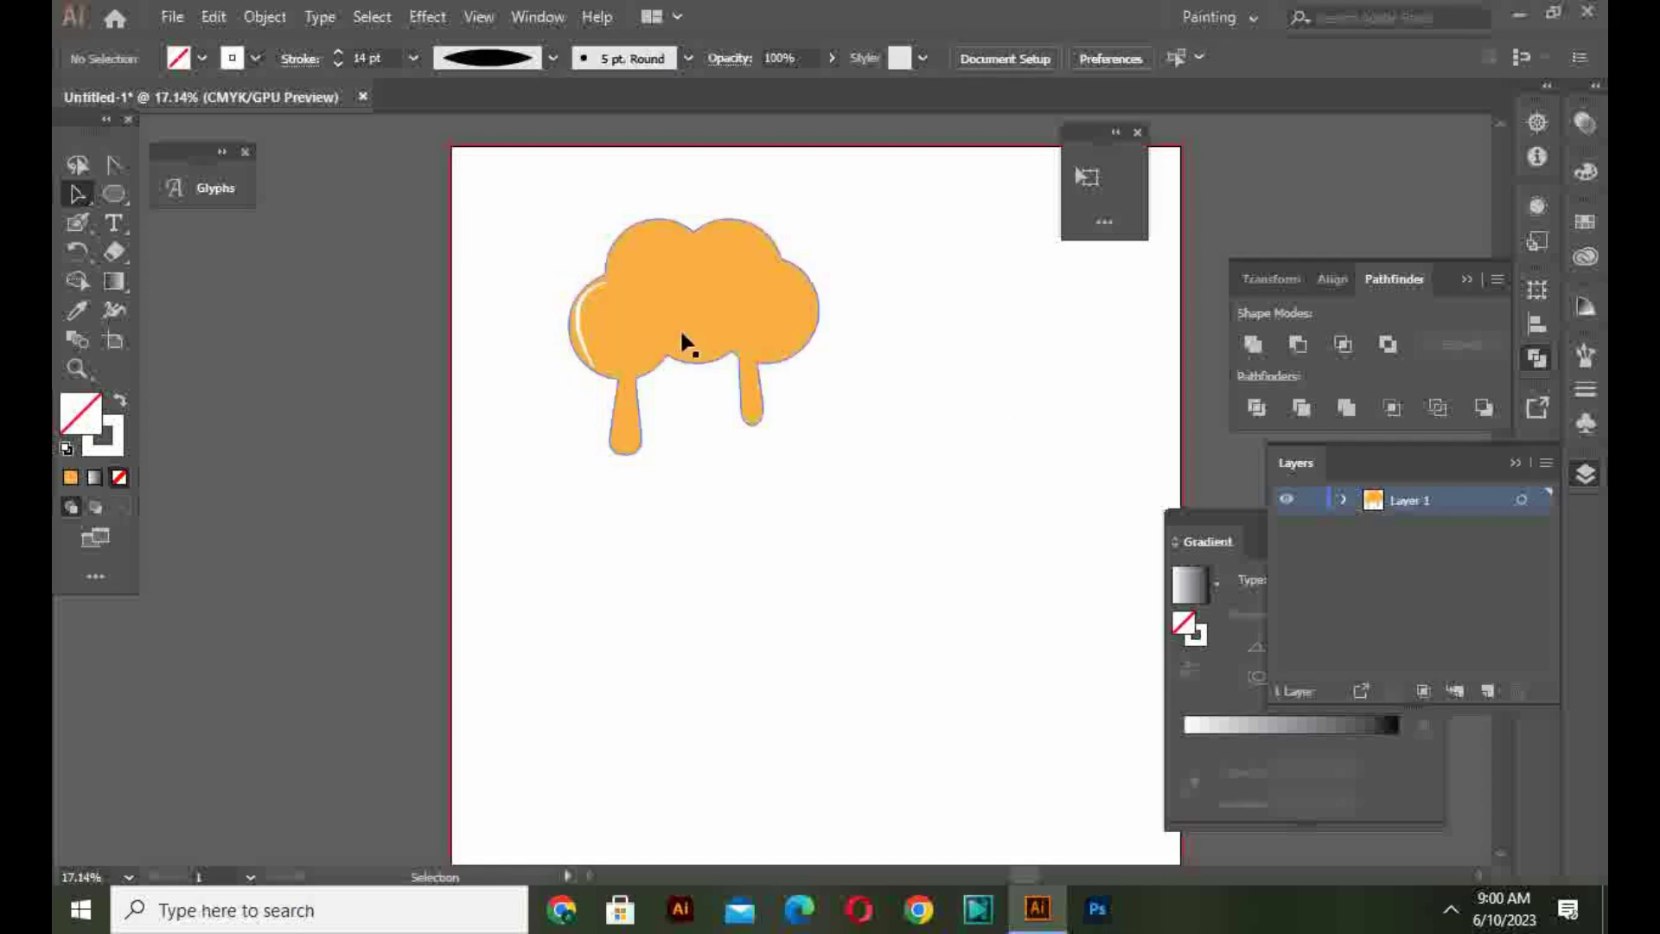
# Step: Draw a second open curved line following the edge inside the cloud's right lobe with the Pen tool, and return to the Selection tool
pyautogui.moveTo(70, 200); pyautogui.dragTo(156, 367)
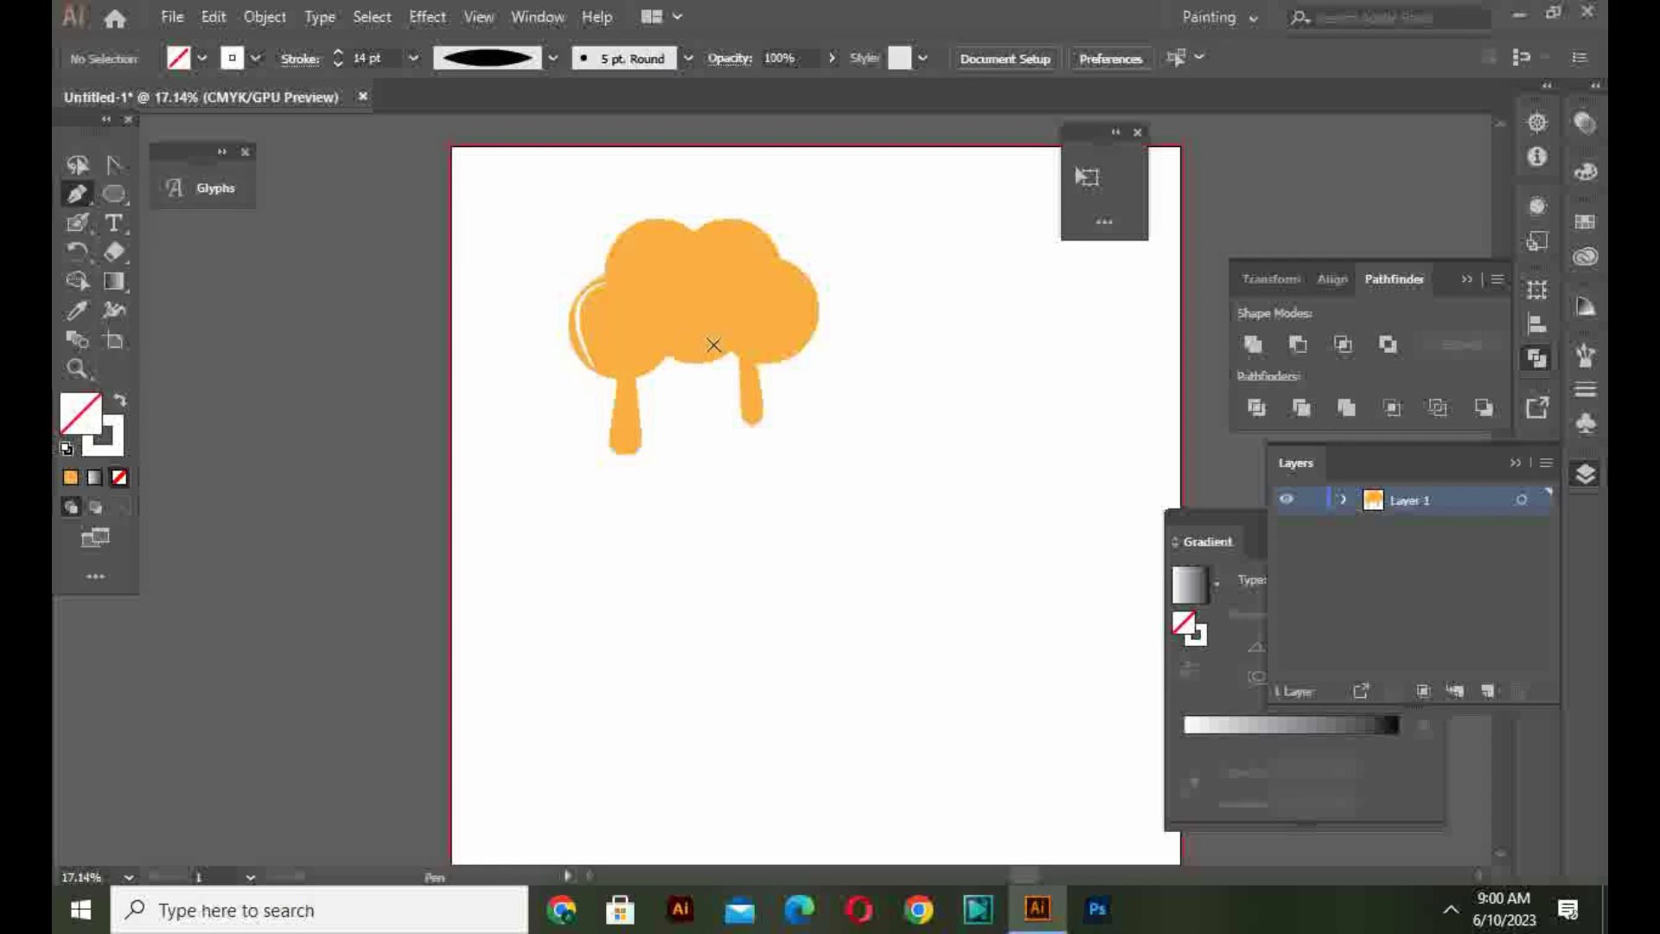
pyautogui.click(777, 268)
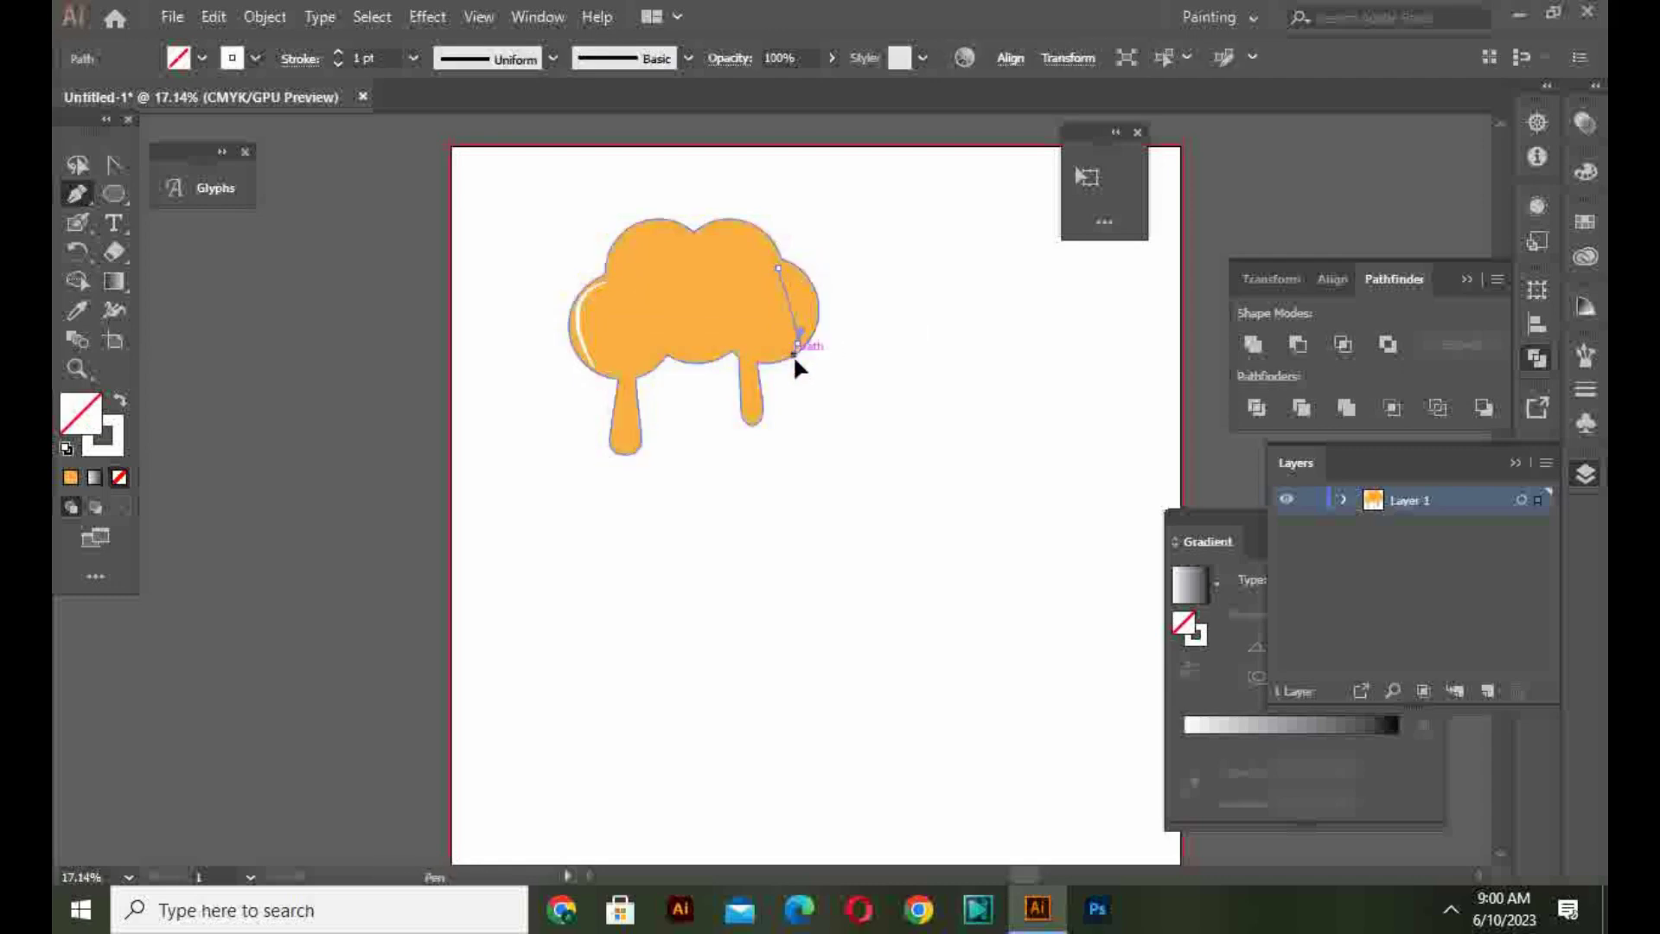
pyautogui.moveTo(797, 343); pyautogui.dragTo(781, 403)
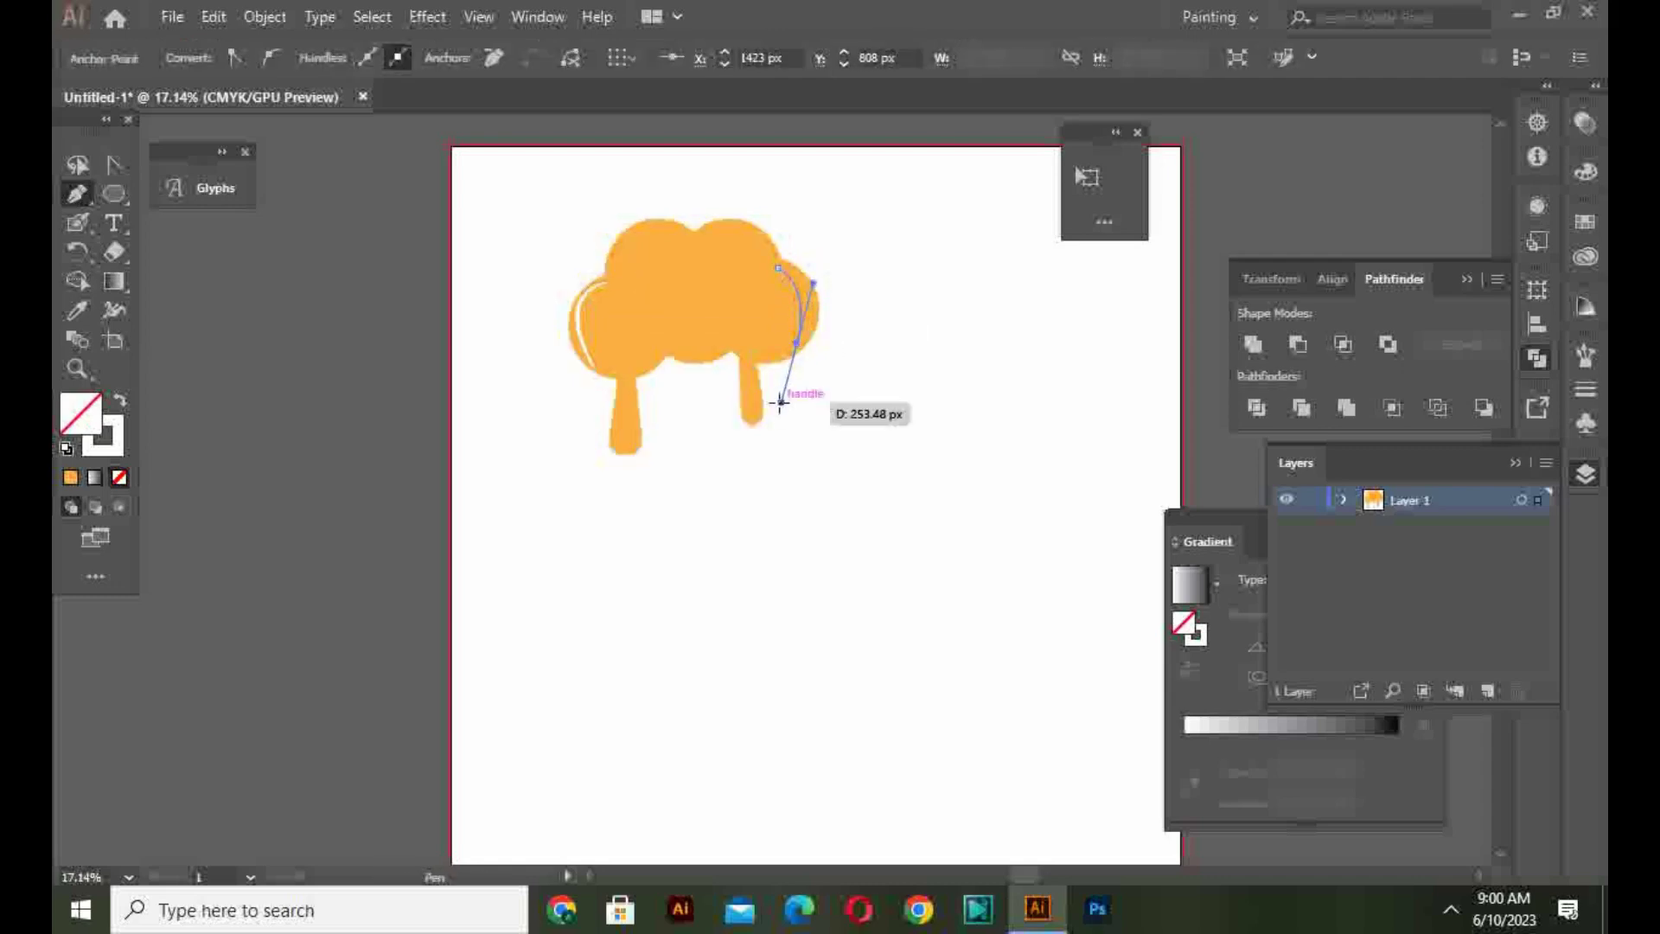
pyautogui.rightClick(64, 201)
pyautogui.click(150, 307)
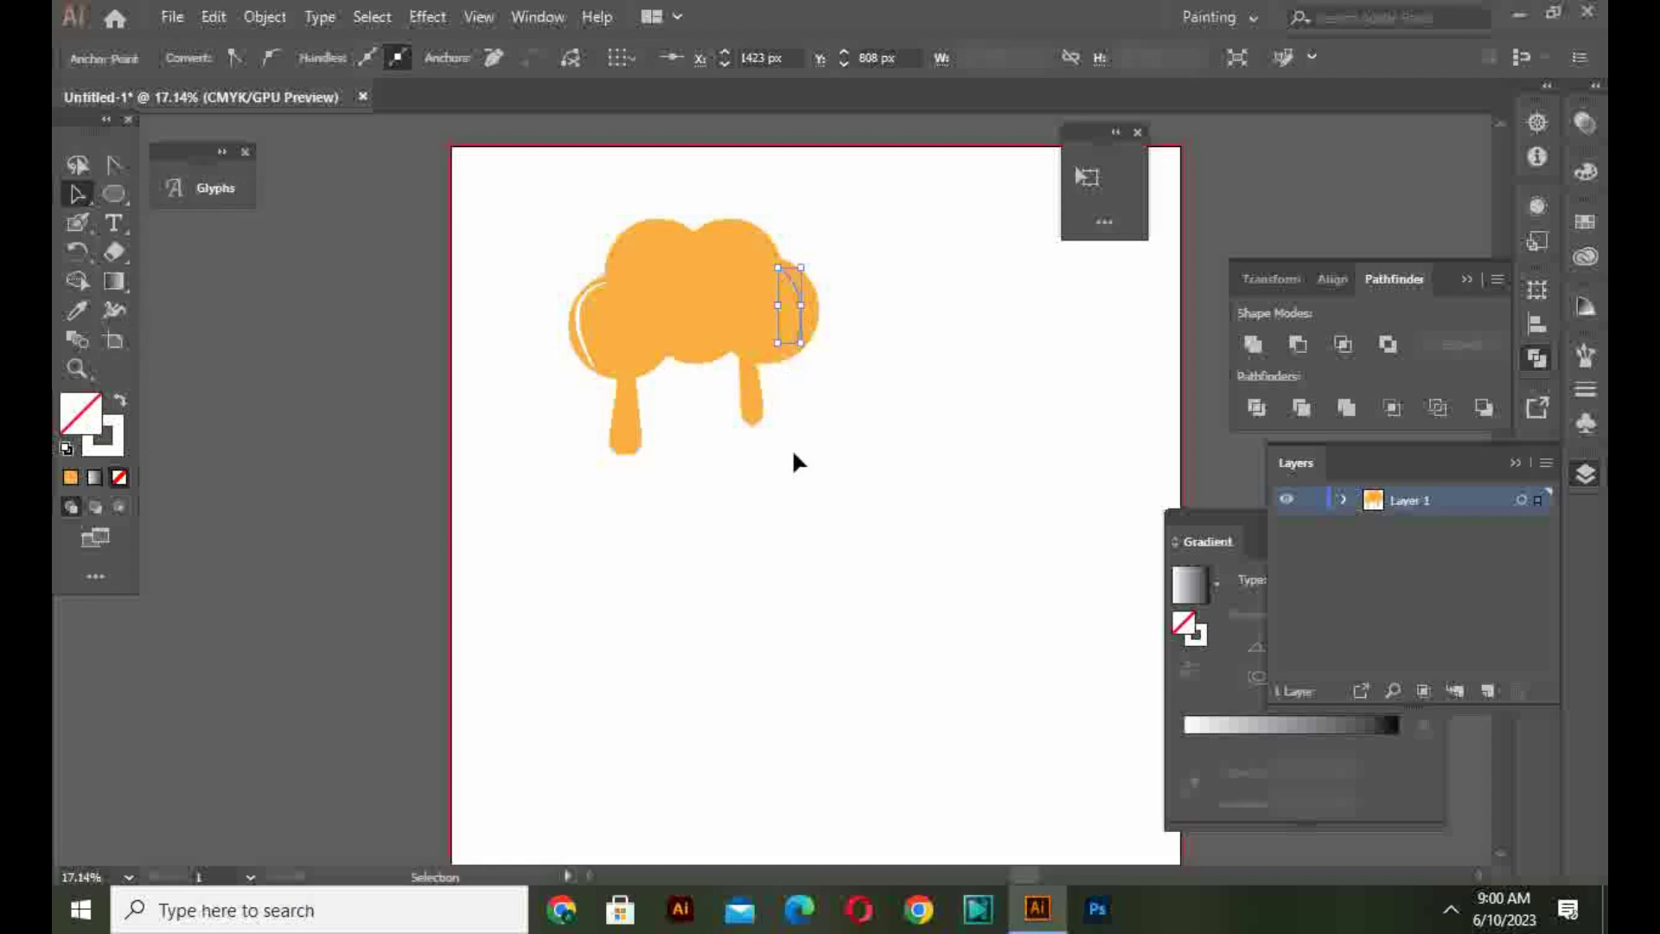
# Step: Set the right lobe's highlight line to an 8 pt stroke with a width profile tapered at both ends
pyautogui.click(799, 335)
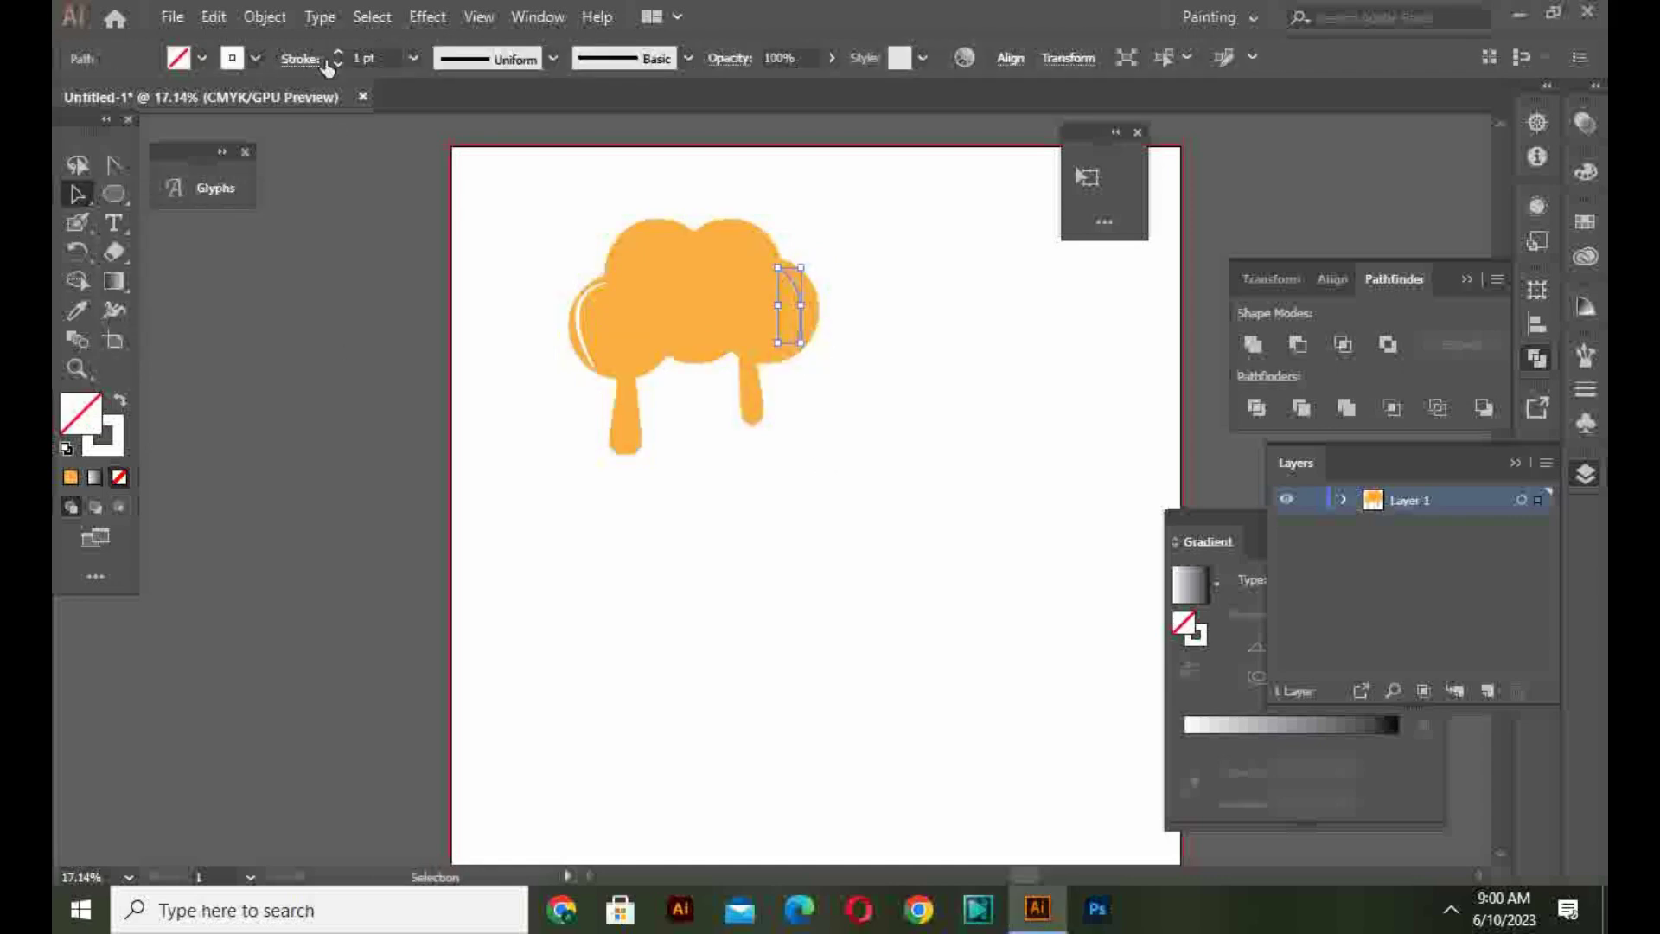
pyautogui.click(415, 58)
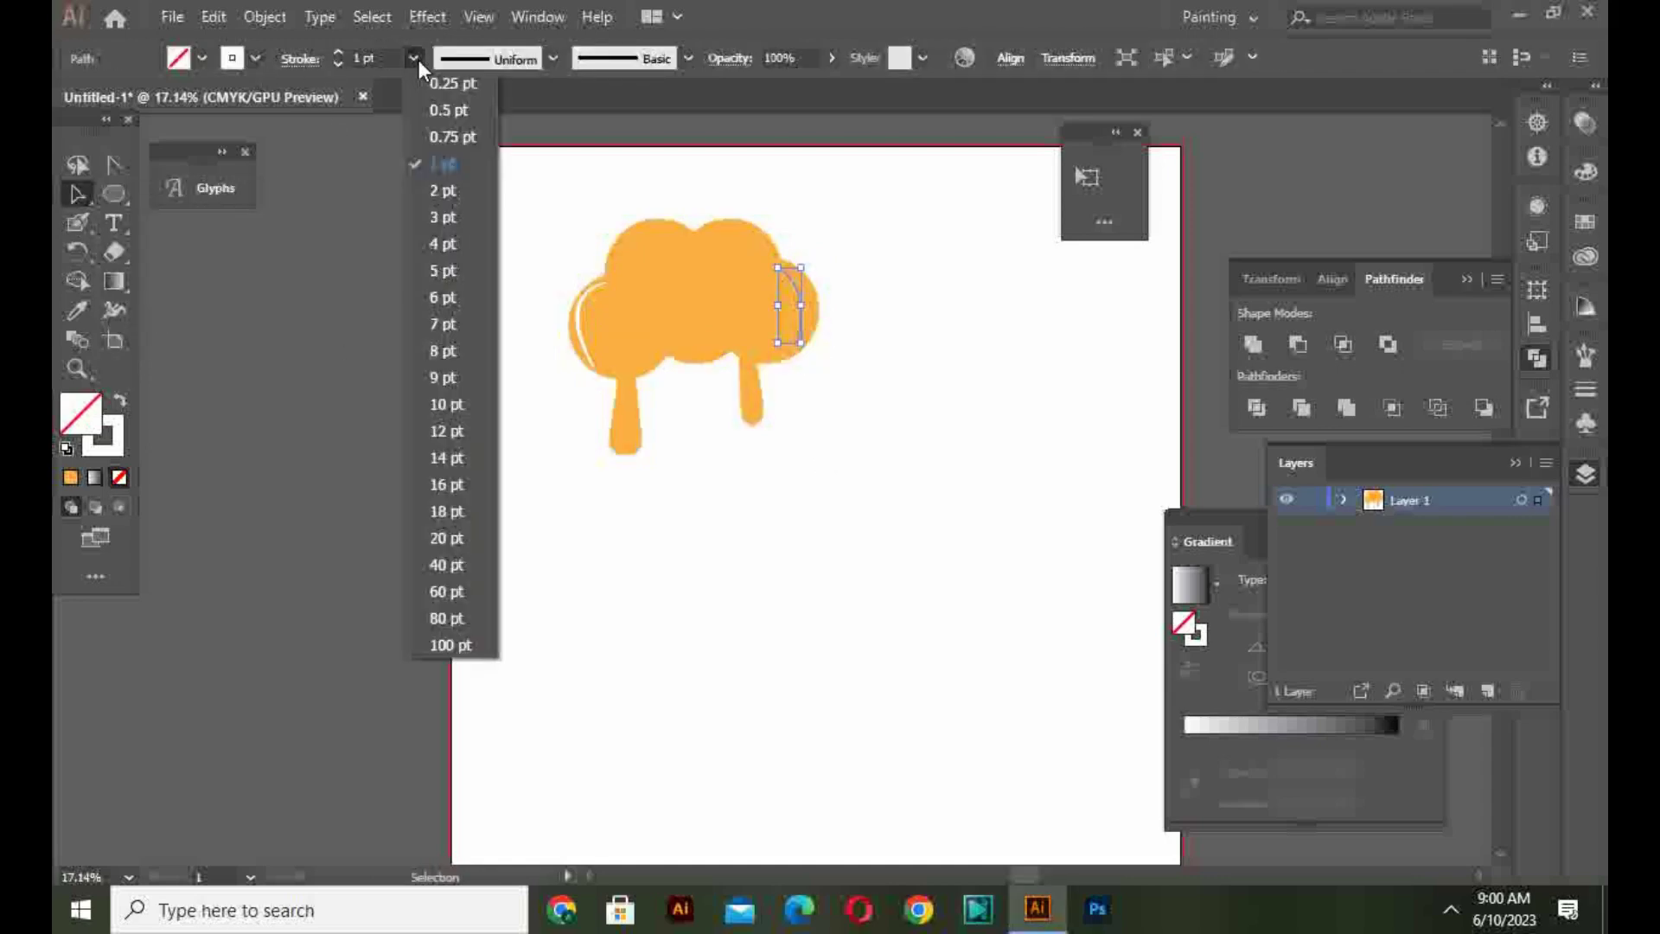
pyautogui.click(441, 350)
pyautogui.click(552, 58)
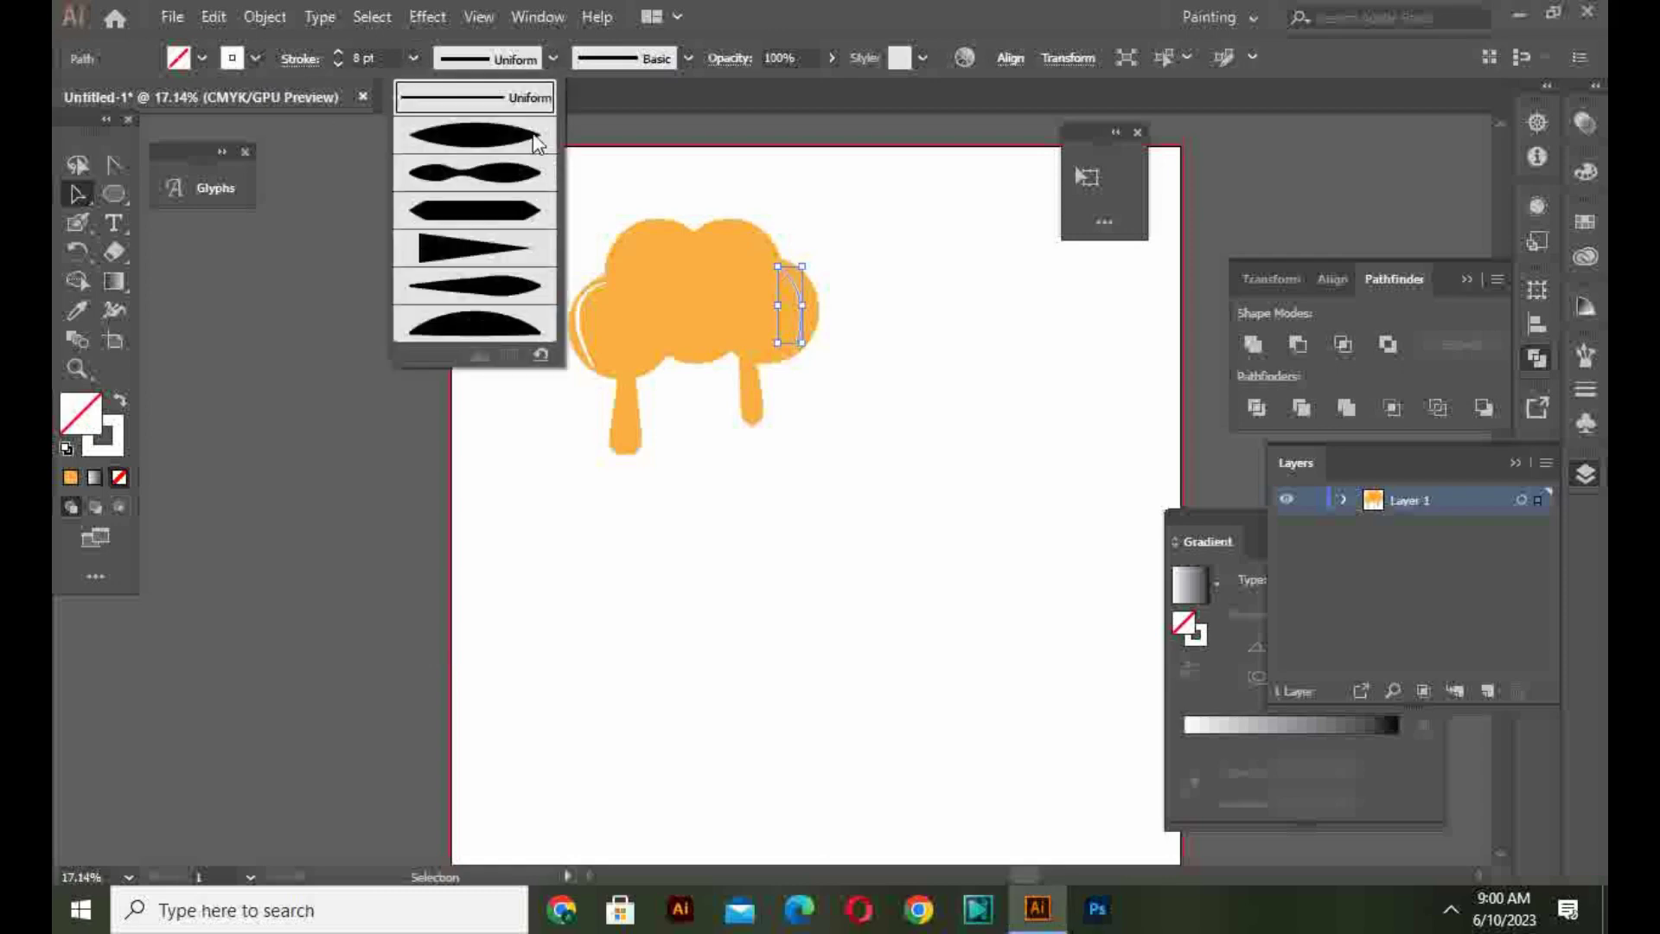
pyautogui.click(549, 154)
pyautogui.click(990, 330)
# Step: Group the orange cloud shape with its two white highlight lines
pyautogui.moveTo(952, 242); pyautogui.dragTo(553, 473)
pyautogui.rightClick(559, 474)
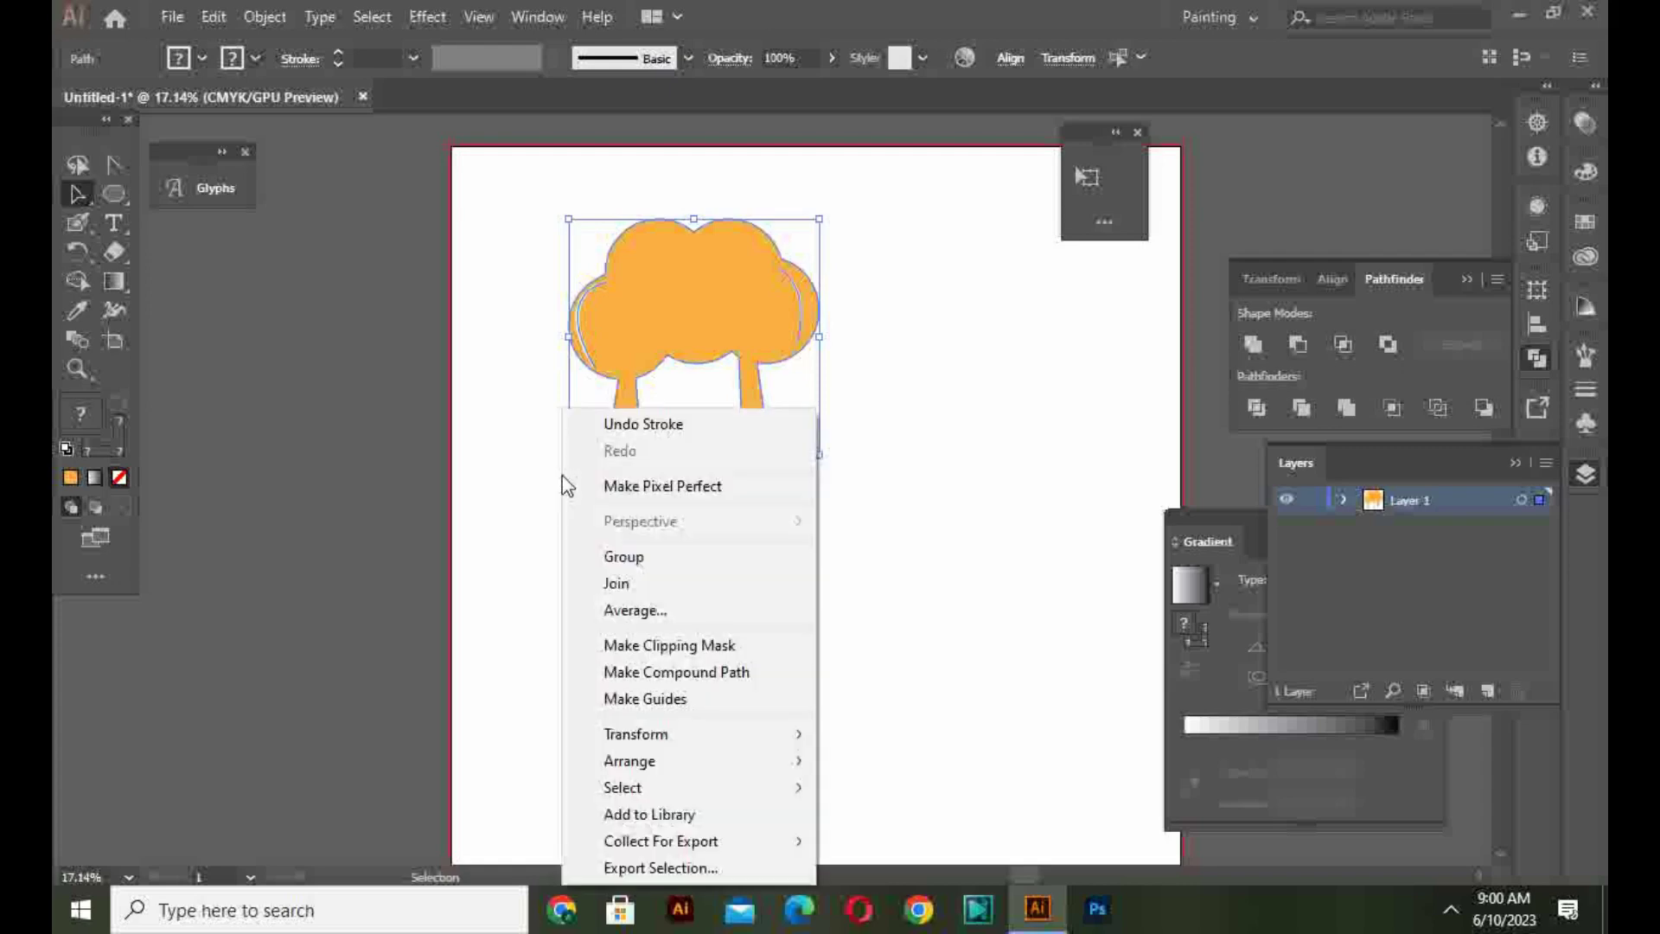
pyautogui.click(630, 554)
pyautogui.click(773, 615)
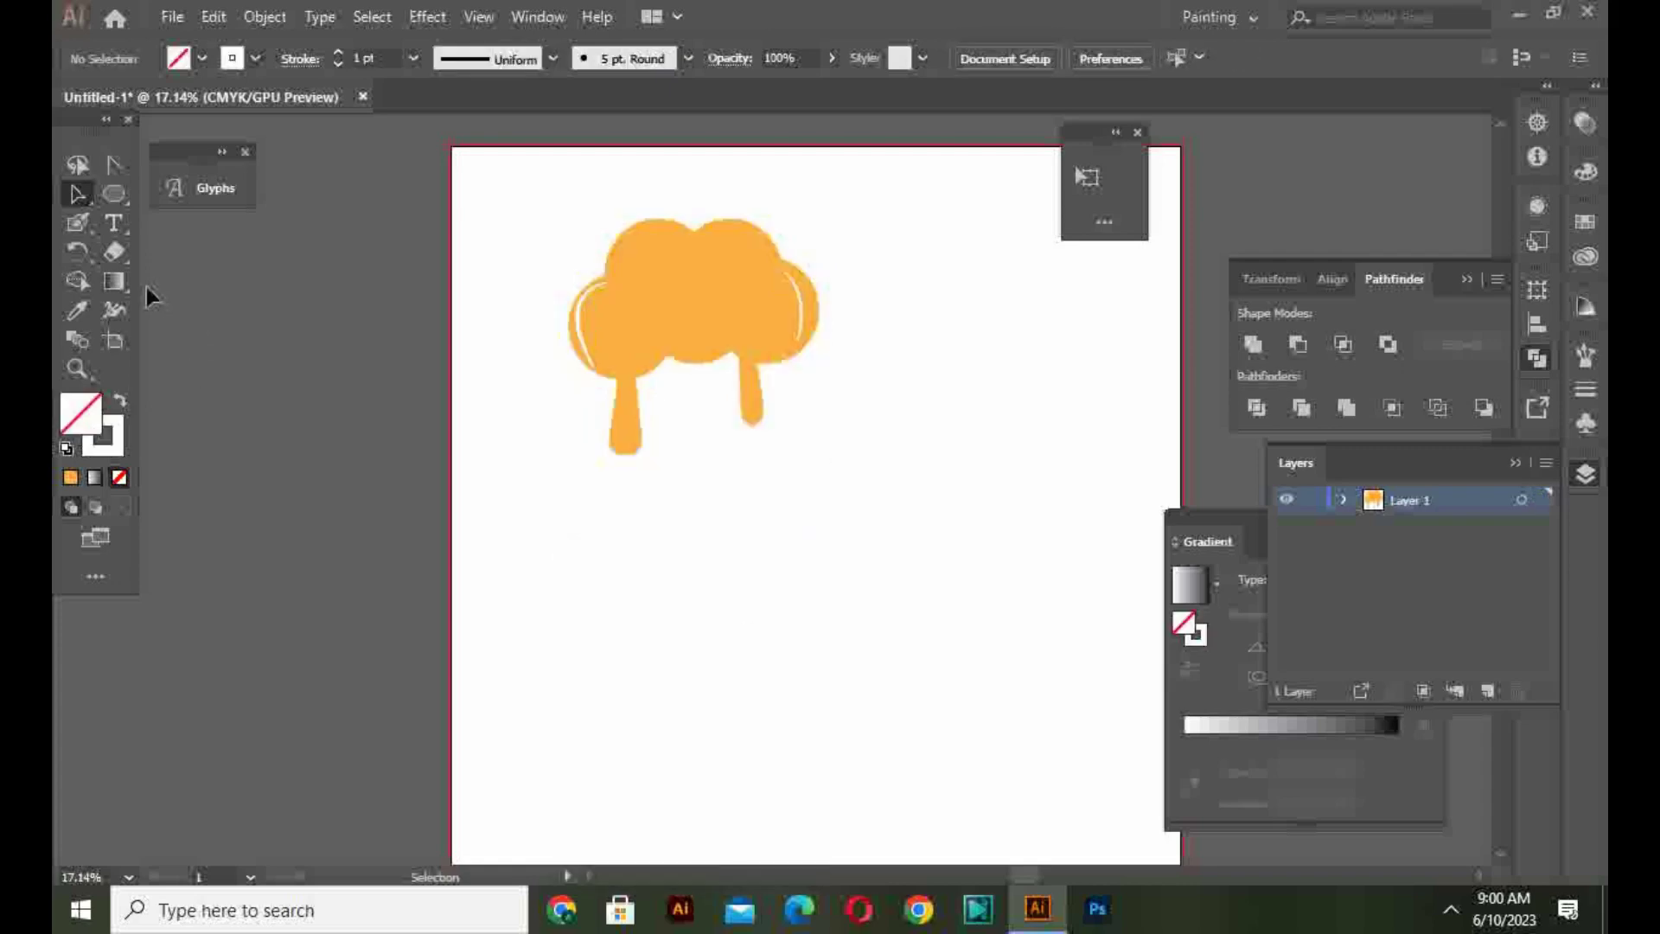
# Step: Draw a closed, narrow downward-pointing triangle about 1095 px tall below the cloud with the Pen tool, and move it up and to the right
pyautogui.click(88, 201)
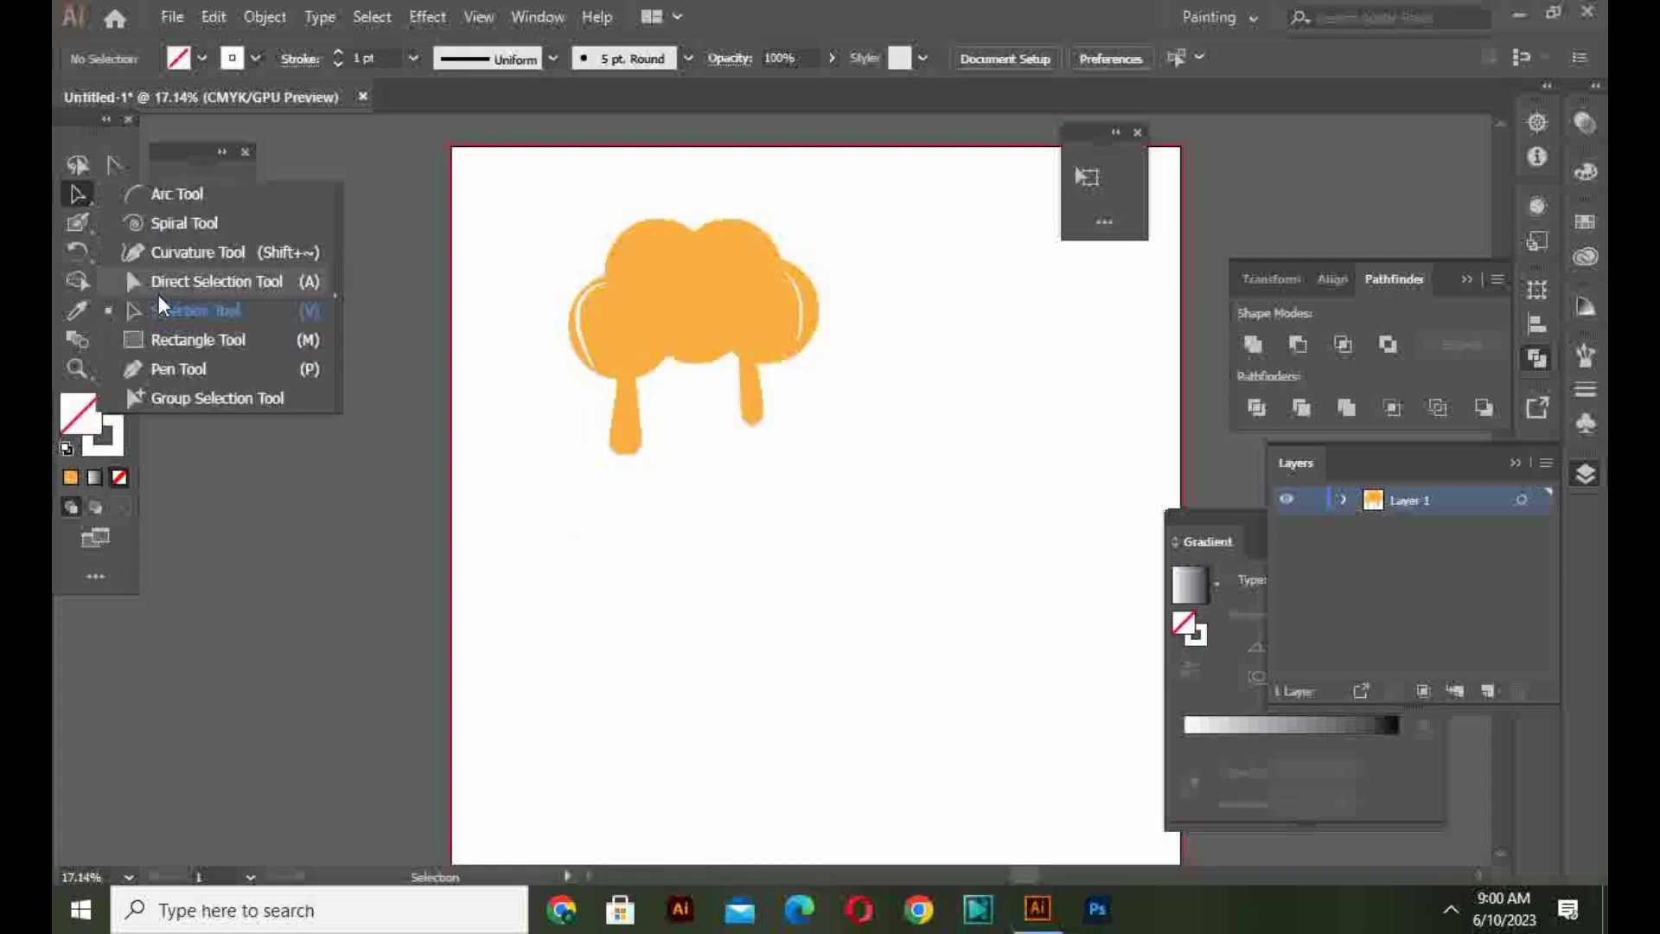
pyautogui.click(166, 362)
pyautogui.click(724, 551)
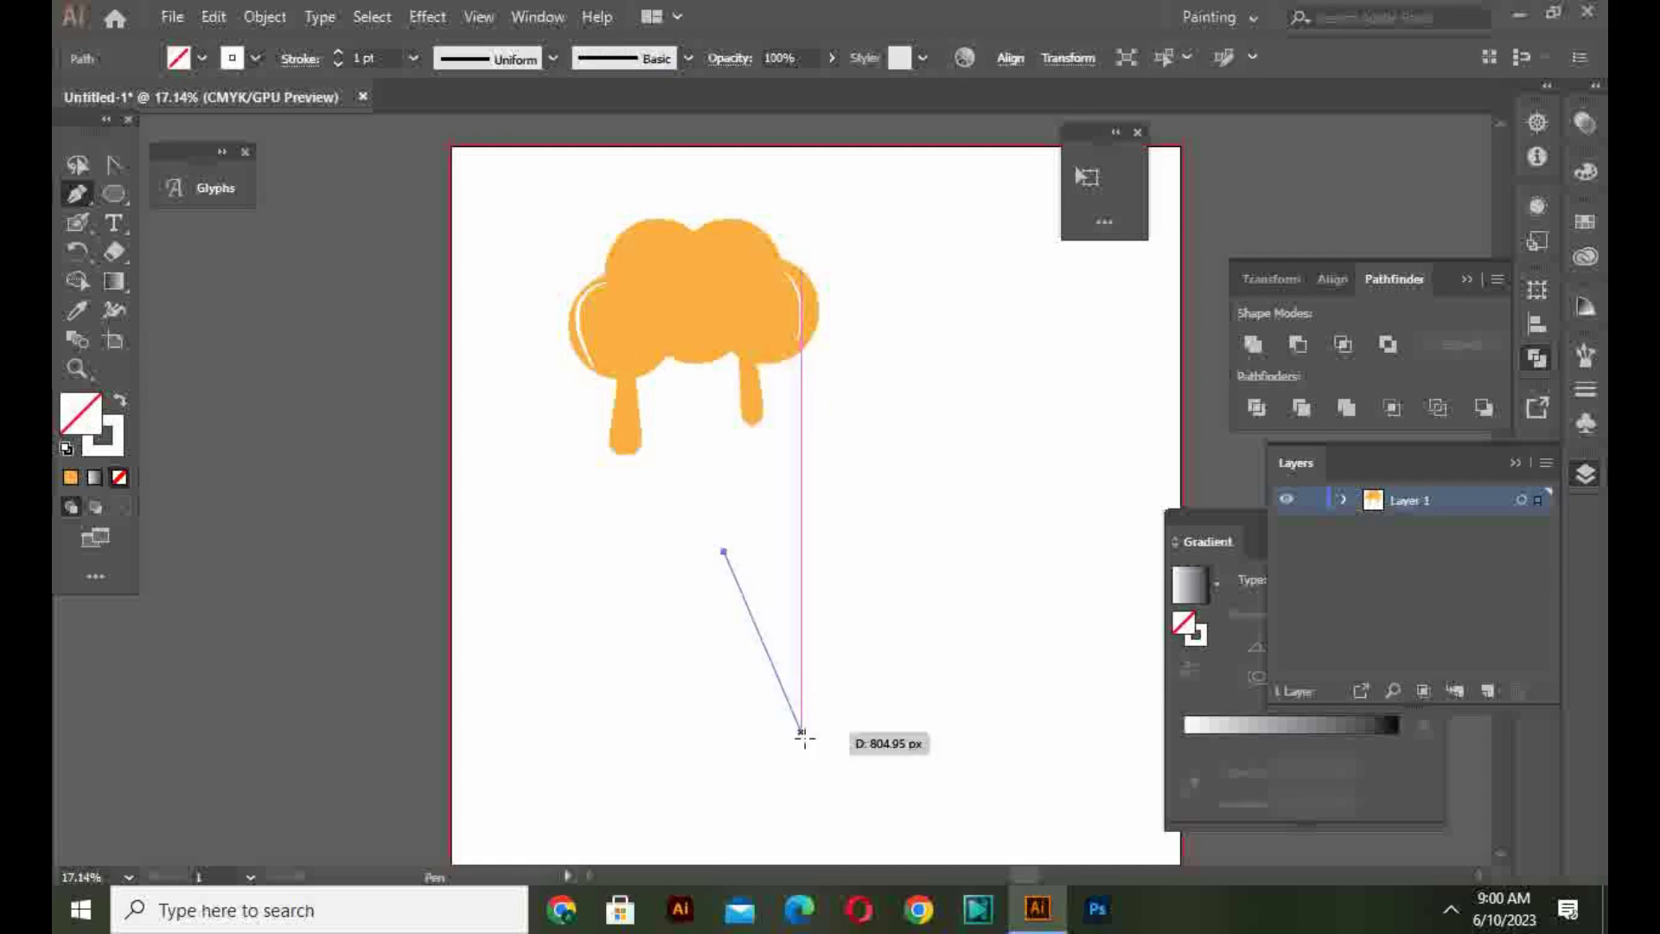
pyautogui.click(829, 816)
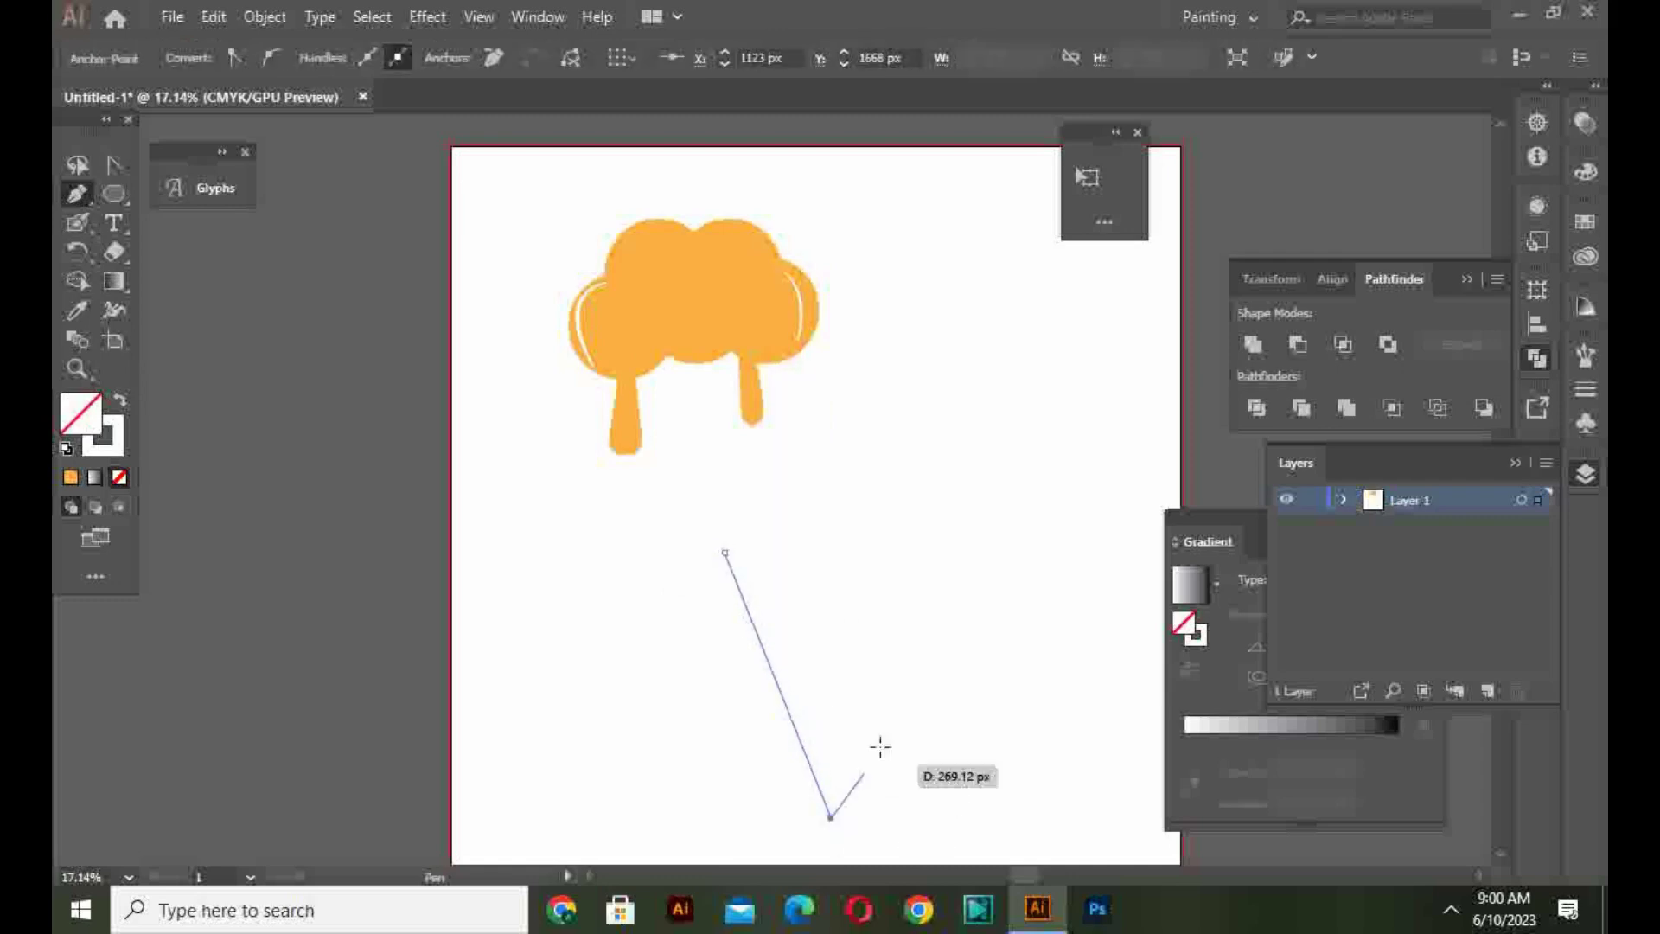
pyautogui.click(878, 550)
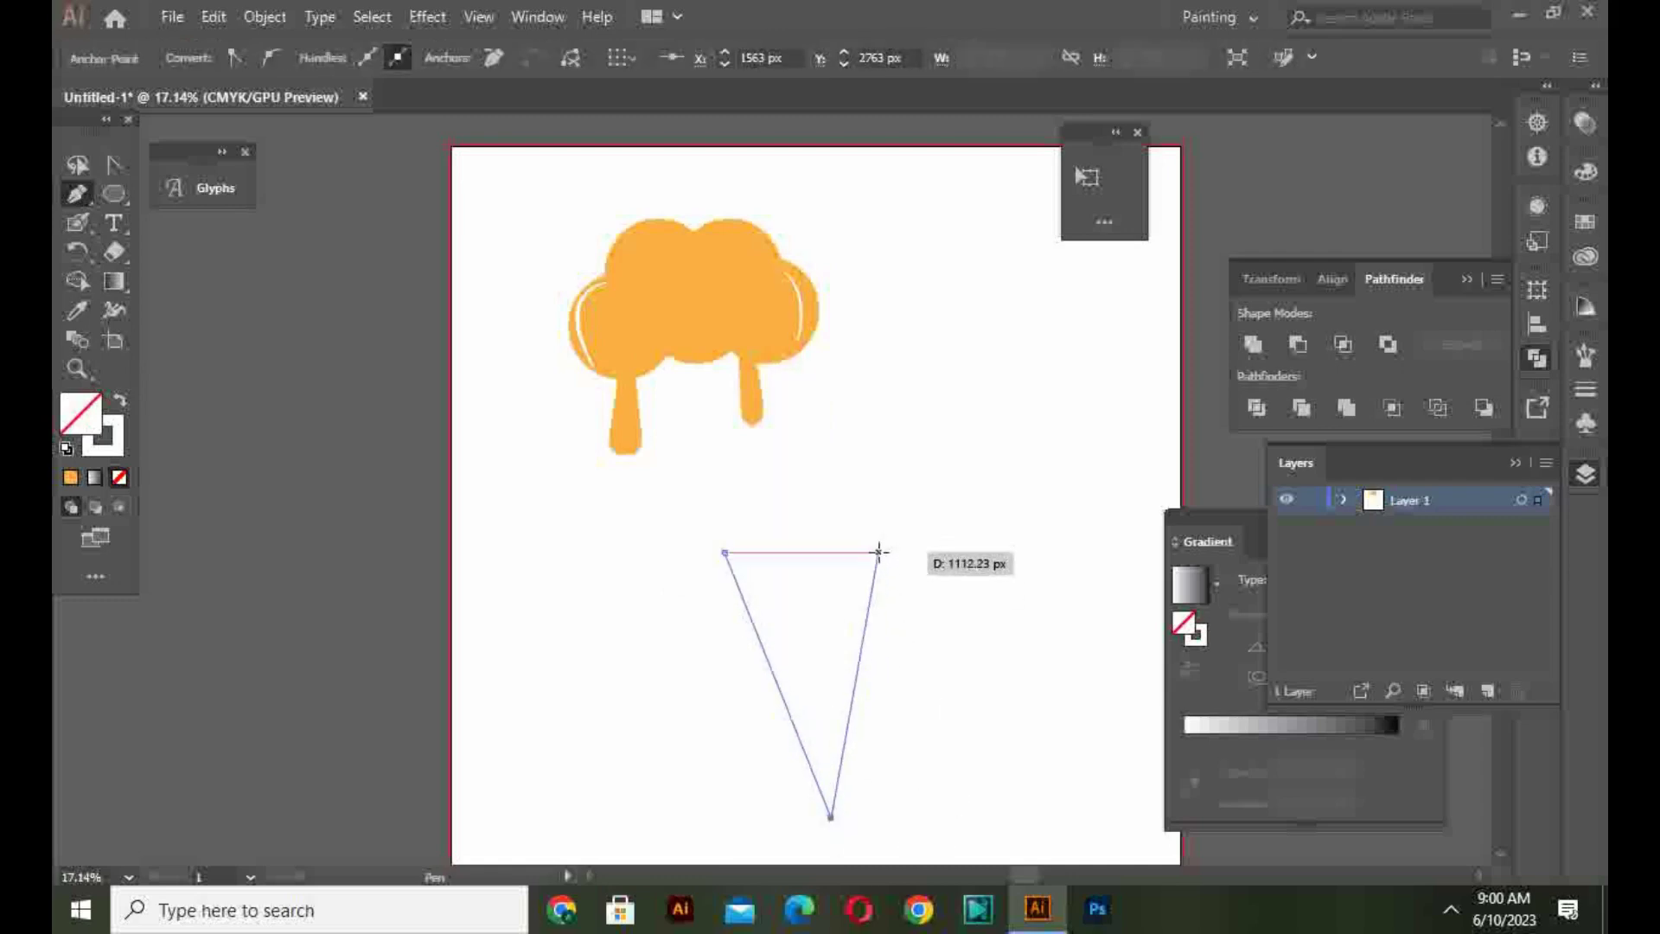
pyautogui.click(721, 551)
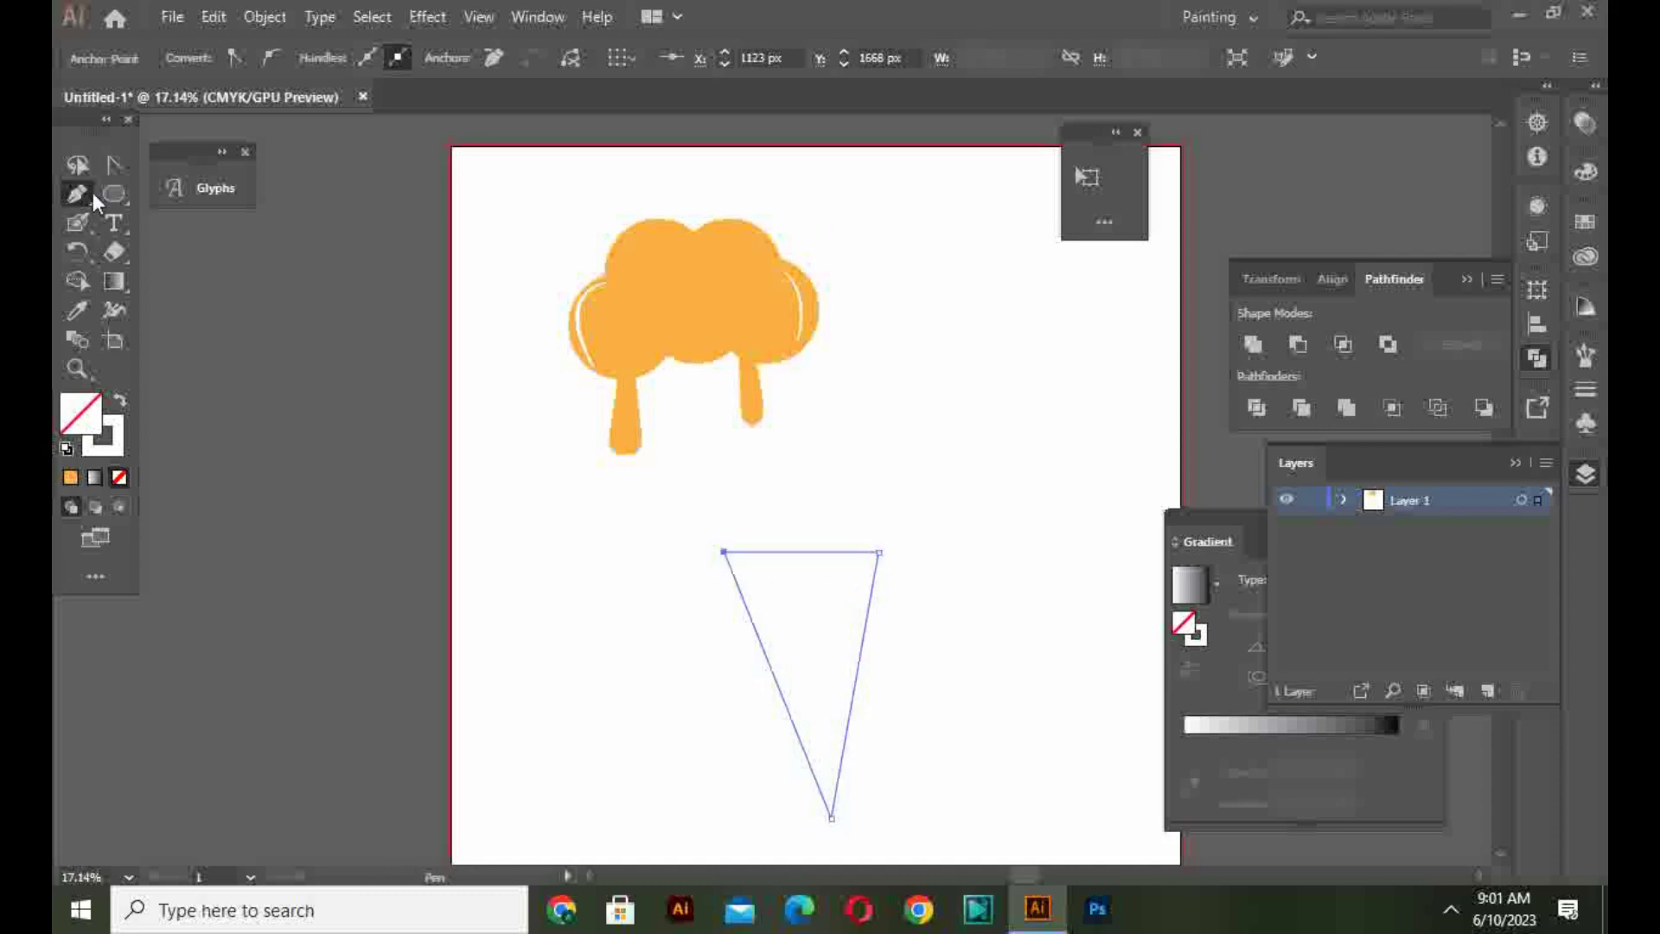
pyautogui.moveTo(85, 192); pyautogui.dragTo(185, 322)
pyautogui.moveTo(796, 548); pyautogui.dragTo(965, 460)
# Step: Remove the triangle's stroke and fill it with a medium brown swatch
pyautogui.moveTo(60, 192); pyautogui.dragTo(174, 110)
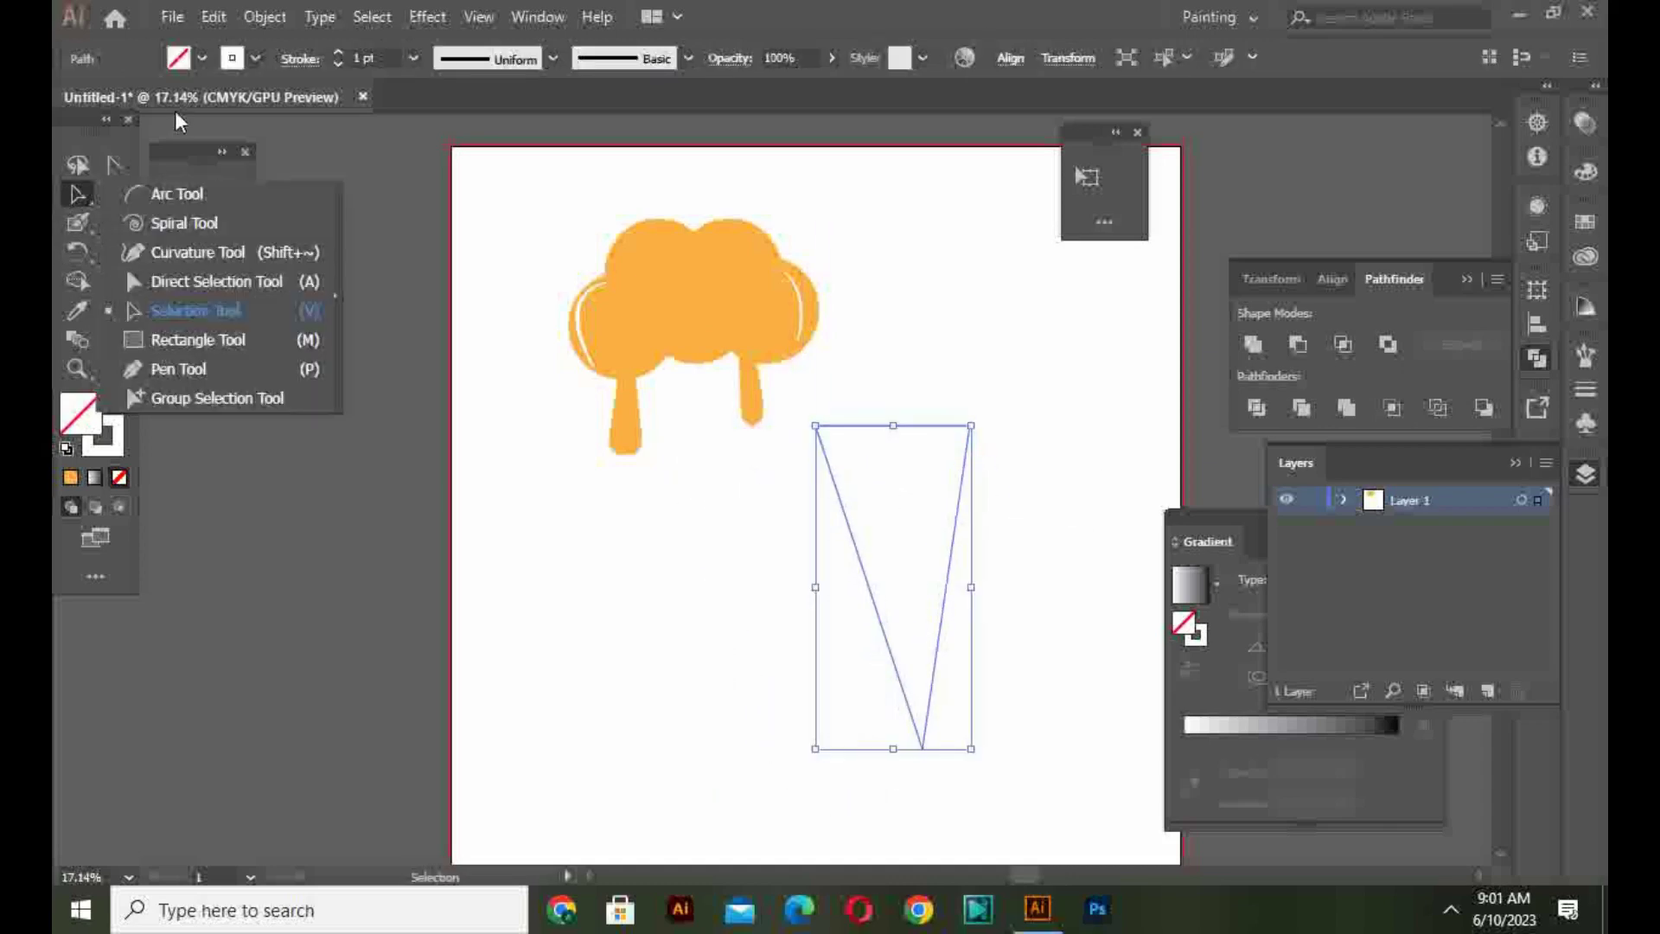
pyautogui.click(255, 58)
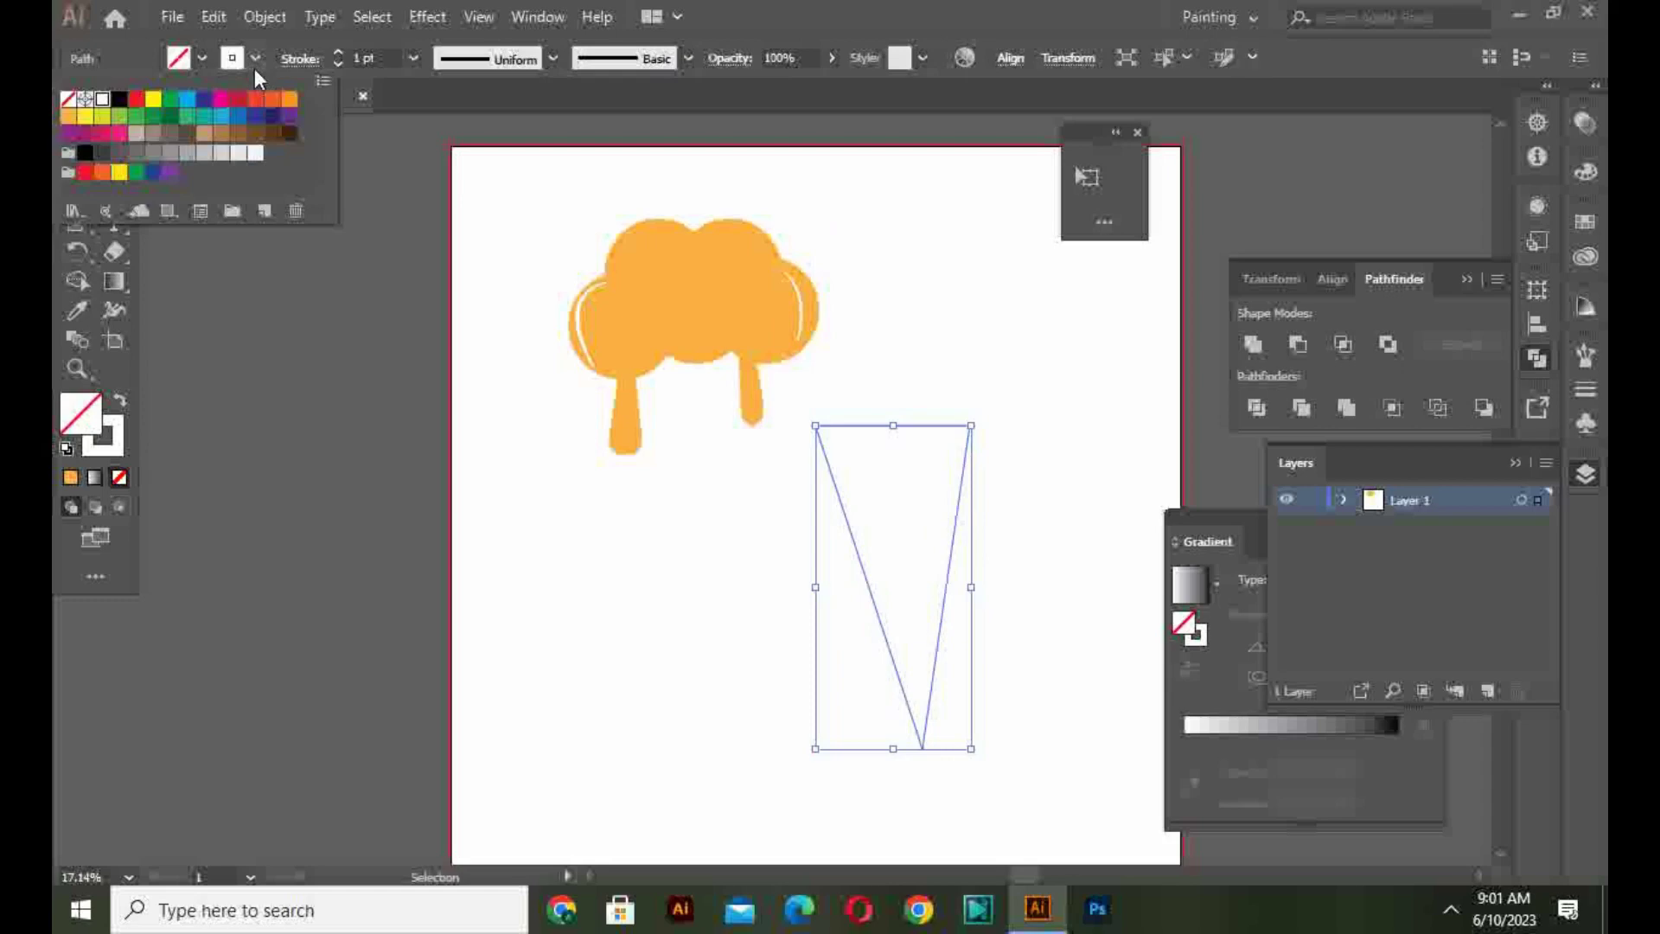
pyautogui.click(68, 98)
pyautogui.click(210, 60)
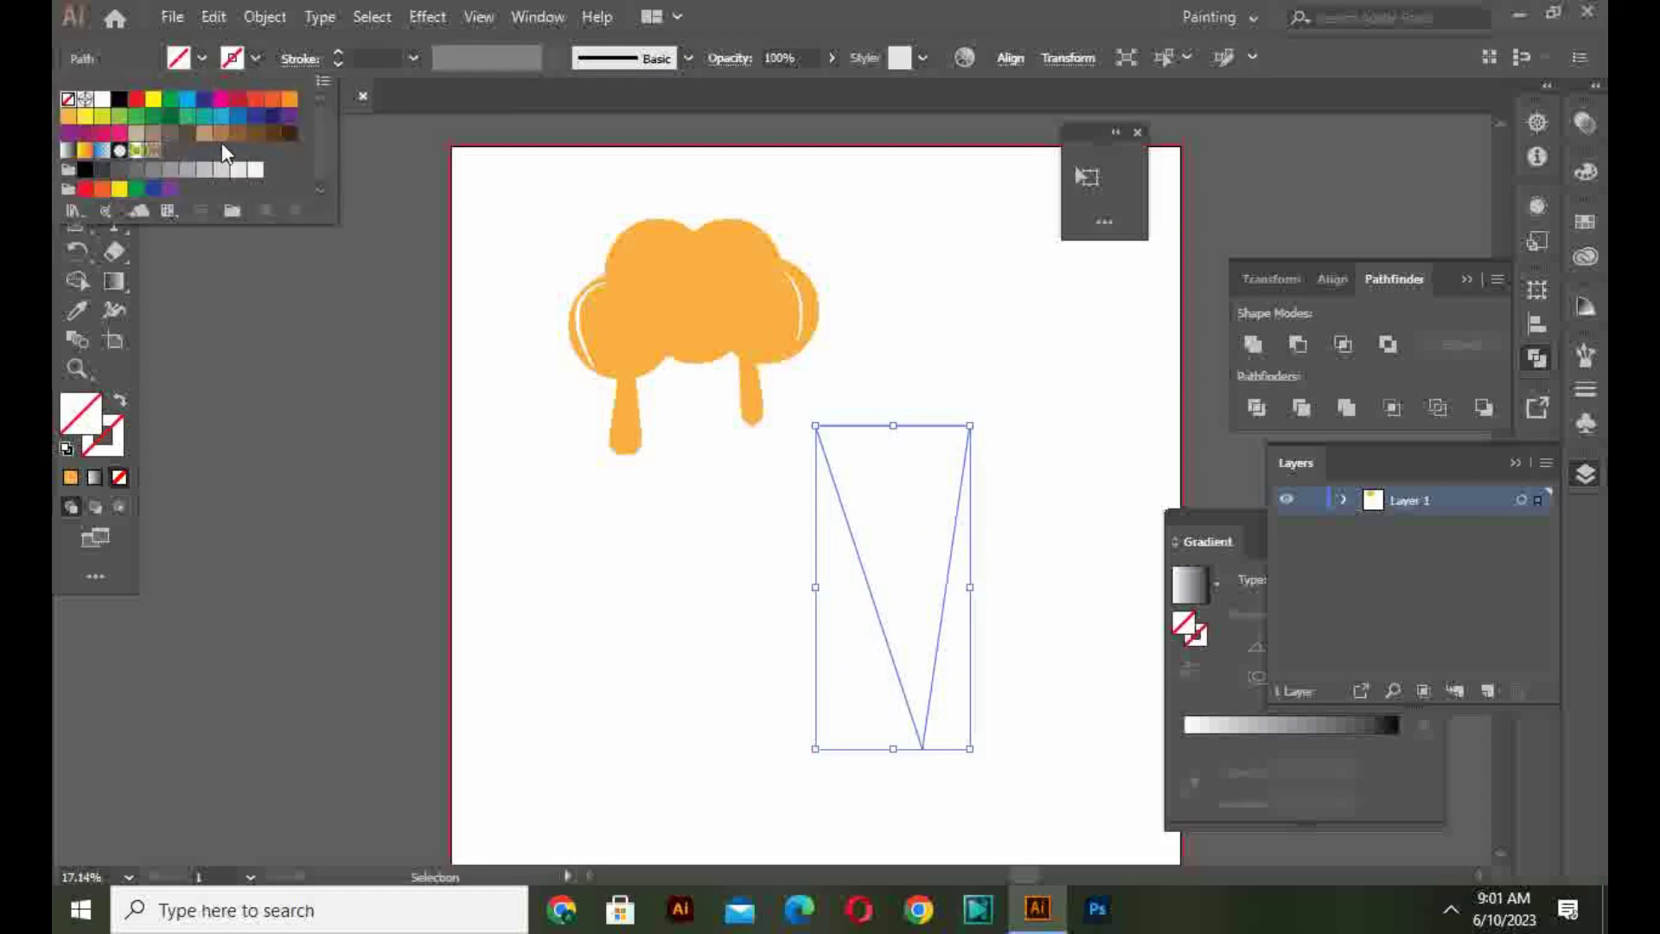
pyautogui.click(221, 135)
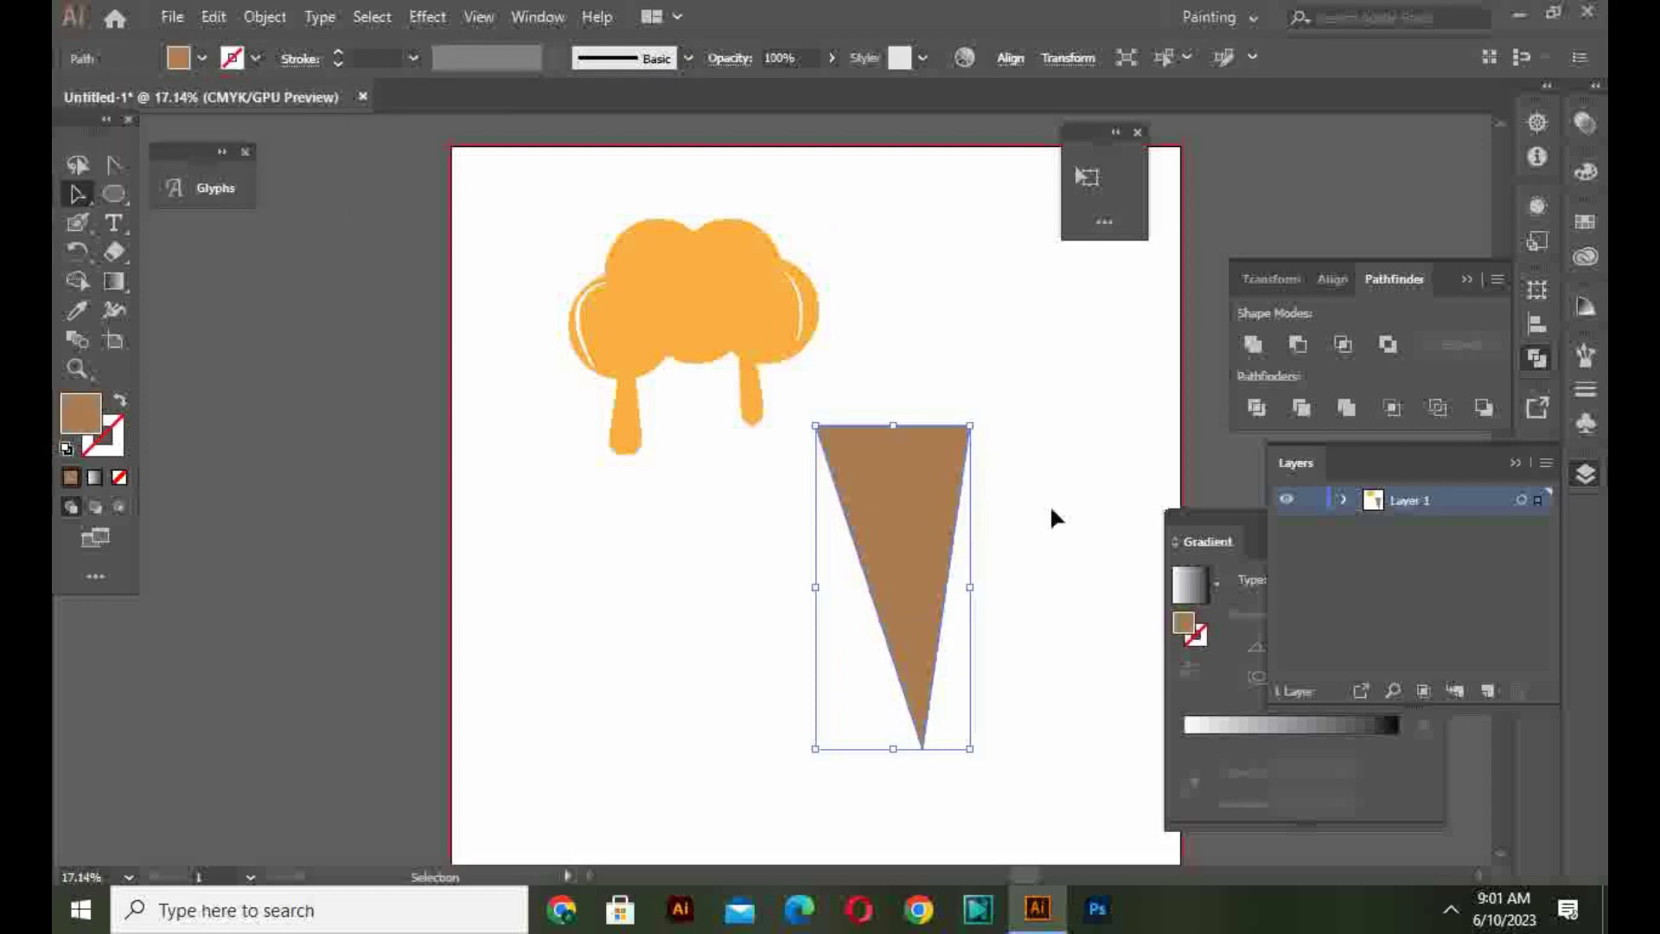
# Step: Draw a straight slanted line inside the brown cone along its left edge with the Pen tool, and return to the Selection tool
pyautogui.moveTo(81, 199); pyautogui.dragTo(151, 356)
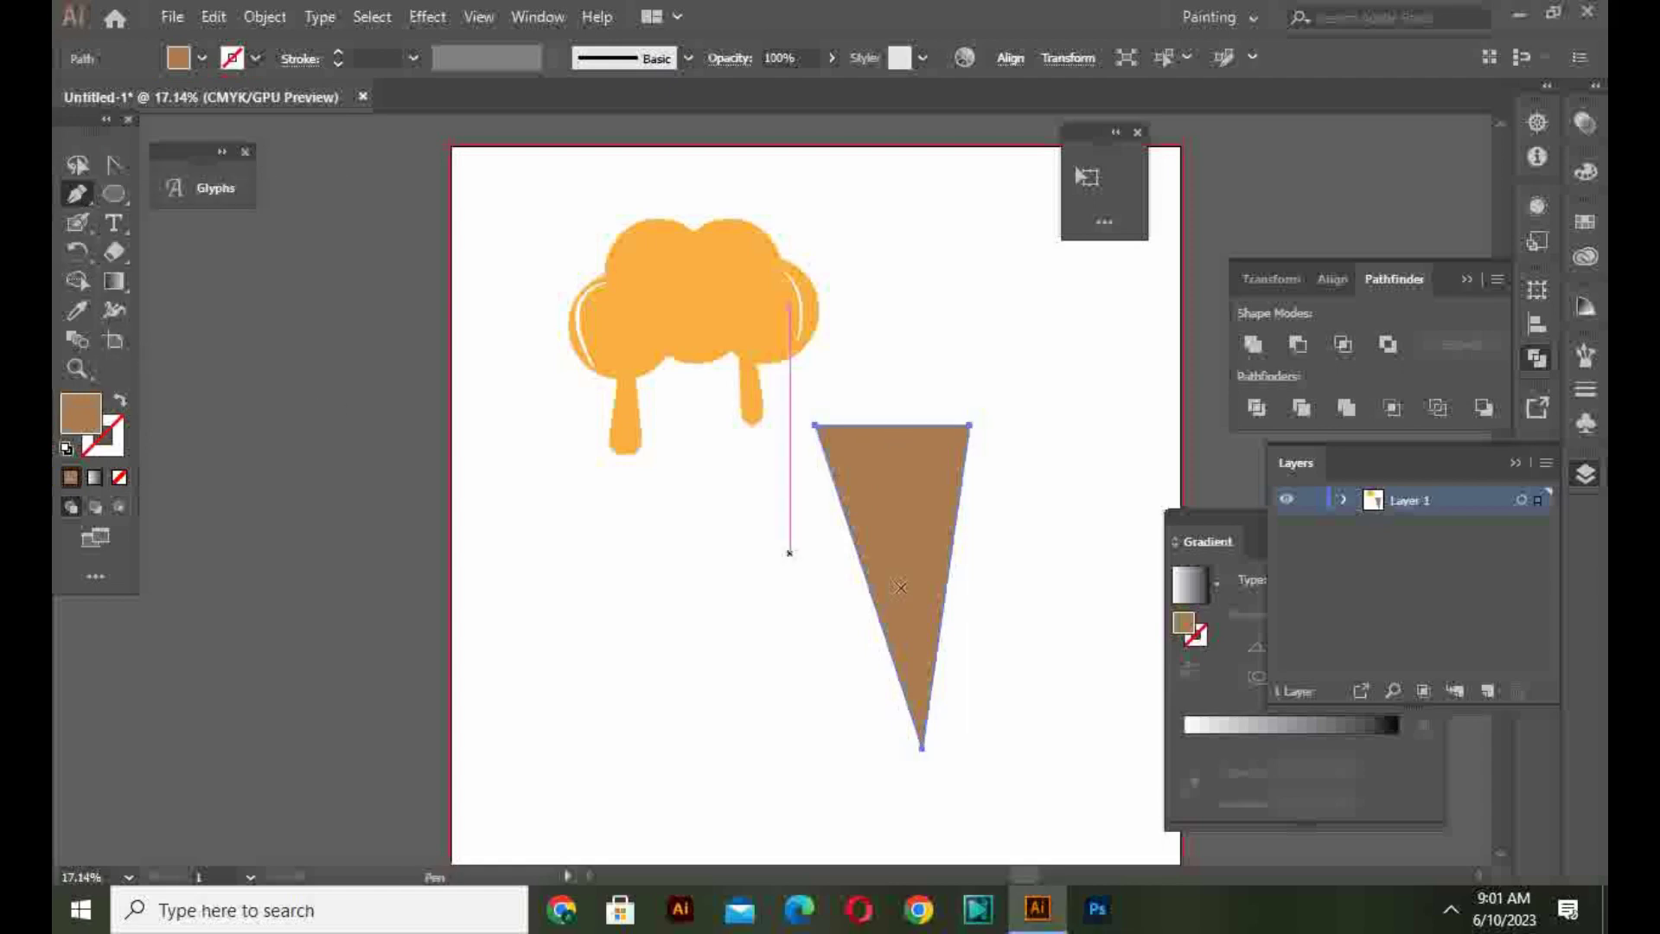
pyautogui.click(845, 444)
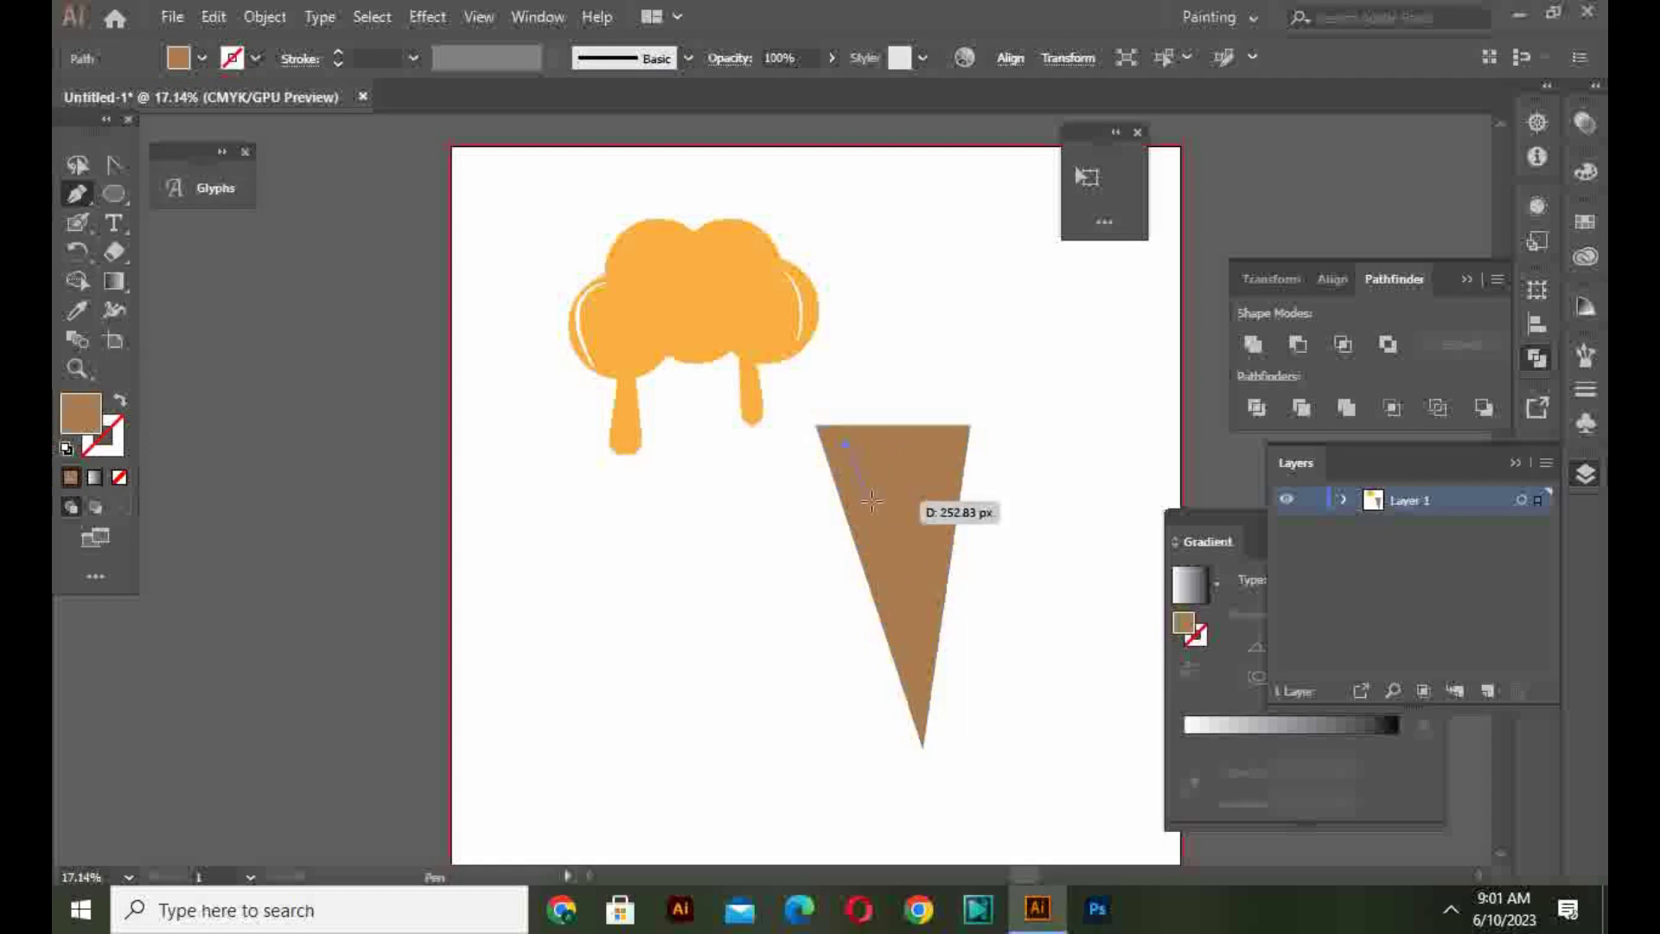
pyautogui.click(902, 620)
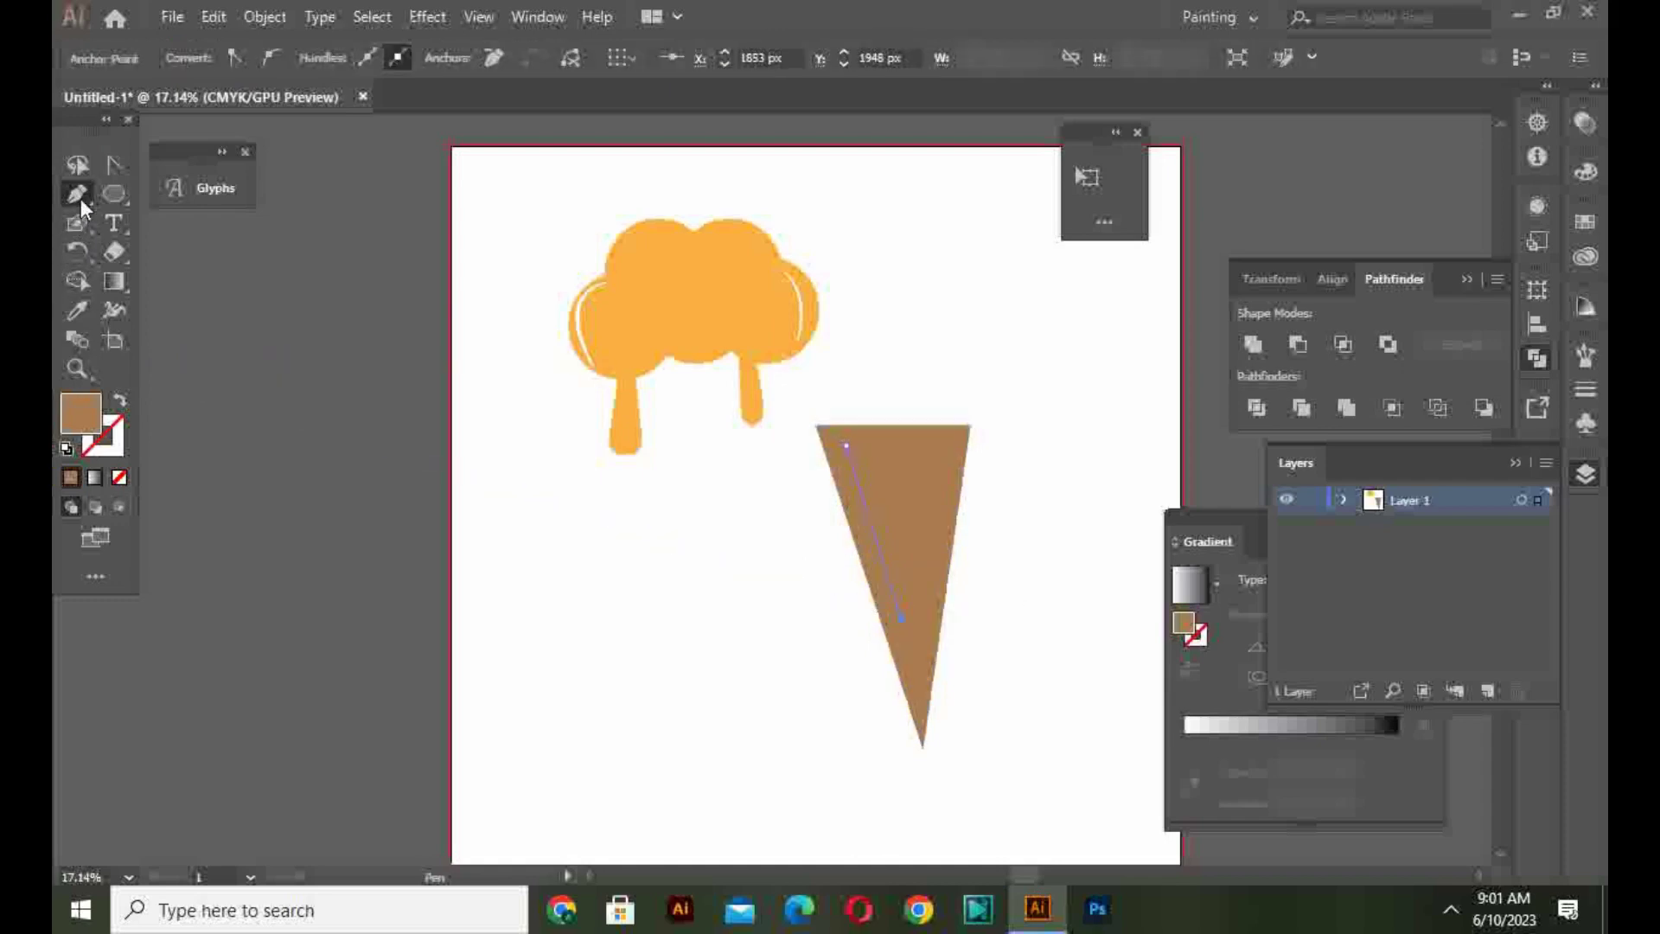
pyautogui.moveTo(81, 198); pyautogui.dragTo(142, 309)
pyautogui.click(918, 325)
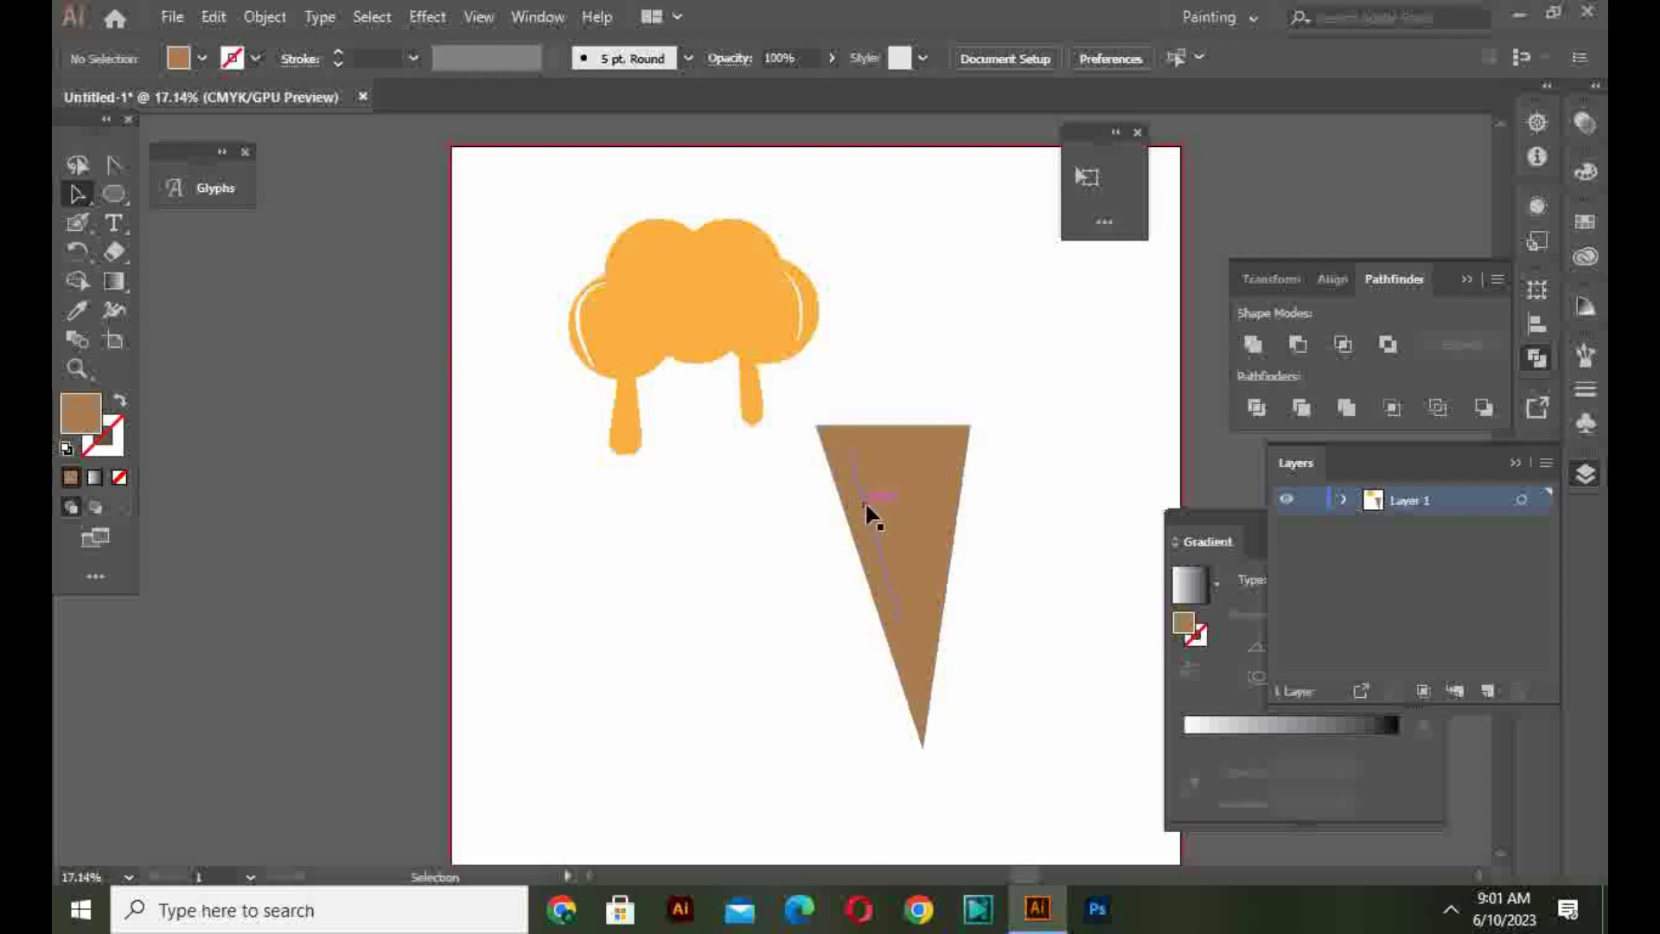
# Step: Set the slanted line inside the cone to no fill and a white stroke
pyautogui.click(867, 508)
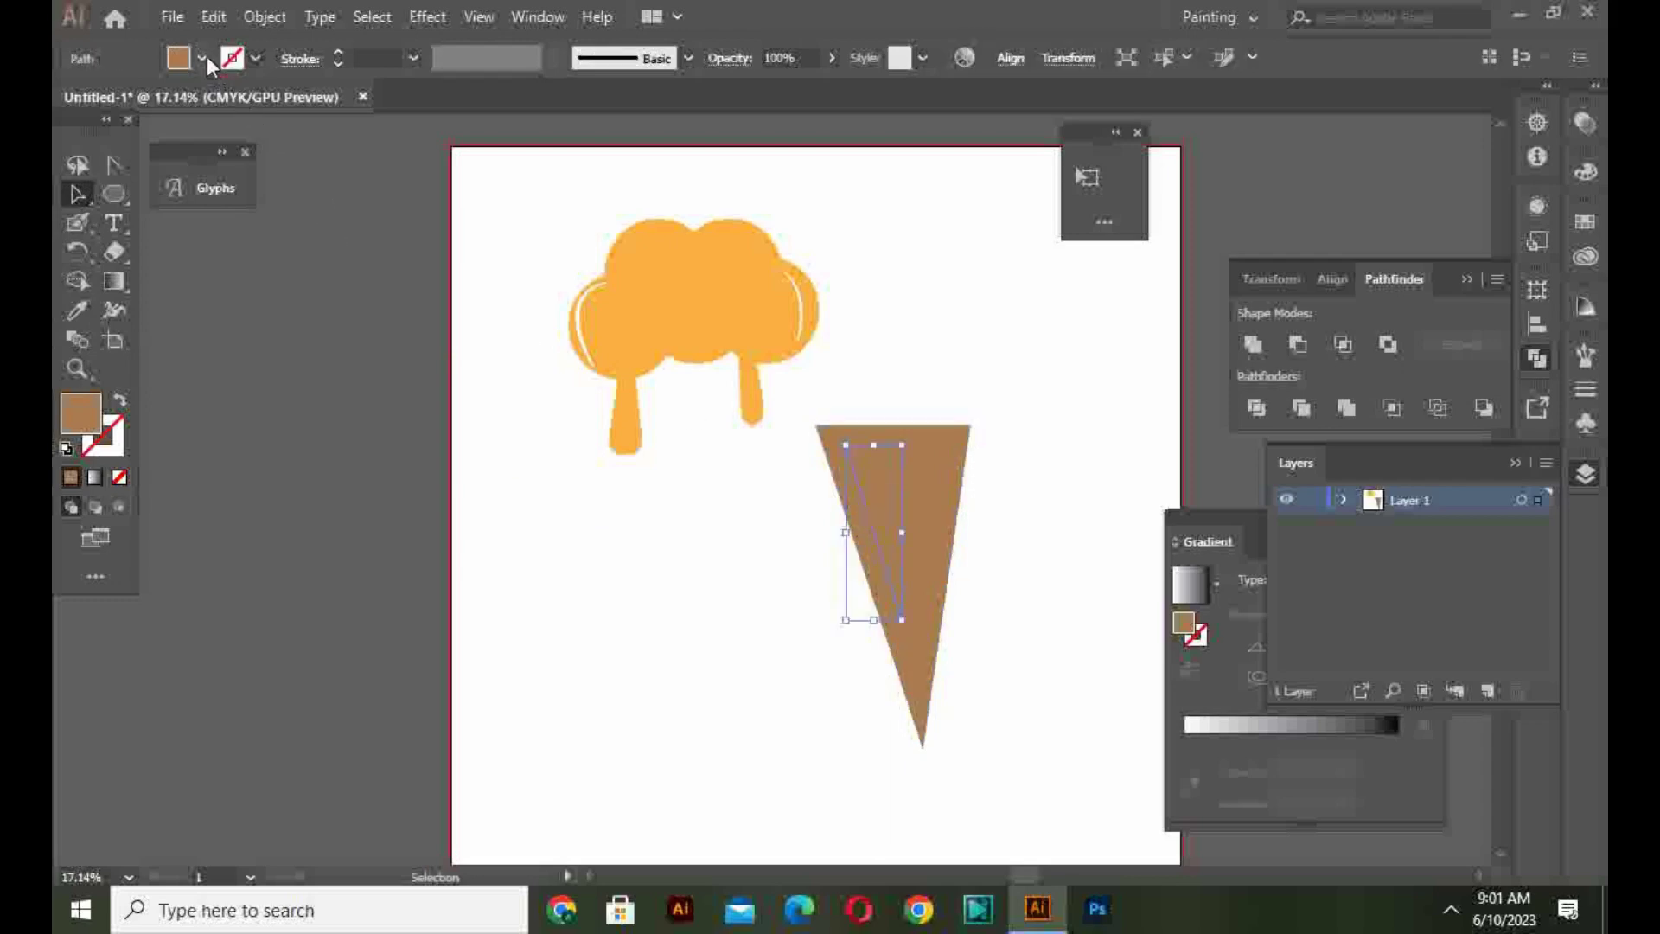
pyautogui.click(177, 59)
pyautogui.click(67, 99)
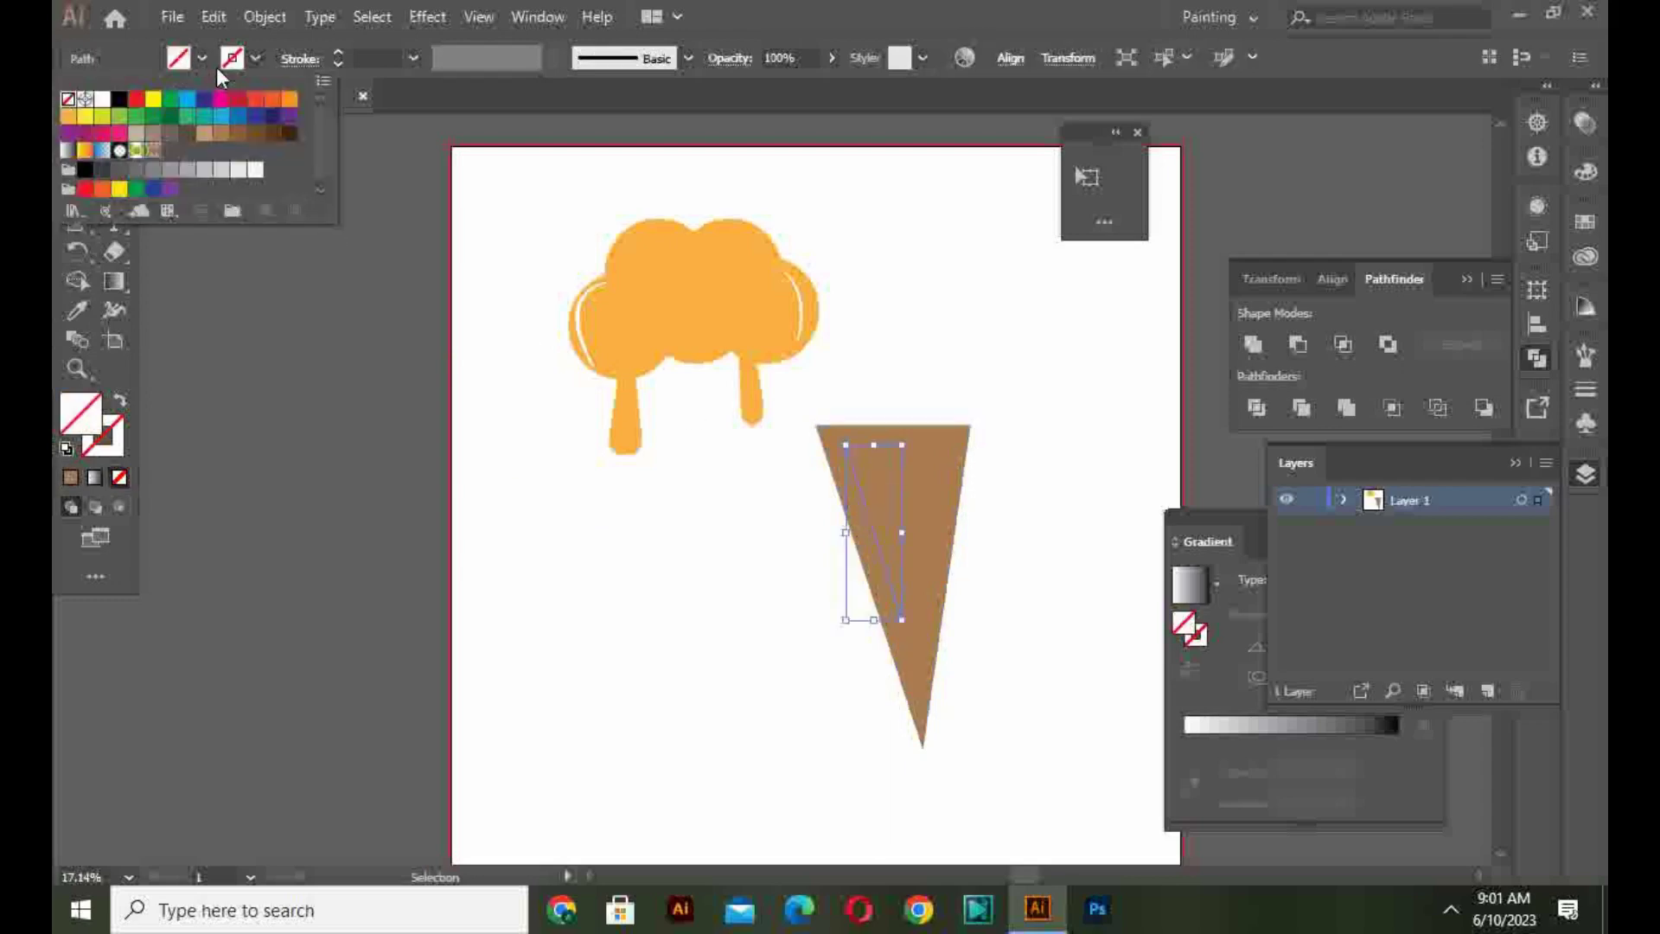
pyautogui.keyDown('shift'); pyautogui.click(102, 96); pyautogui.keyUp('shift')
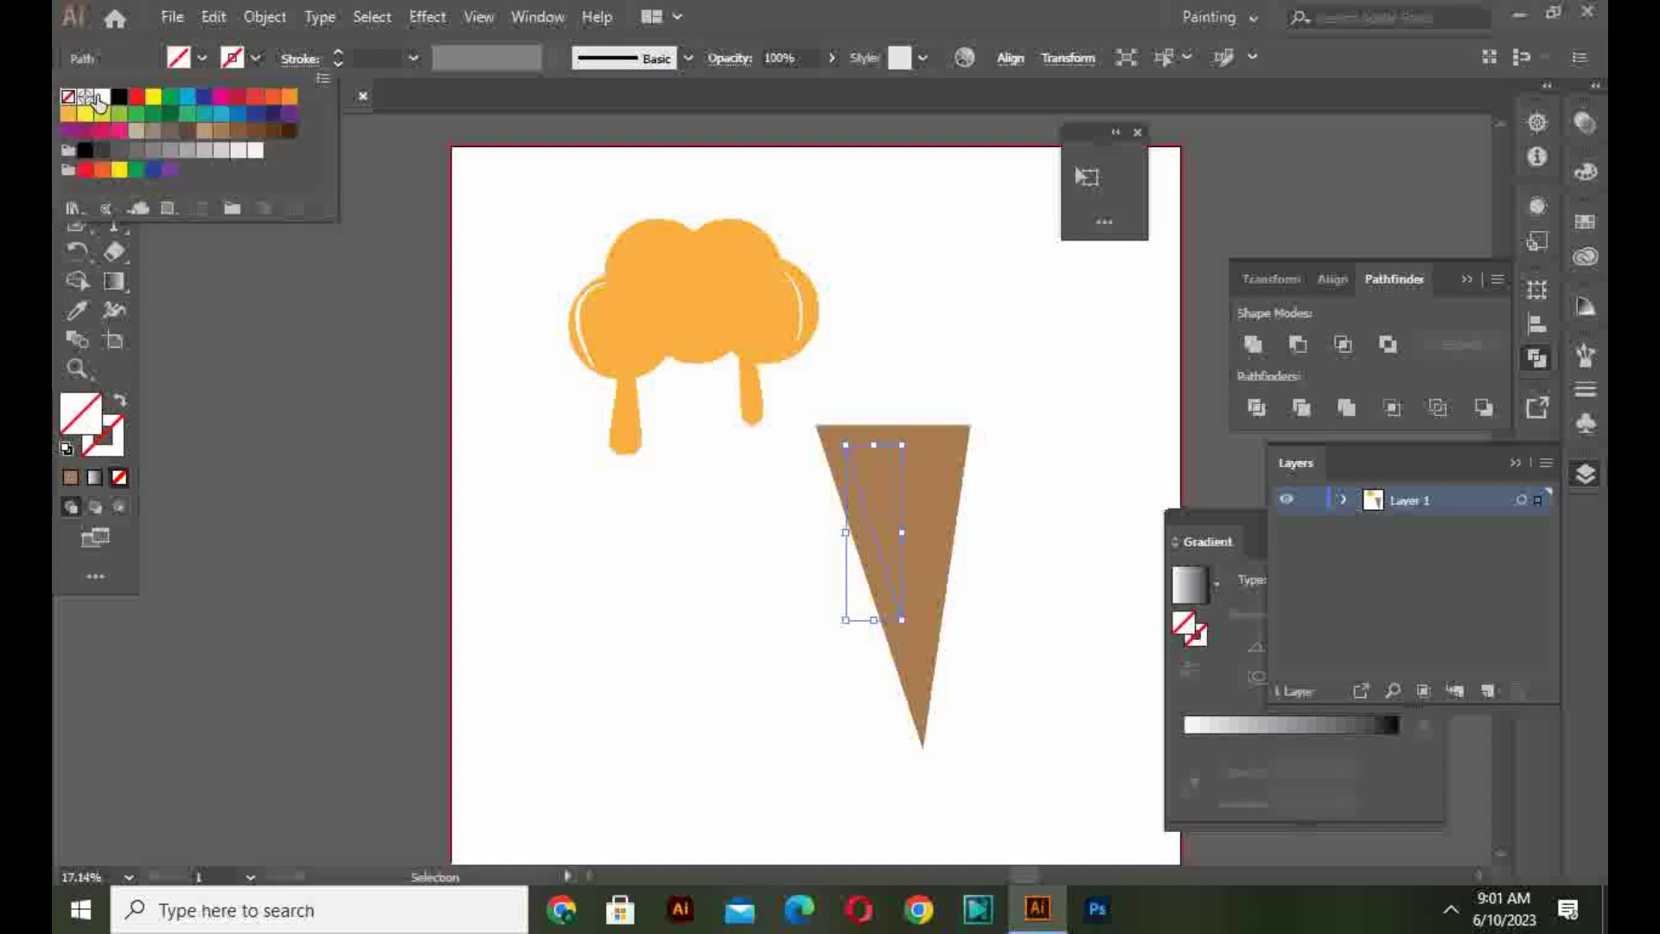
pyautogui.click(418, 61)
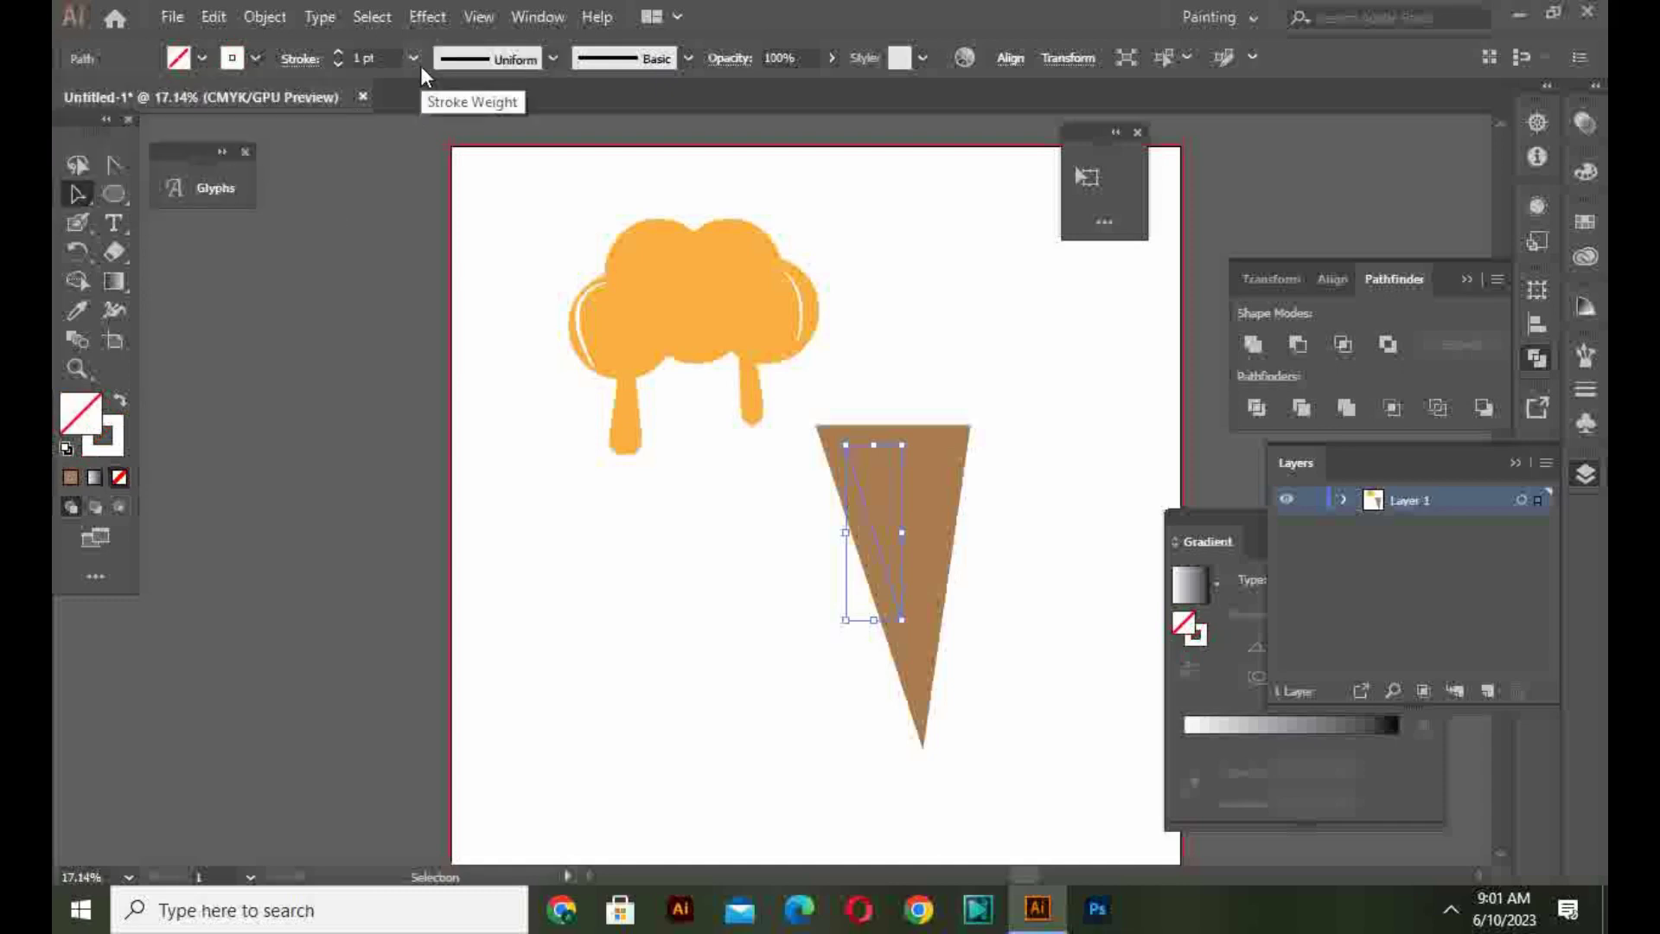
# Step: Give the white slanted line an 8 pt stroke with a width profile tapered at both ends
pyautogui.click(415, 59)
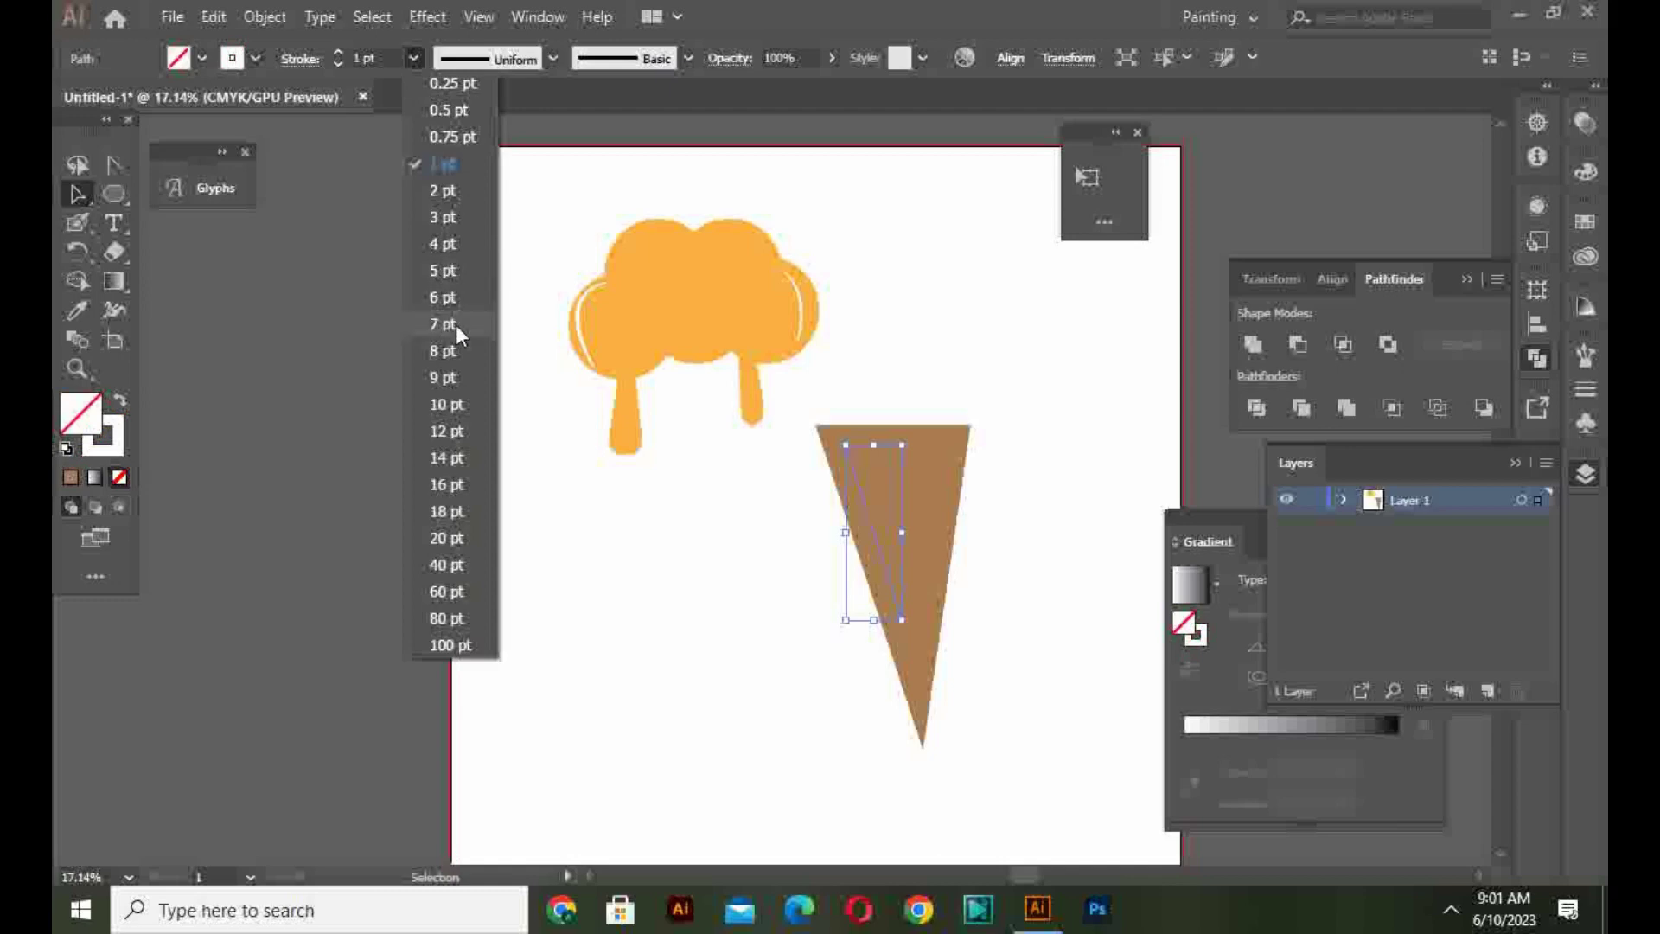
pyautogui.click(463, 353)
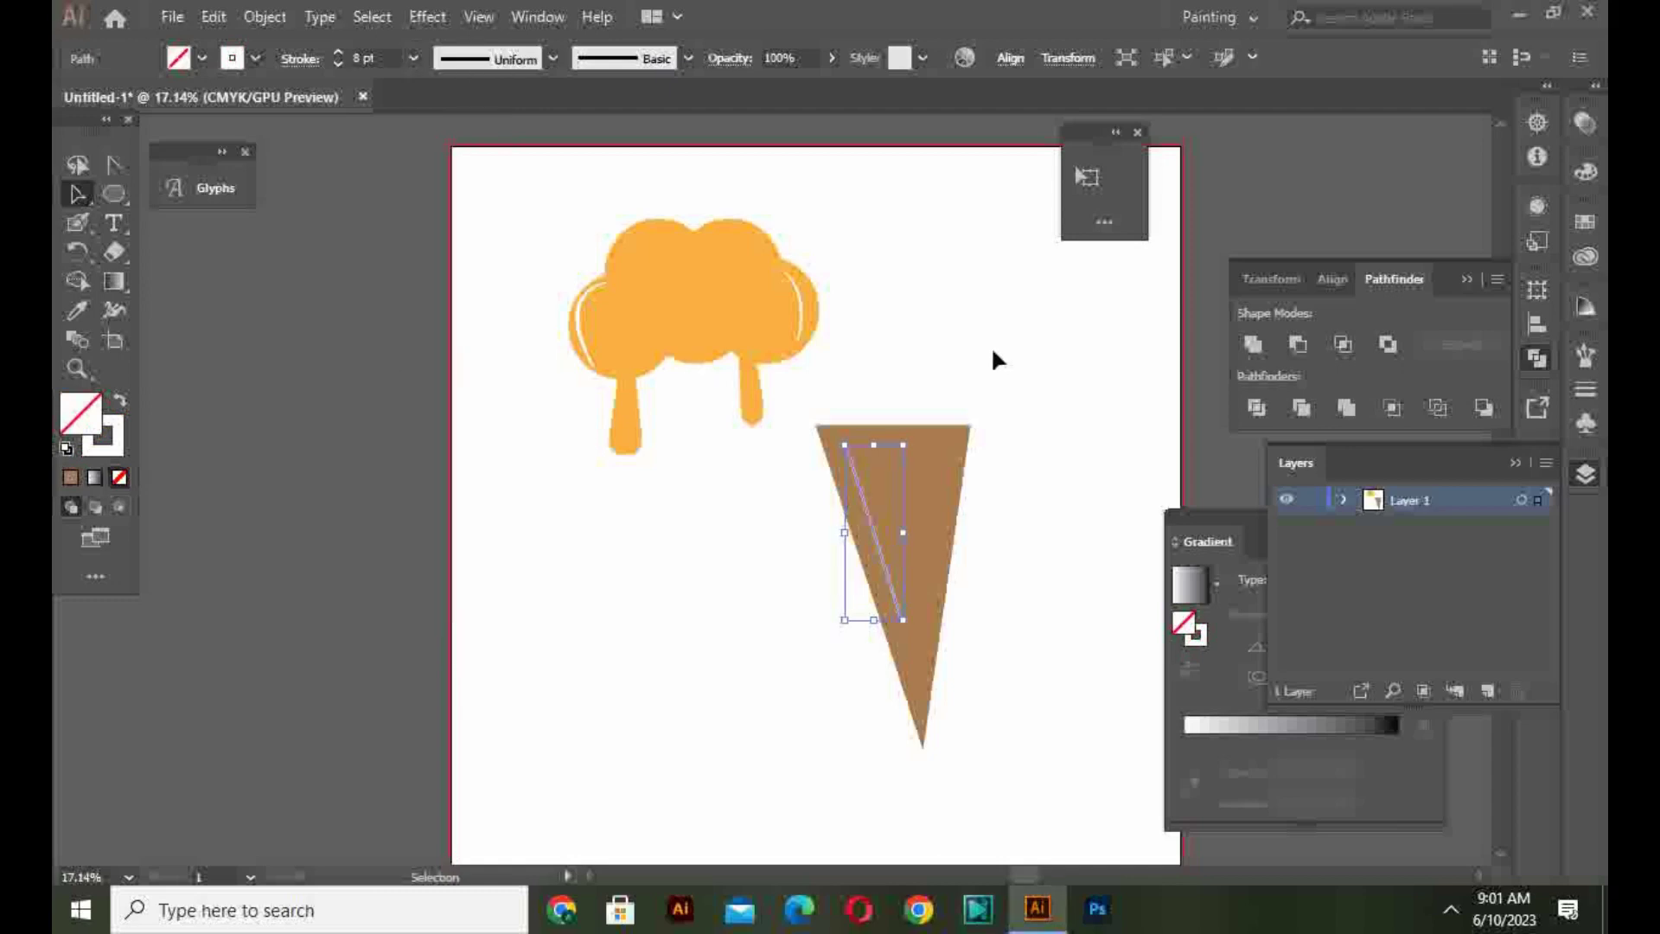
pyautogui.click(530, 58)
pyautogui.click(530, 128)
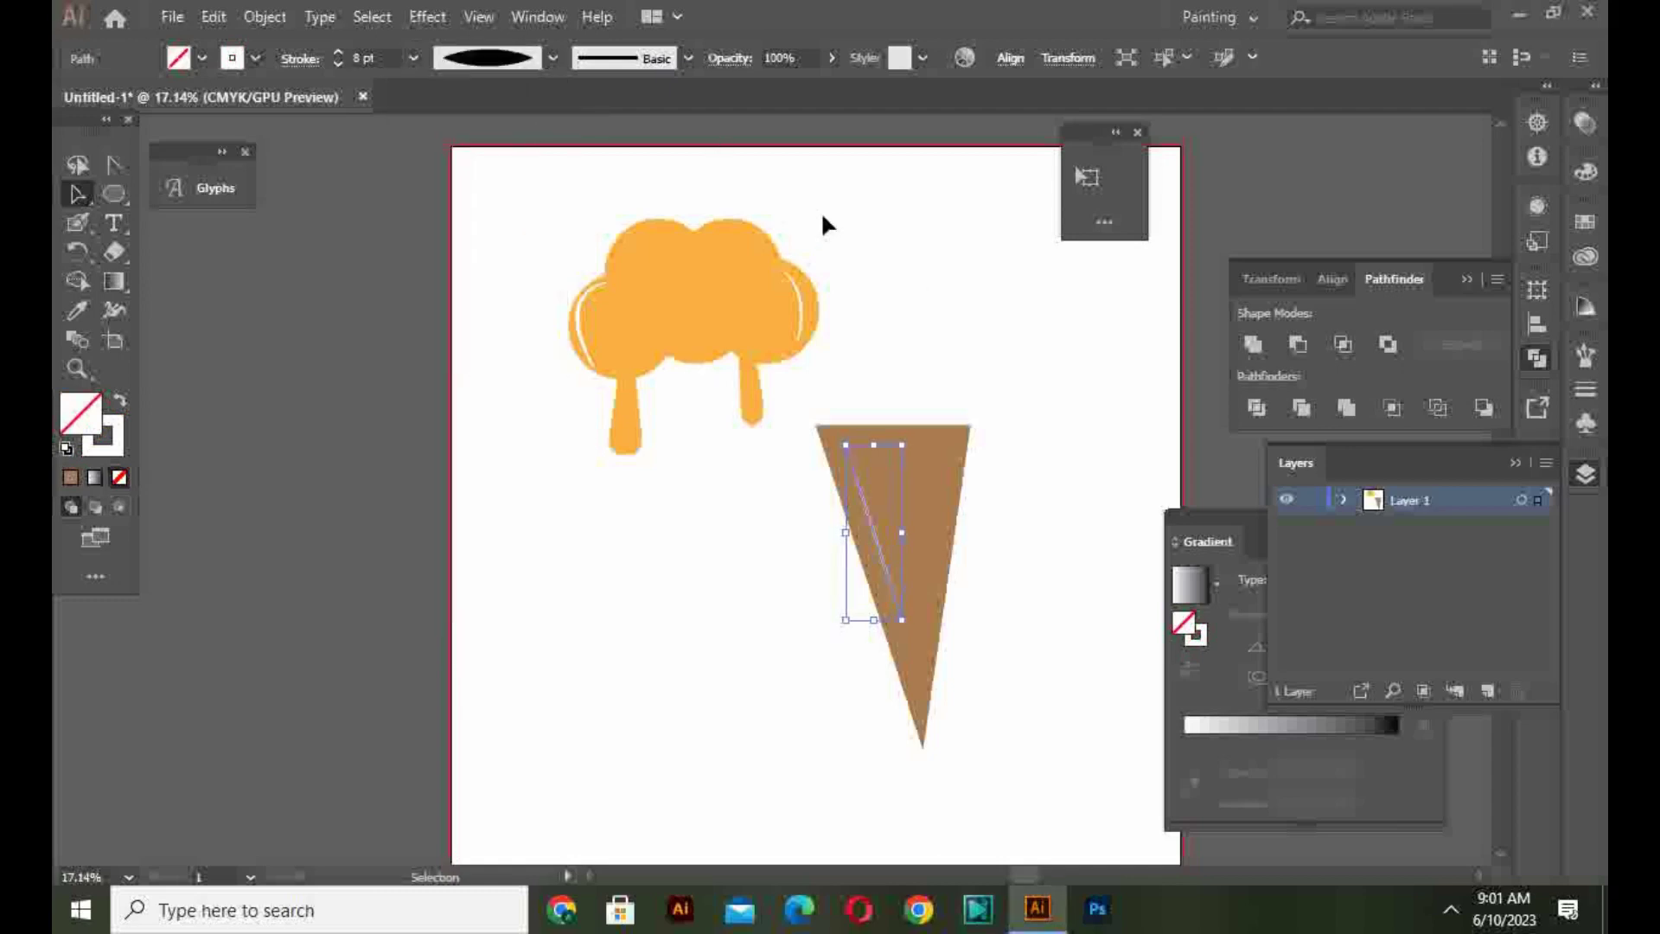
# Step: Duplicate the white slanted line twice toward the cone's right side, and shorten the rightmost copy to stay inside the cone
pyautogui.press('a')
pyautogui.hotkey('ctrl', '+')
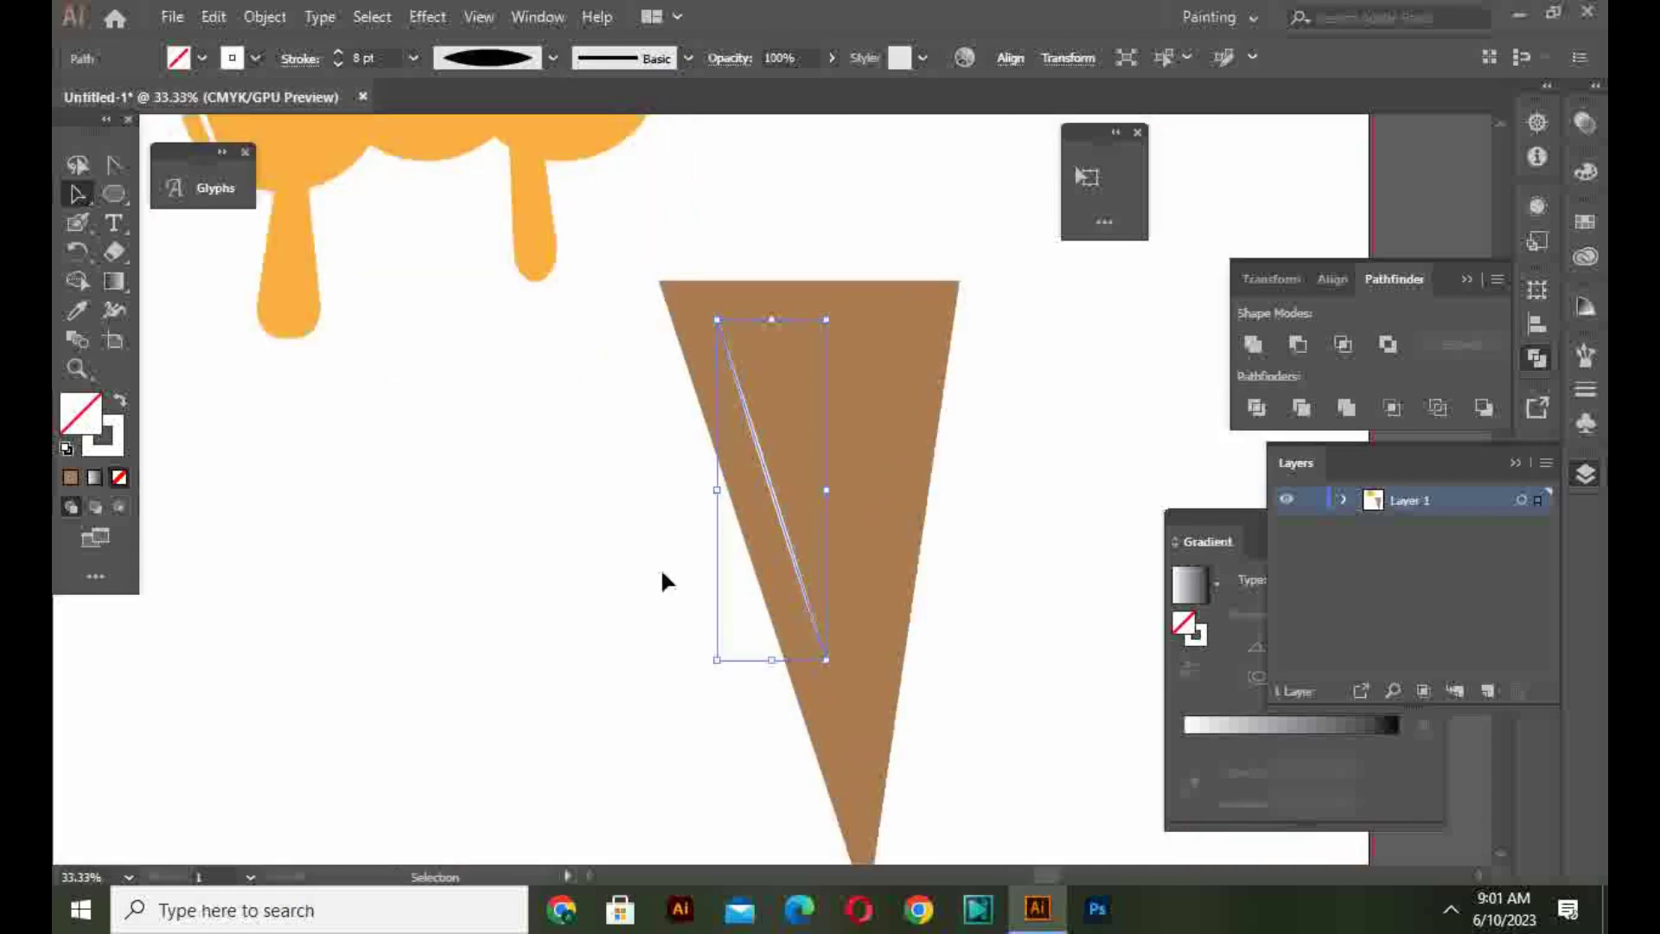
pyautogui.moveTo(772, 490); pyautogui.dragTo(847, 451)
pyautogui.click(946, 534)
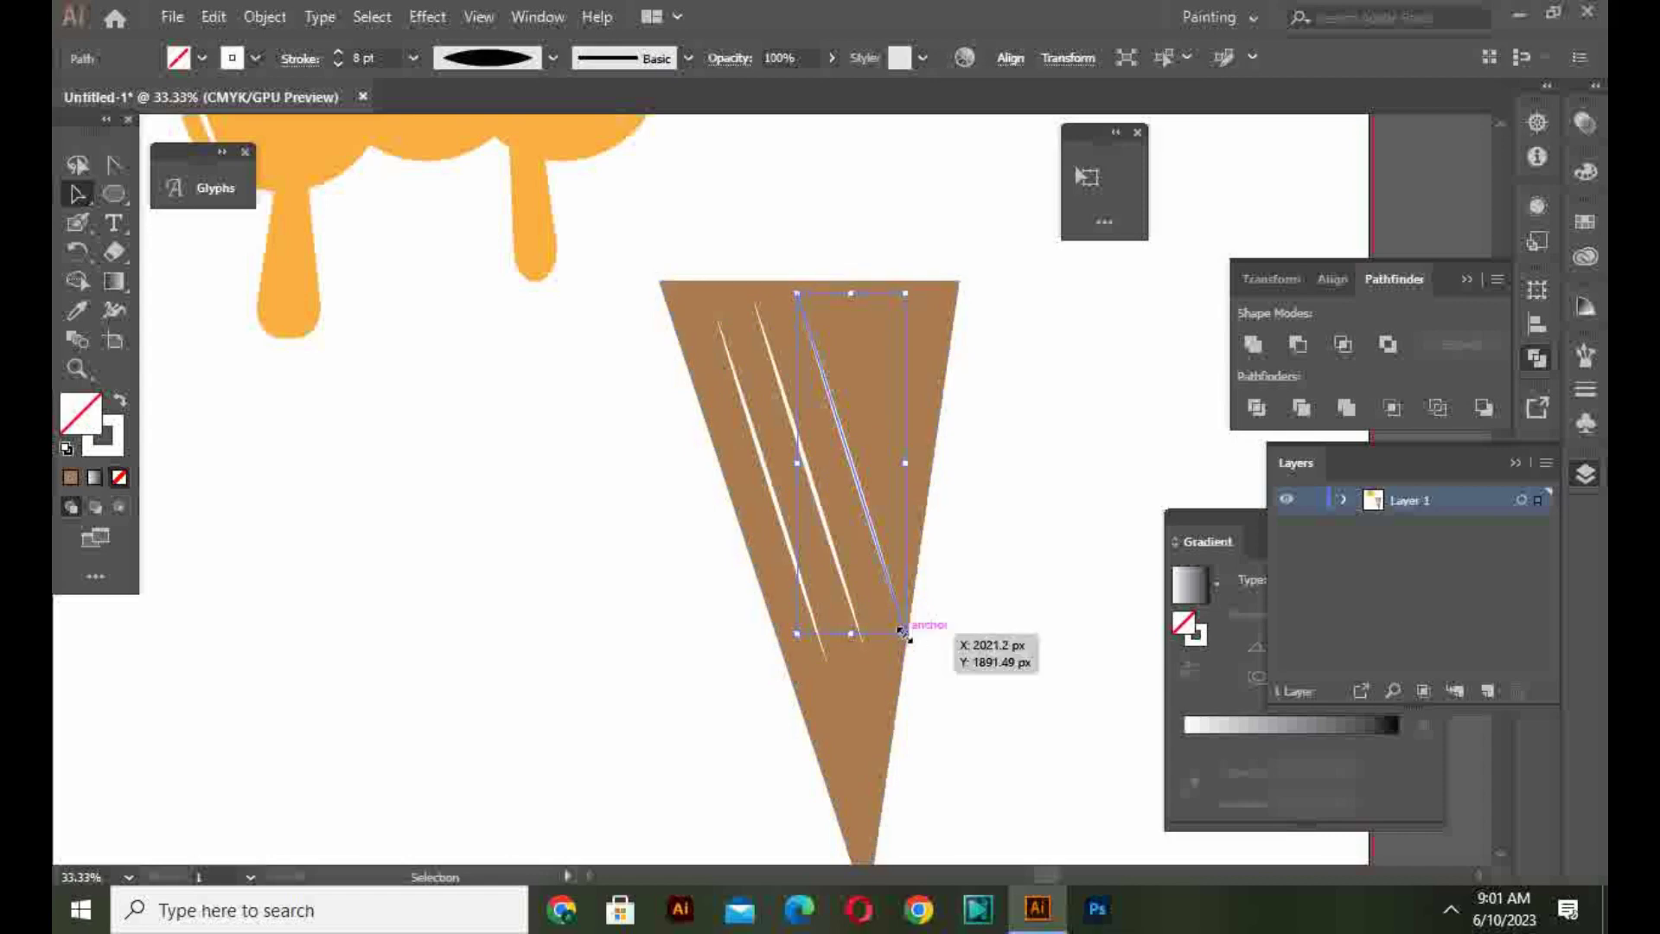
pyautogui.moveTo(903, 632); pyautogui.dragTo(888, 594)
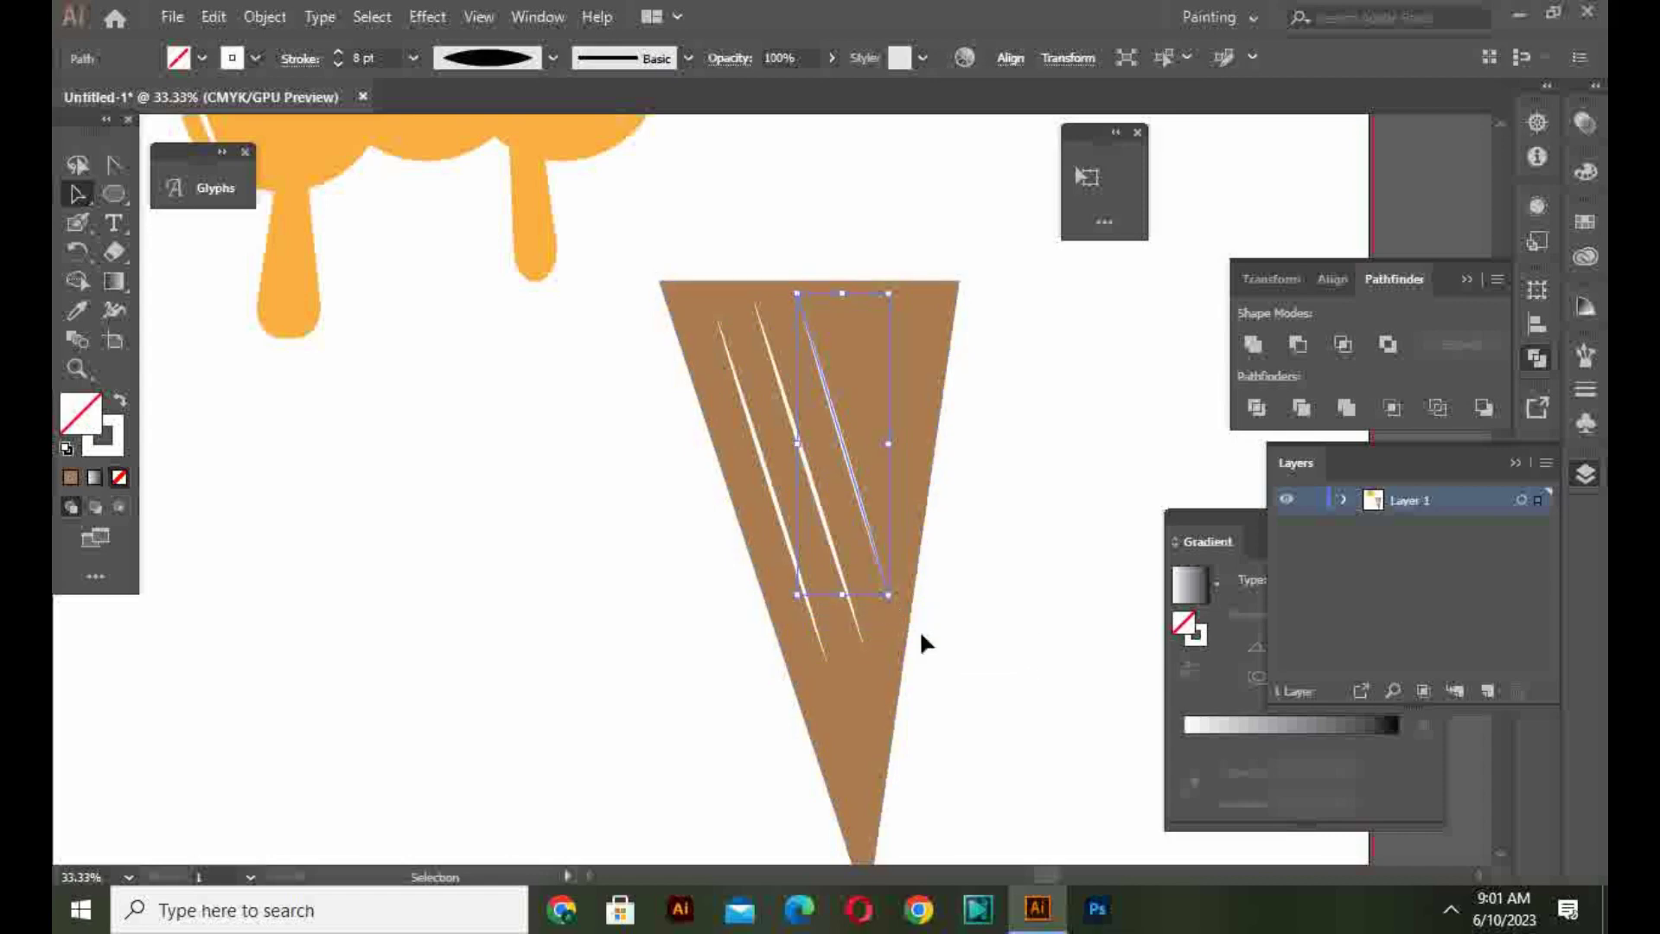
pyautogui.click(996, 643)
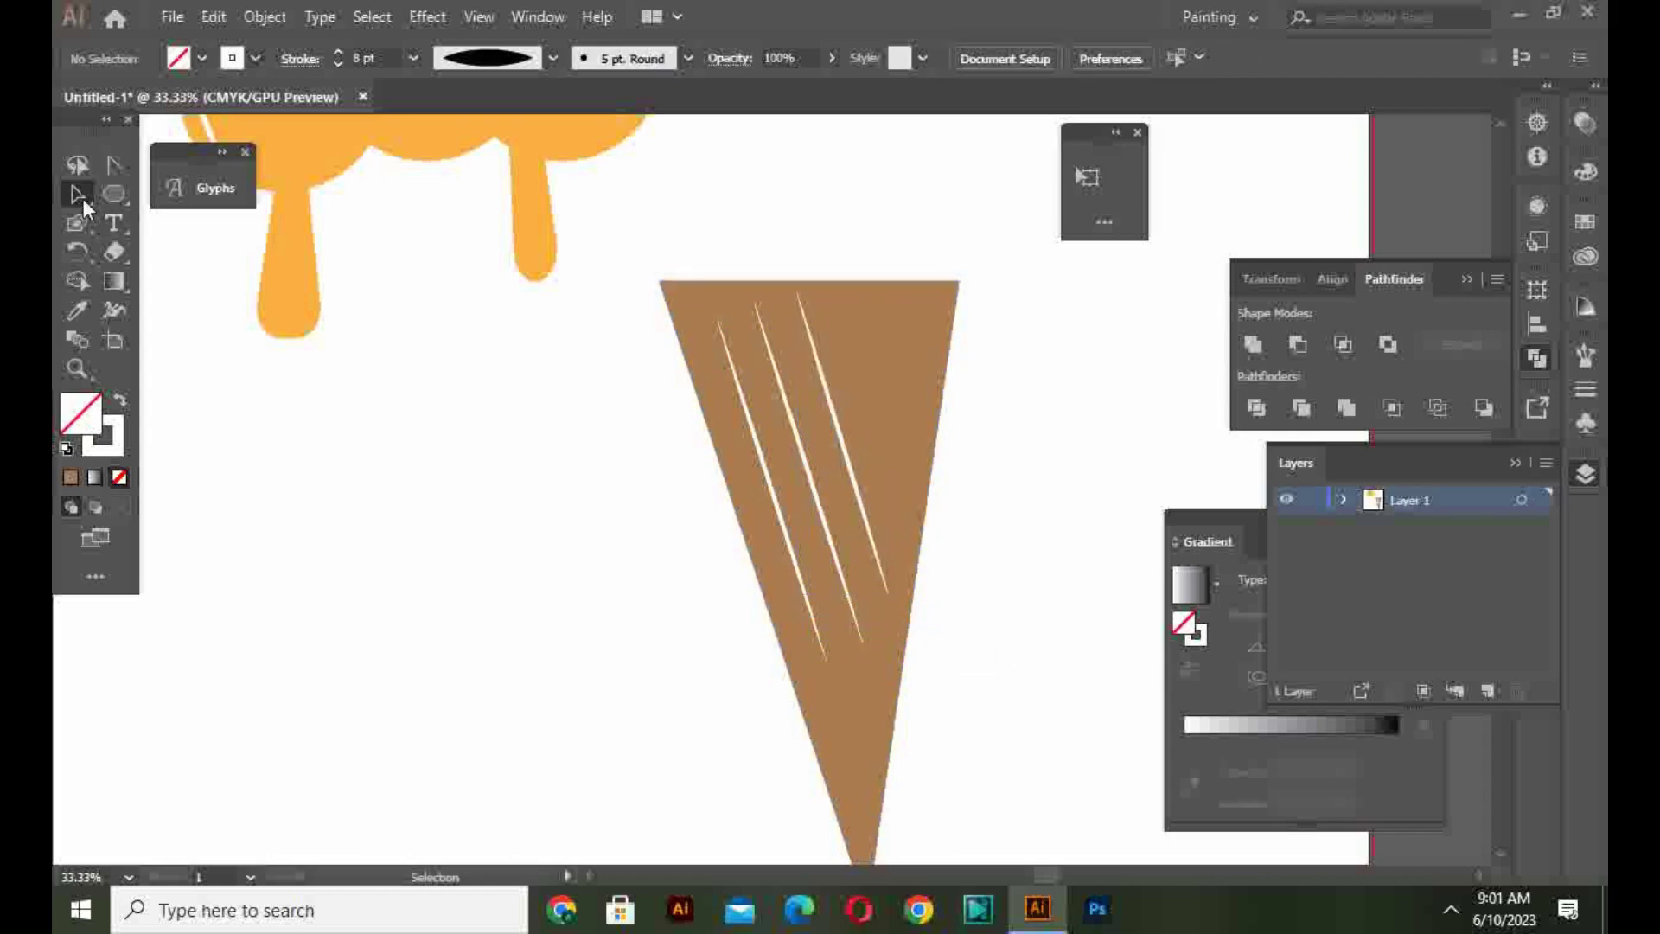
# Step: Draw a rising diagonal line about 339 px long across the three white lines near the cone's top with the Pen tool
pyautogui.moveTo(83, 199); pyautogui.dragTo(143, 345)
pyautogui.moveTo(716, 413); pyautogui.dragTo(840, 316)
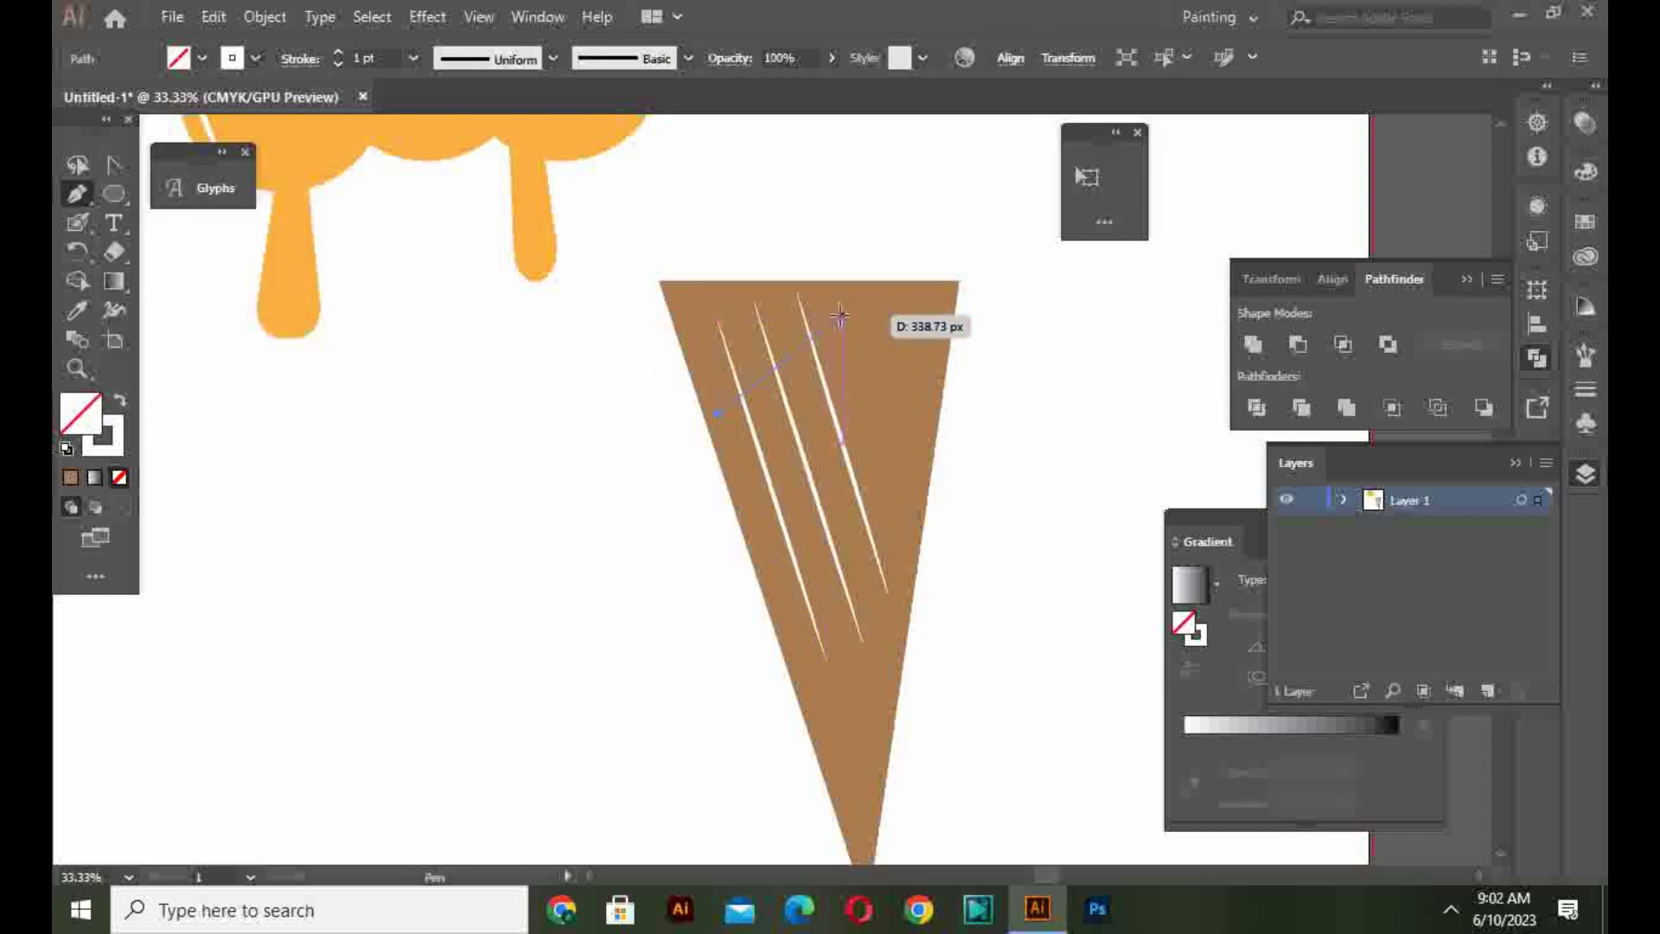
pyautogui.click(840, 315)
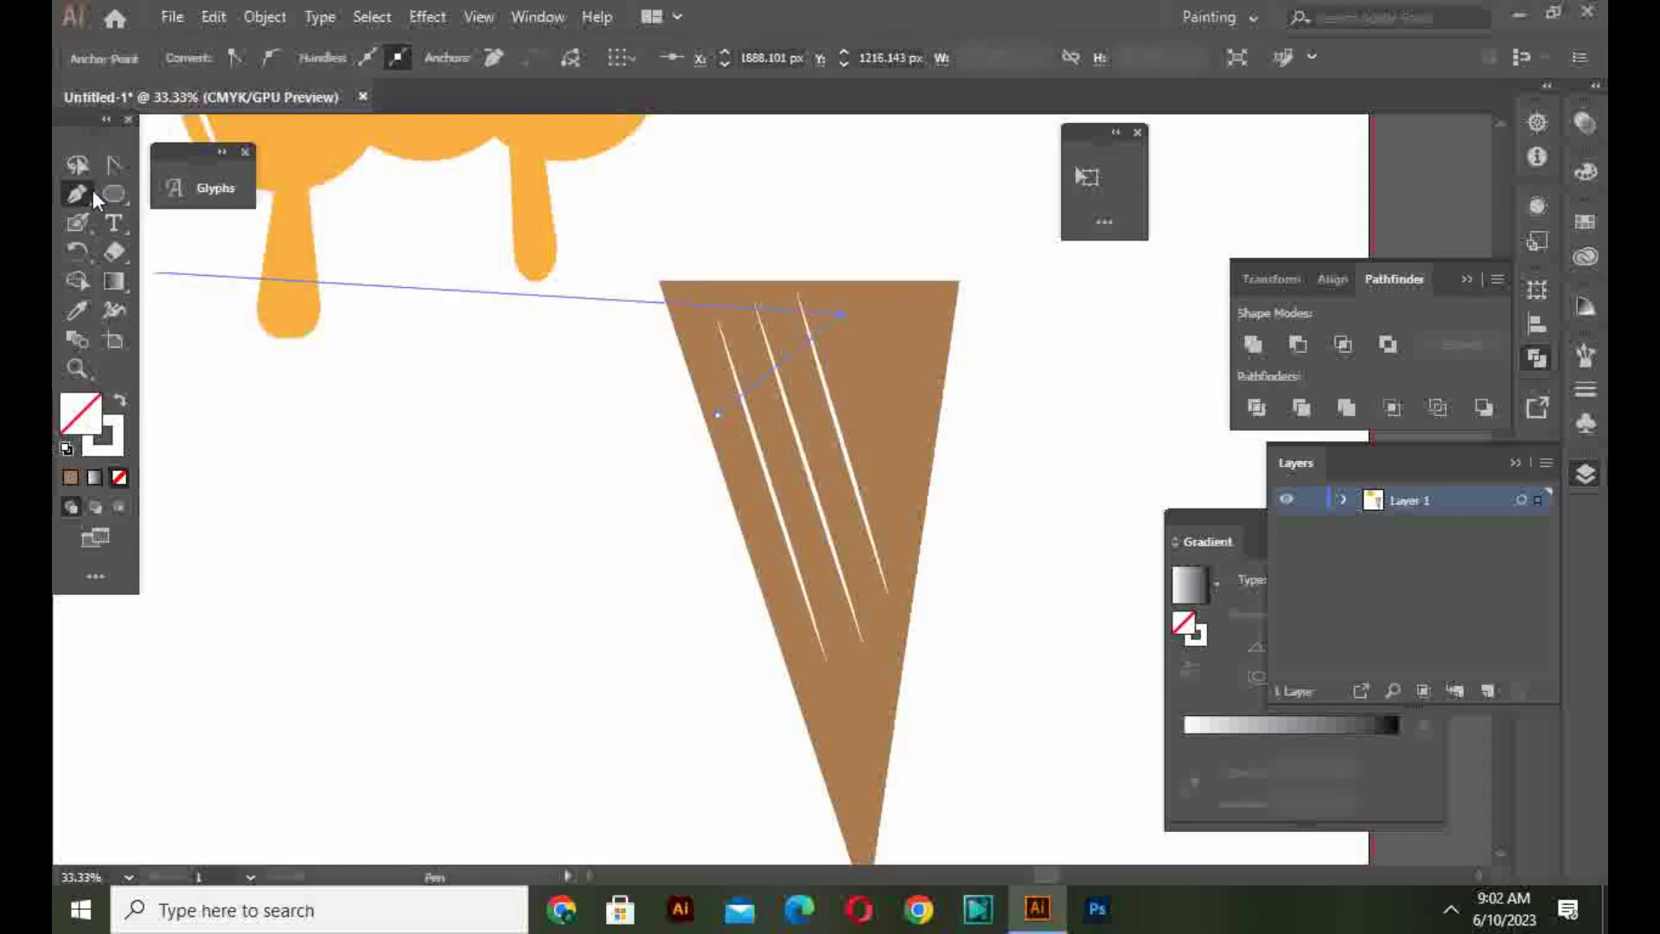
pyautogui.moveTo(91, 190); pyautogui.dragTo(164, 316)
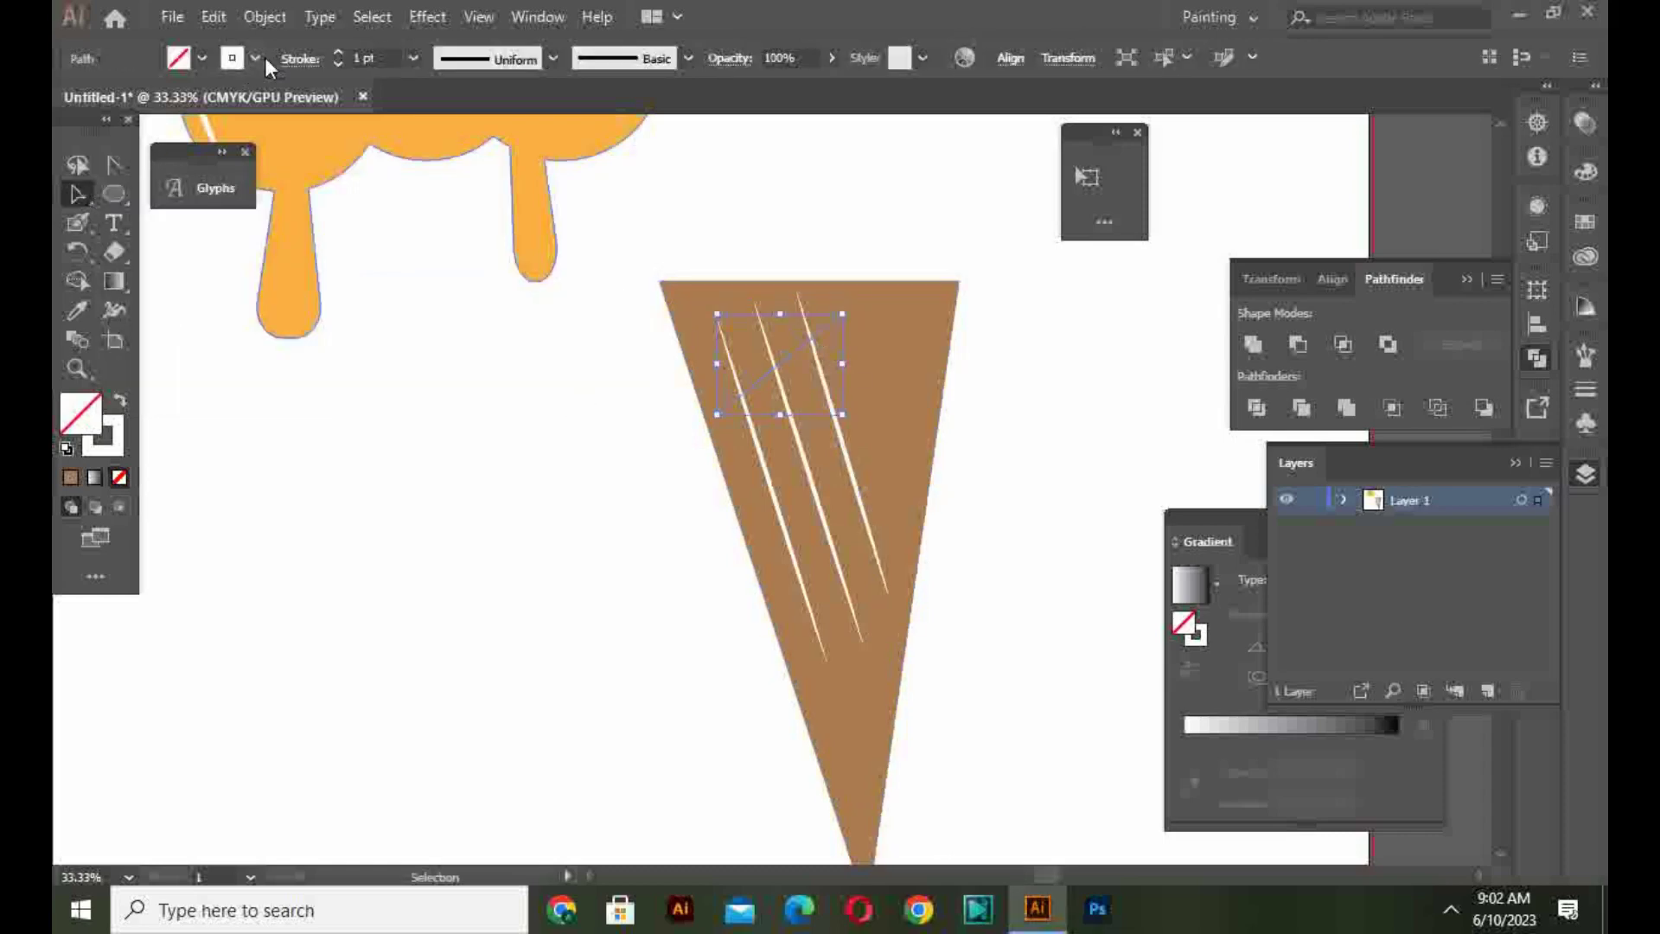
# Step: Set the crossing line to an 8 pt stroke with a width profile tapered at both ends
pyautogui.click(413, 57)
pyautogui.click(415, 323)
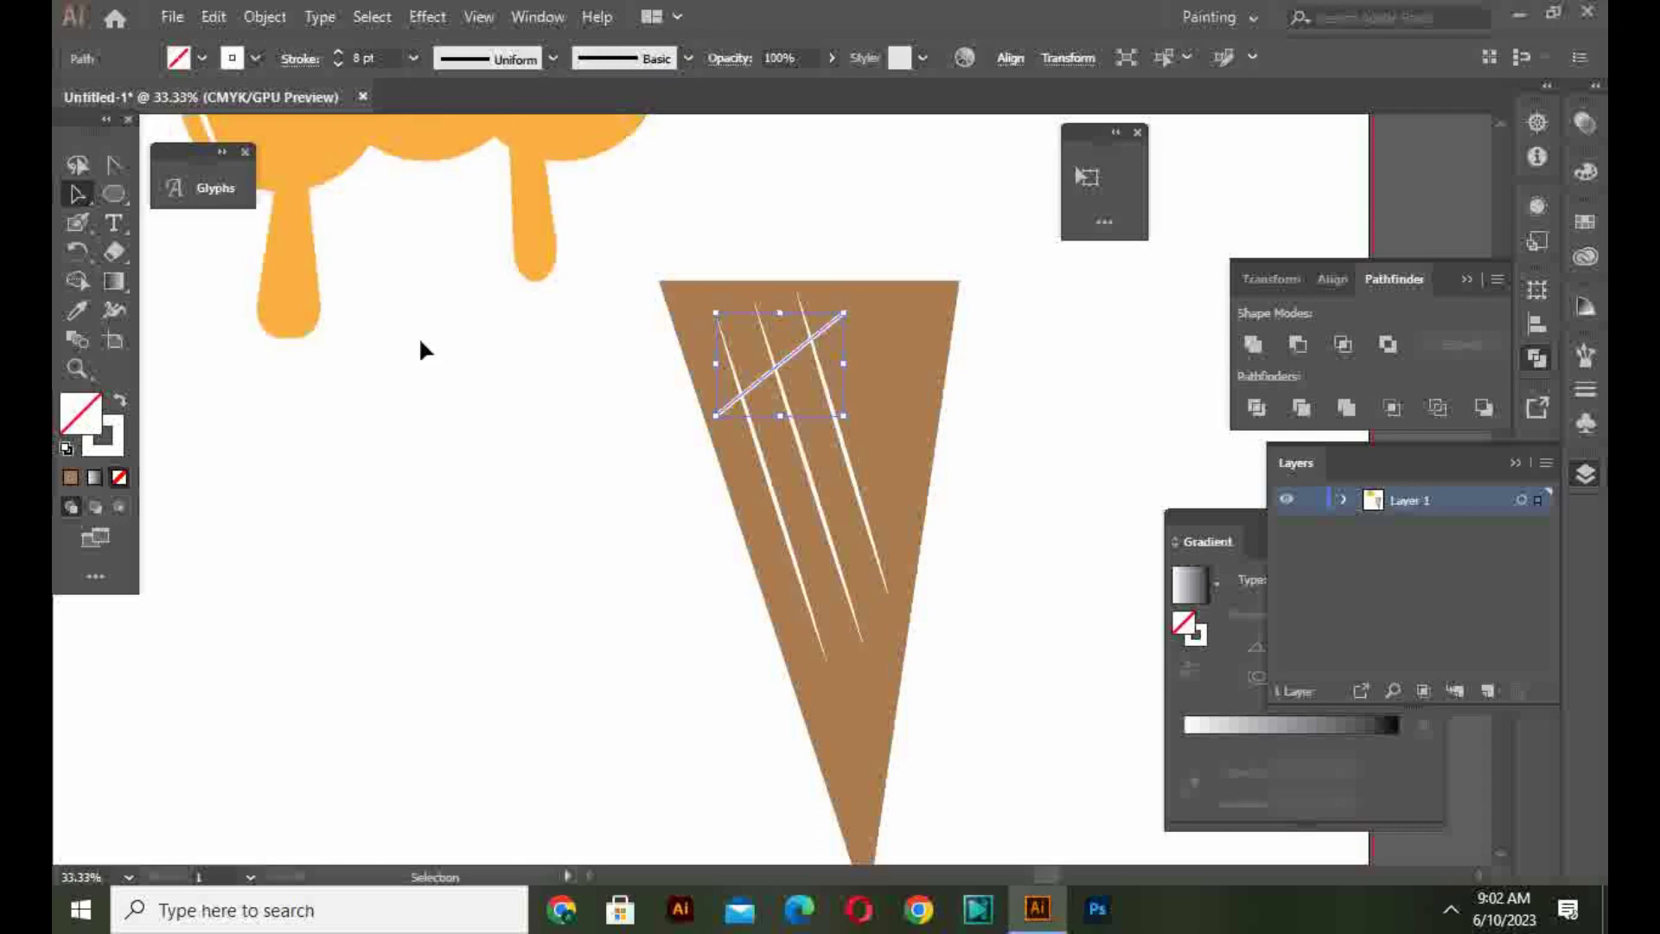
pyautogui.click(506, 67)
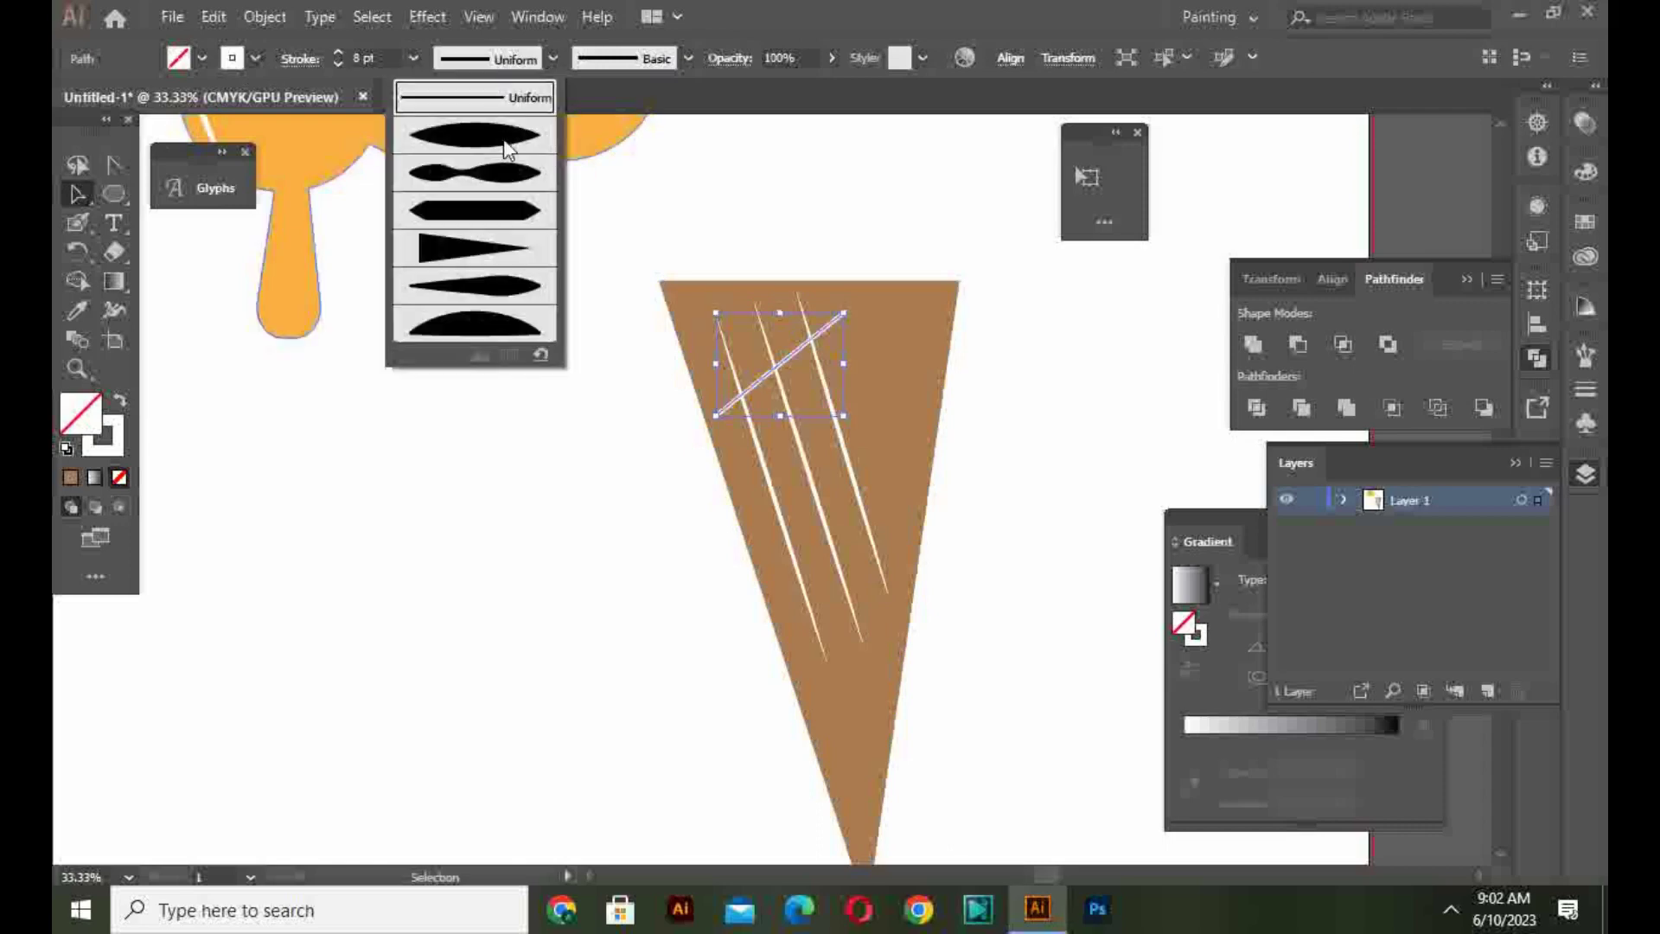
pyautogui.click(507, 149)
# Step: Duplicate the crossing line three times down the cone at equal spacing to form a waffle grid
pyautogui.moveTo(820, 371); pyautogui.dragTo(834, 421)
pyautogui.hotkey('ctrl', 'd')
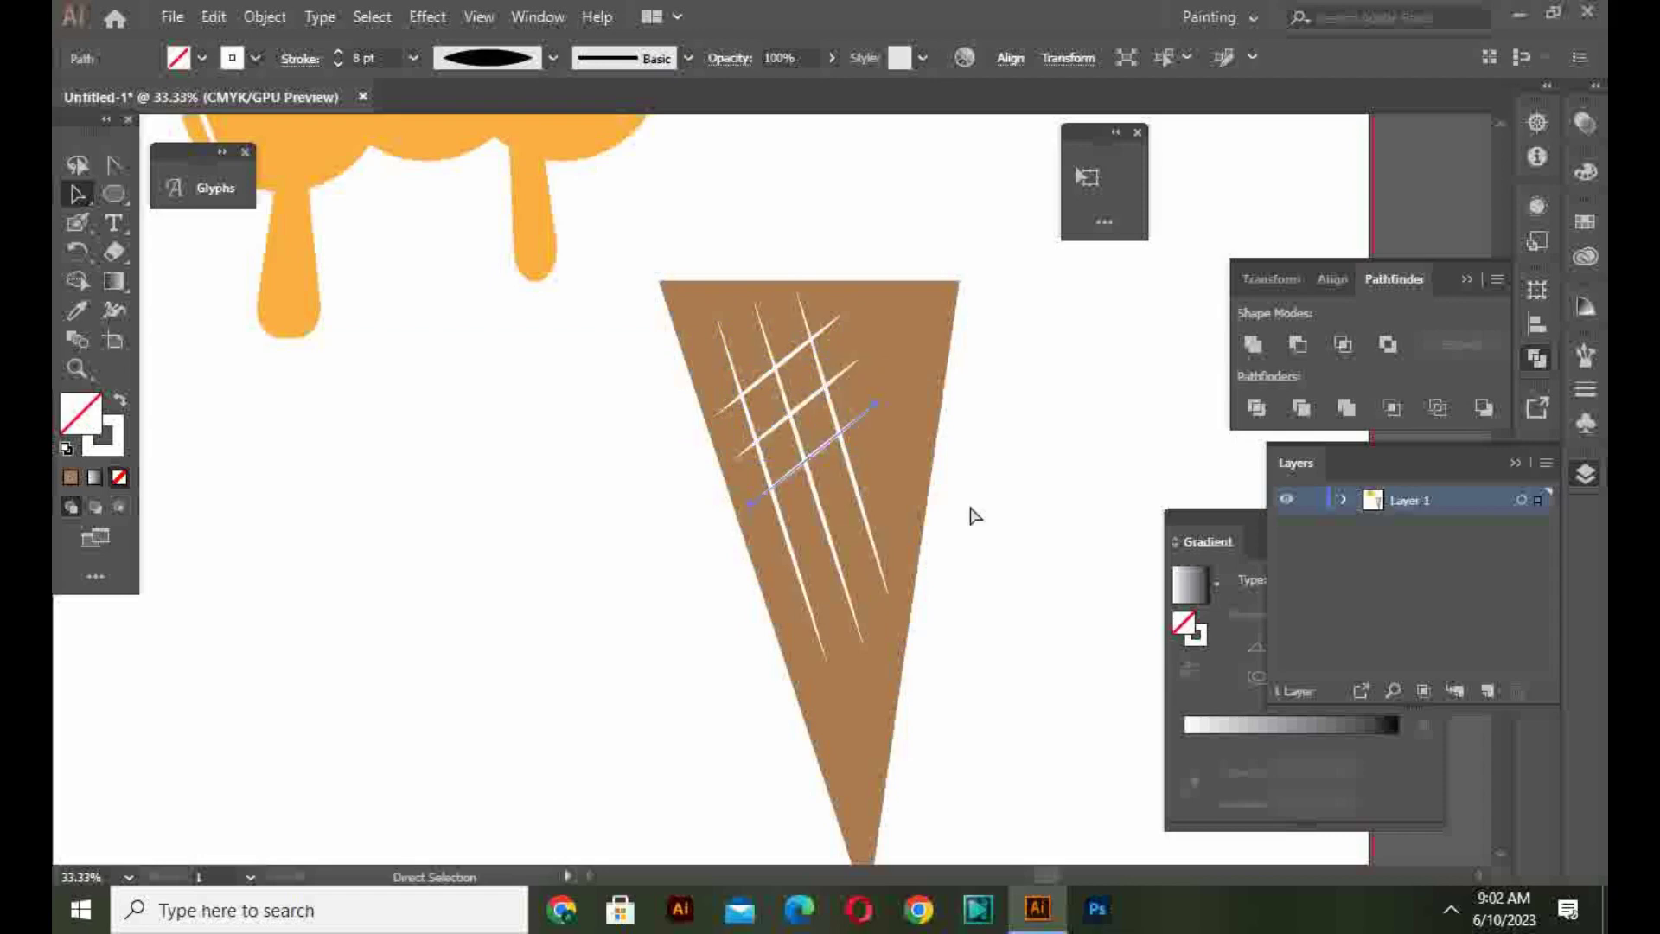
pyautogui.hotkey('ctrl', 'd')
pyautogui.click(974, 517)
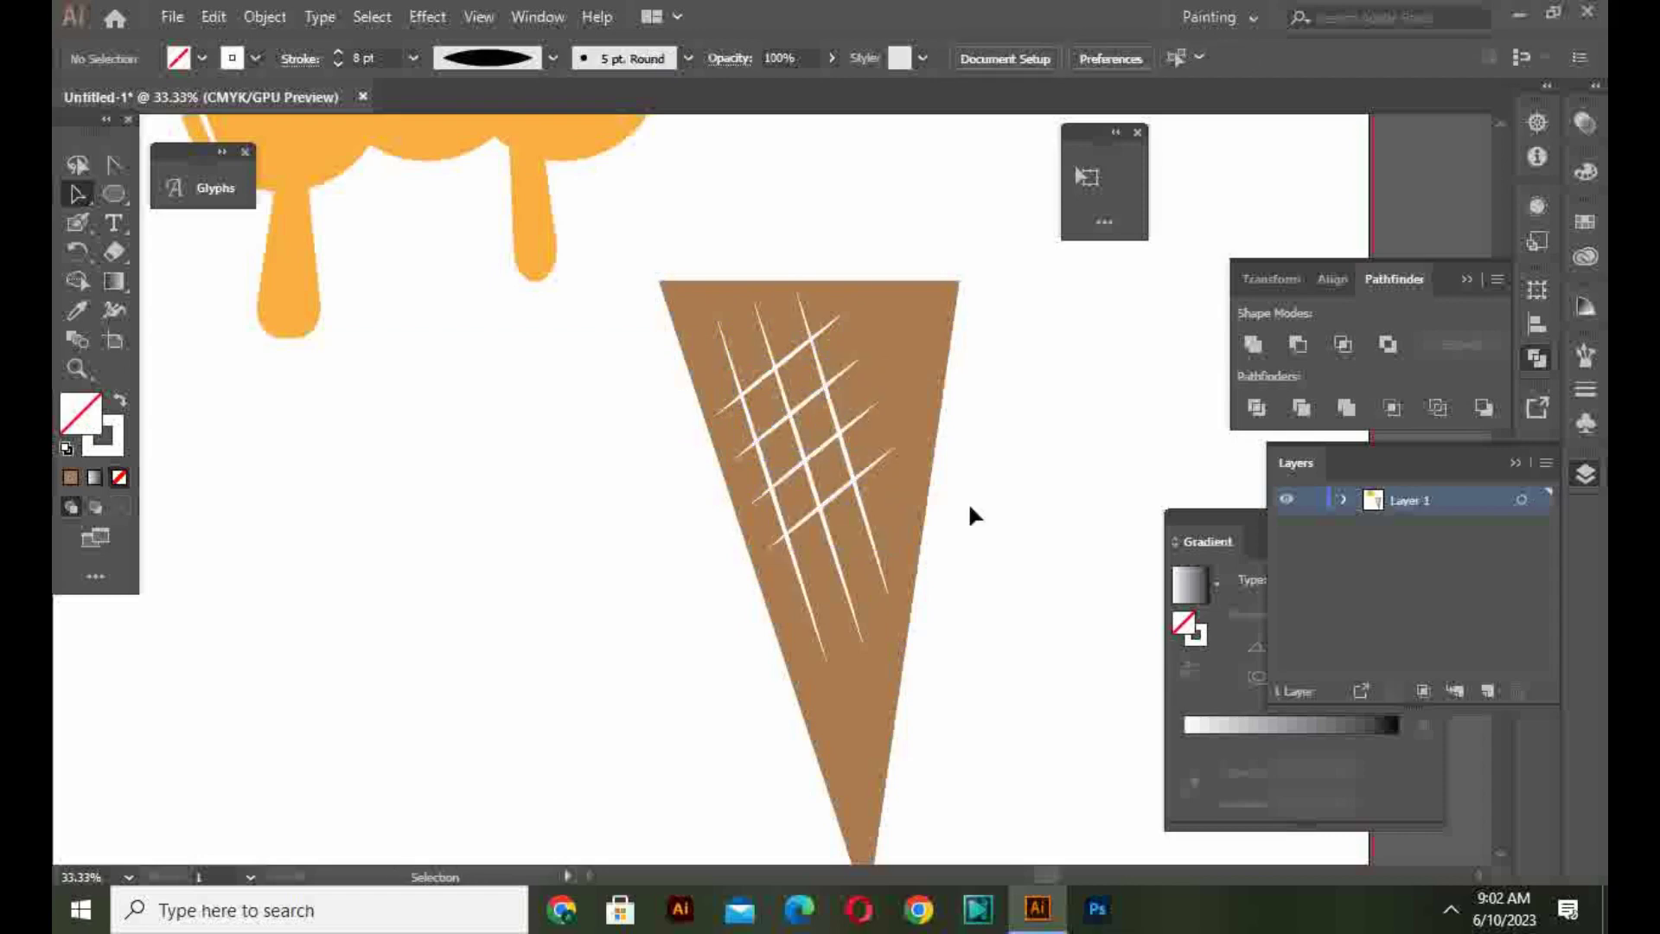
# Step: Group the brown cone with all its white waffle lines
pyautogui.moveTo(608, 251); pyautogui.dragTo(980, 783)
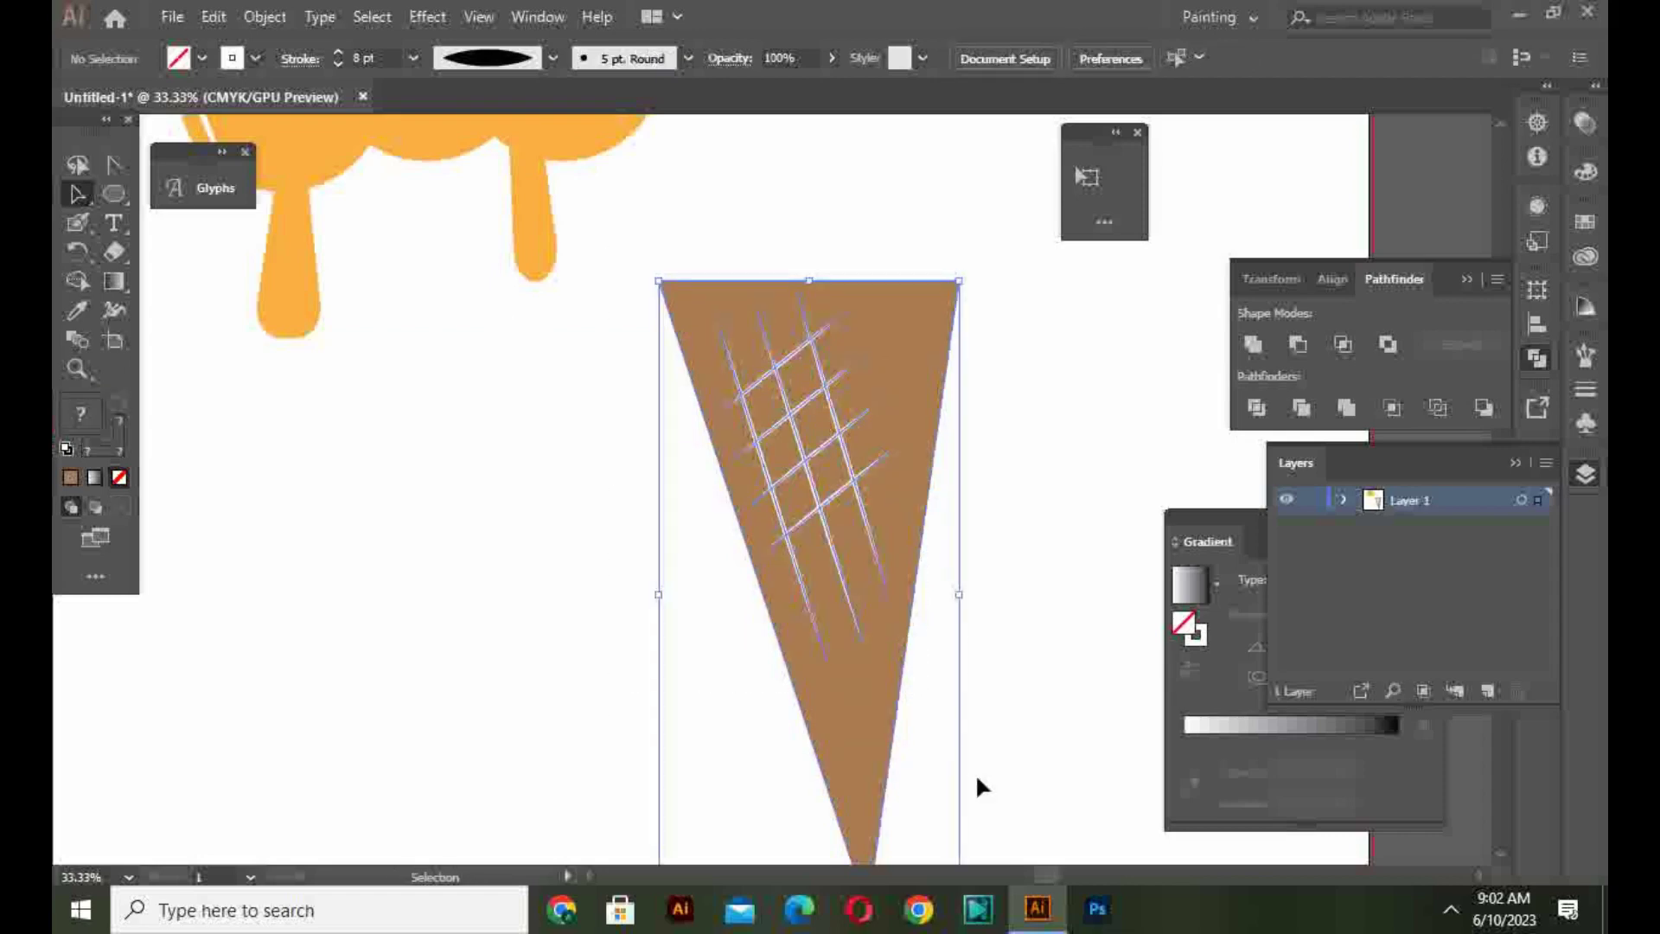
pyautogui.rightClick(978, 778)
pyautogui.click(1056, 446)
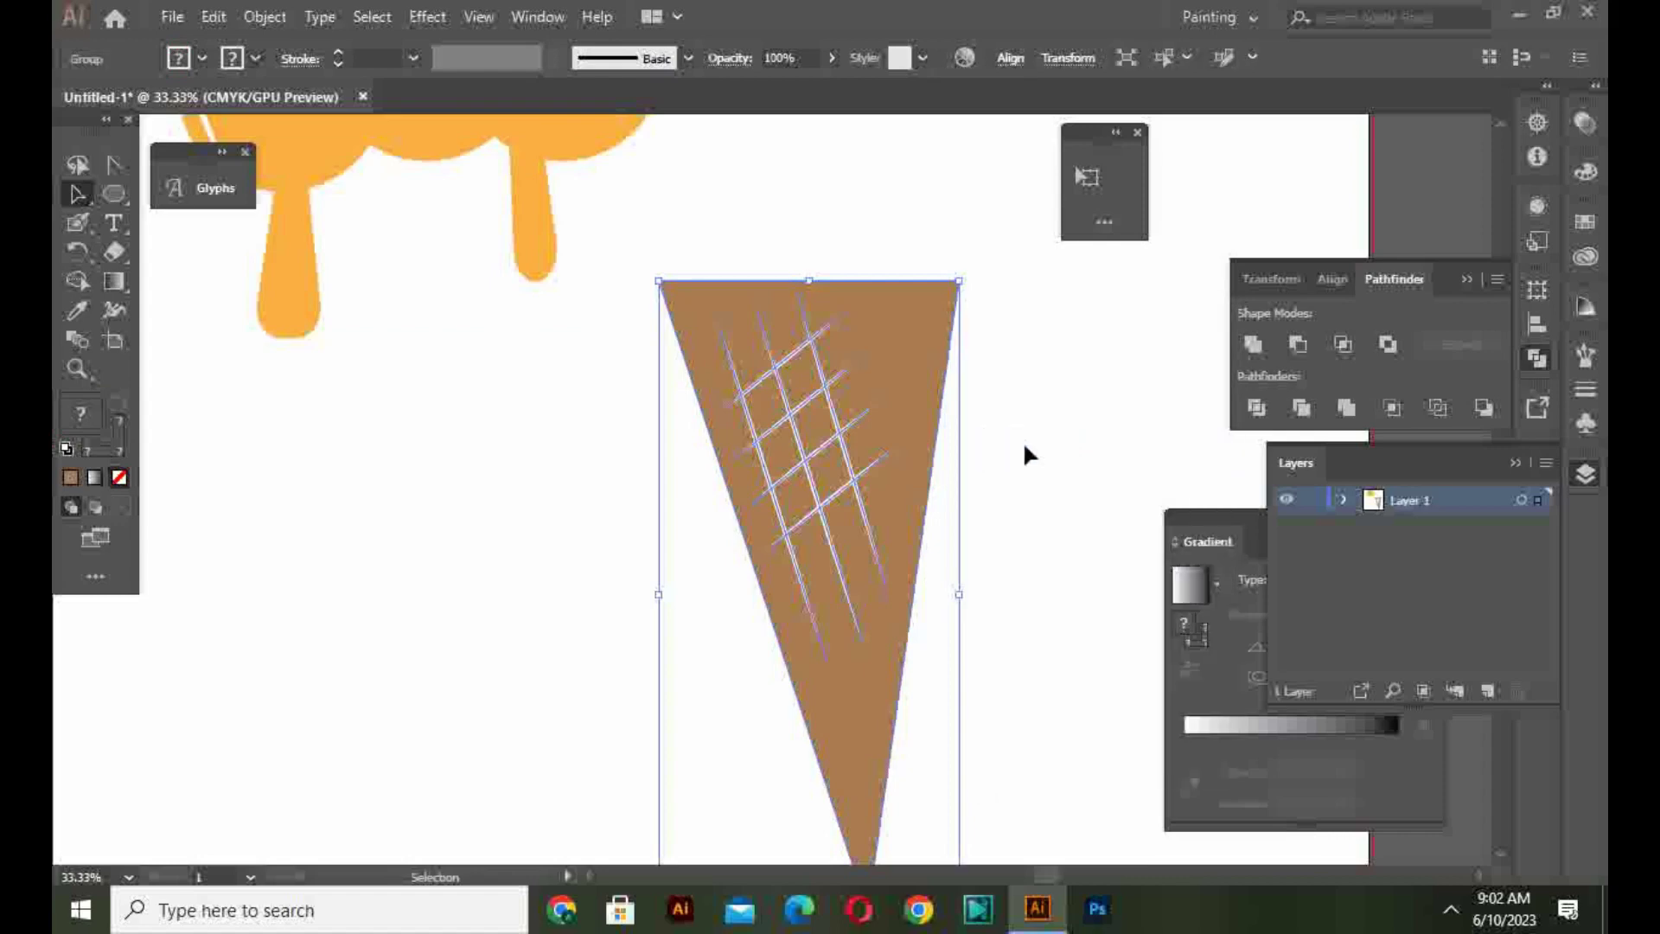
pyautogui.press('a')
pyautogui.scroll(1, 1029, 454)
pyautogui.scroll(-2, 1021, 454)
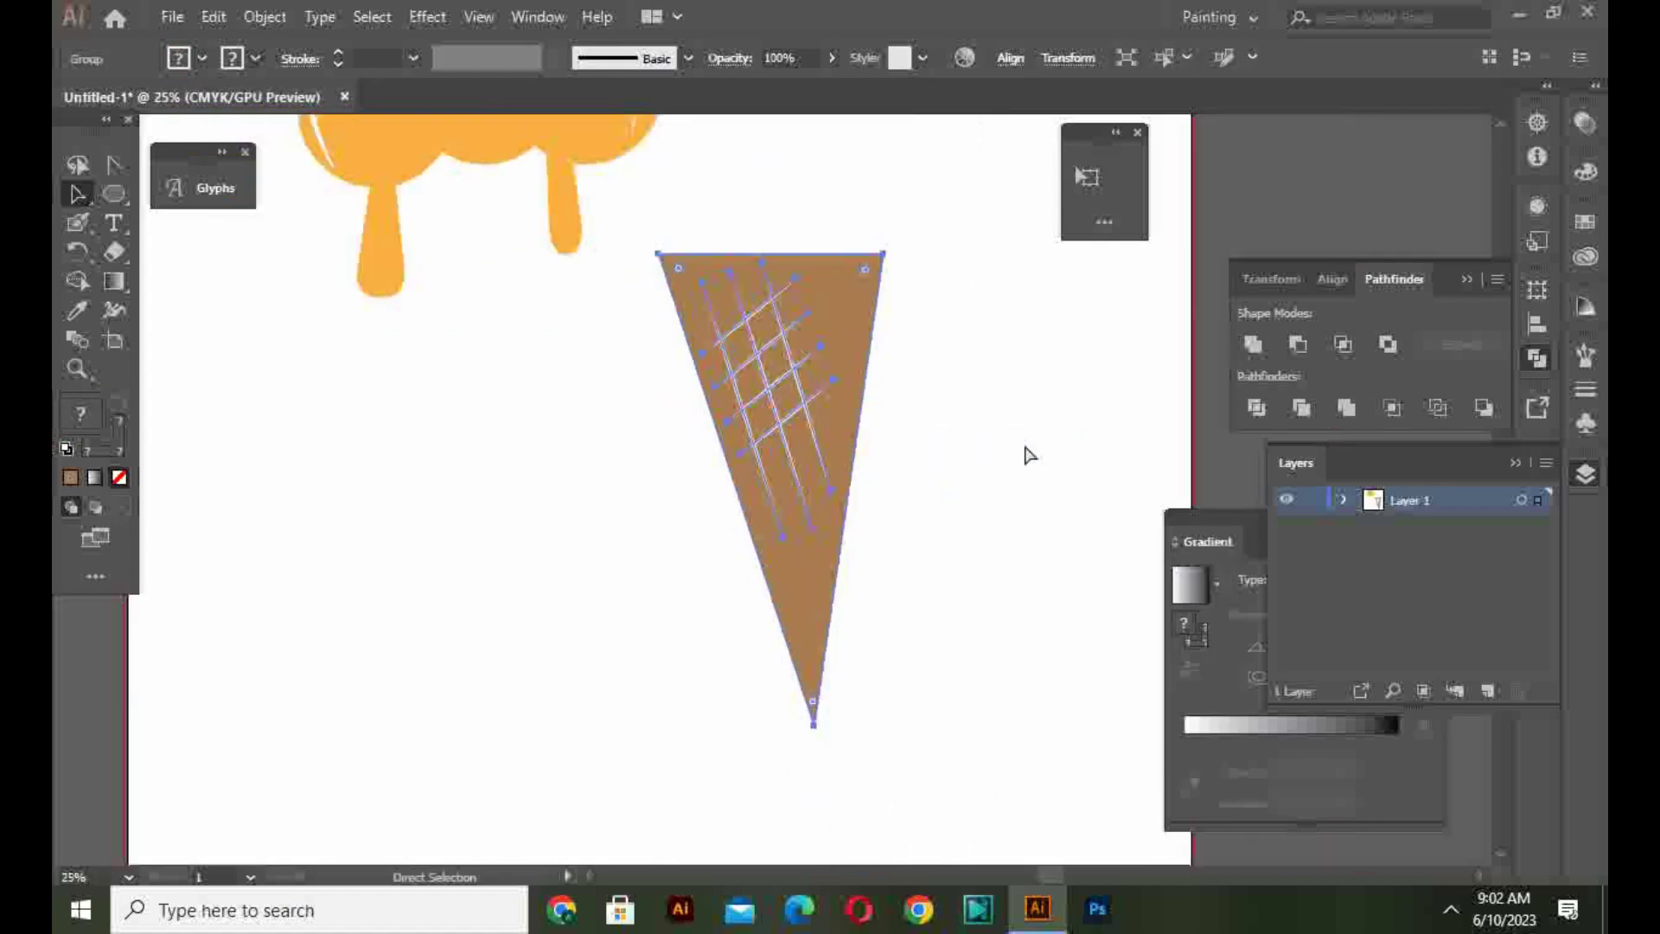
pyautogui.press('v')
pyautogui.scroll(-1, 977, 443)
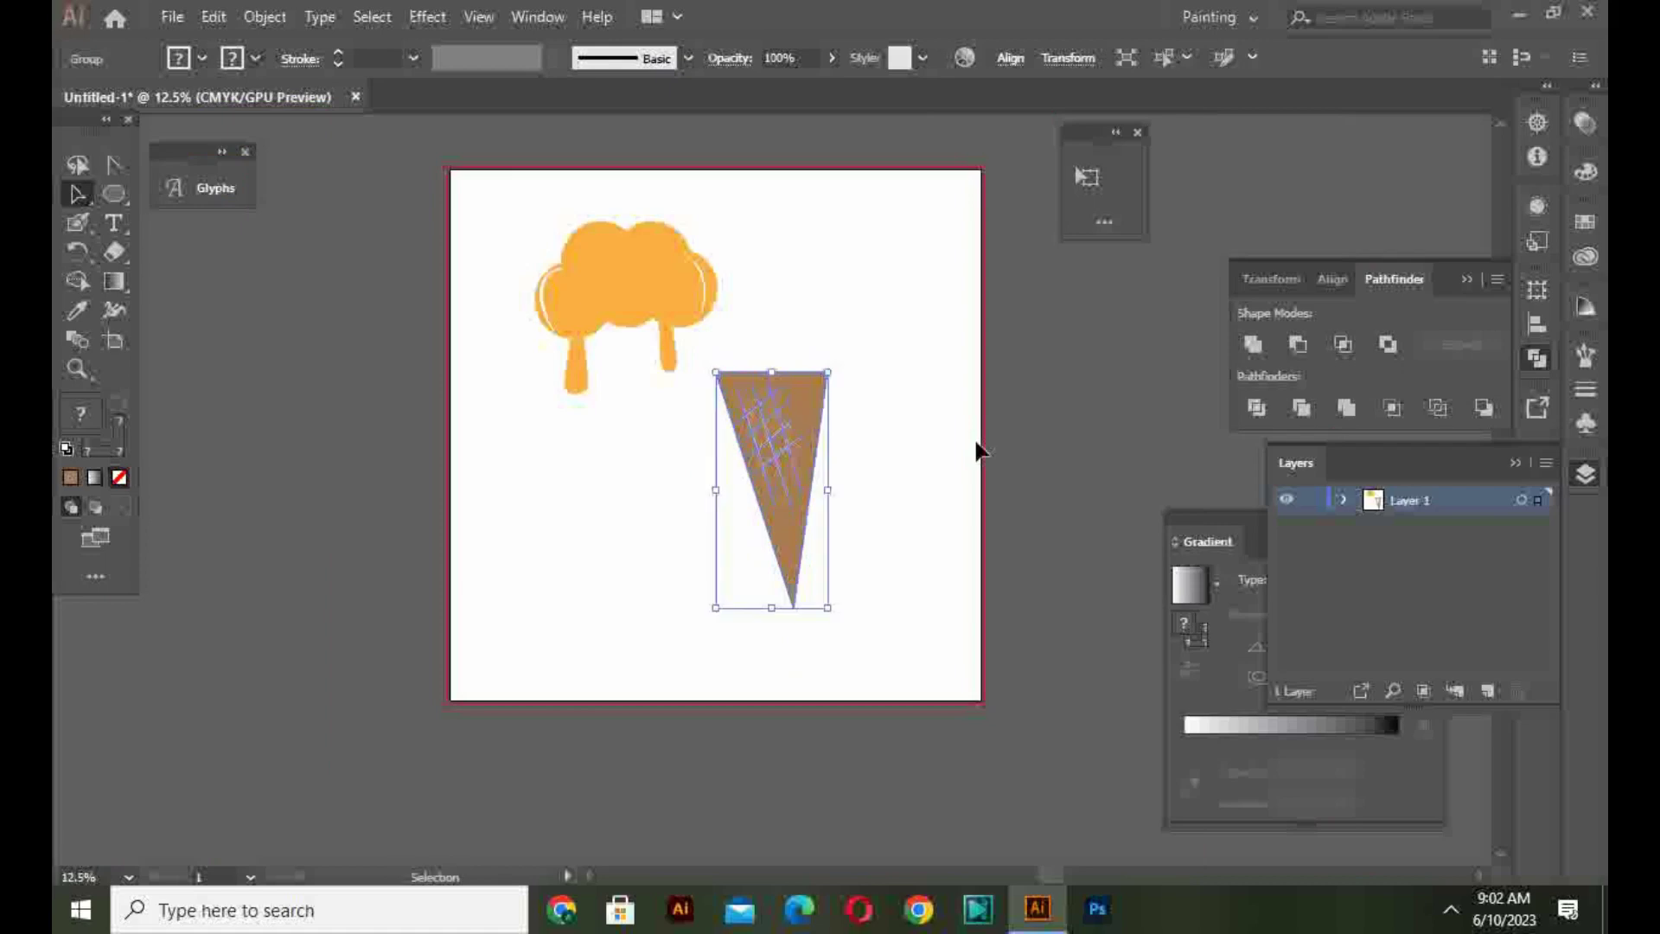
# Step: Move the orange scoop onto the top of the brown cone and bring it to the front
pyautogui.moveTo(670, 309); pyautogui.dragTo(822, 374)
pyautogui.rightClick(874, 455)
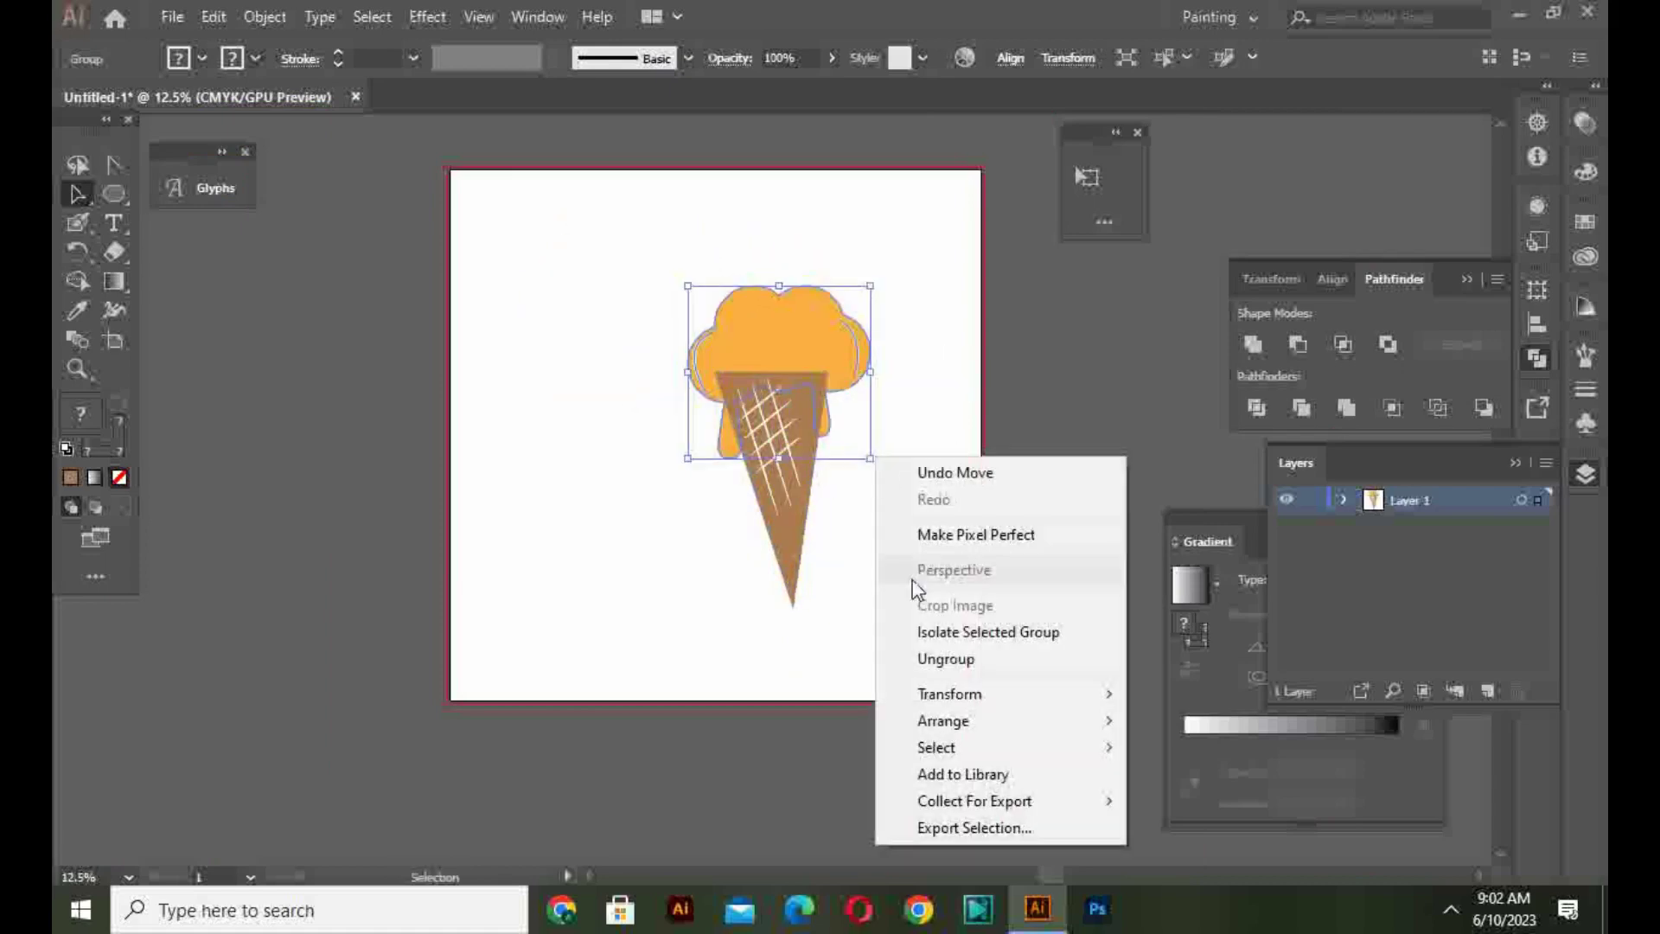
pyautogui.moveTo(932, 729)
pyautogui.click(1275, 723)
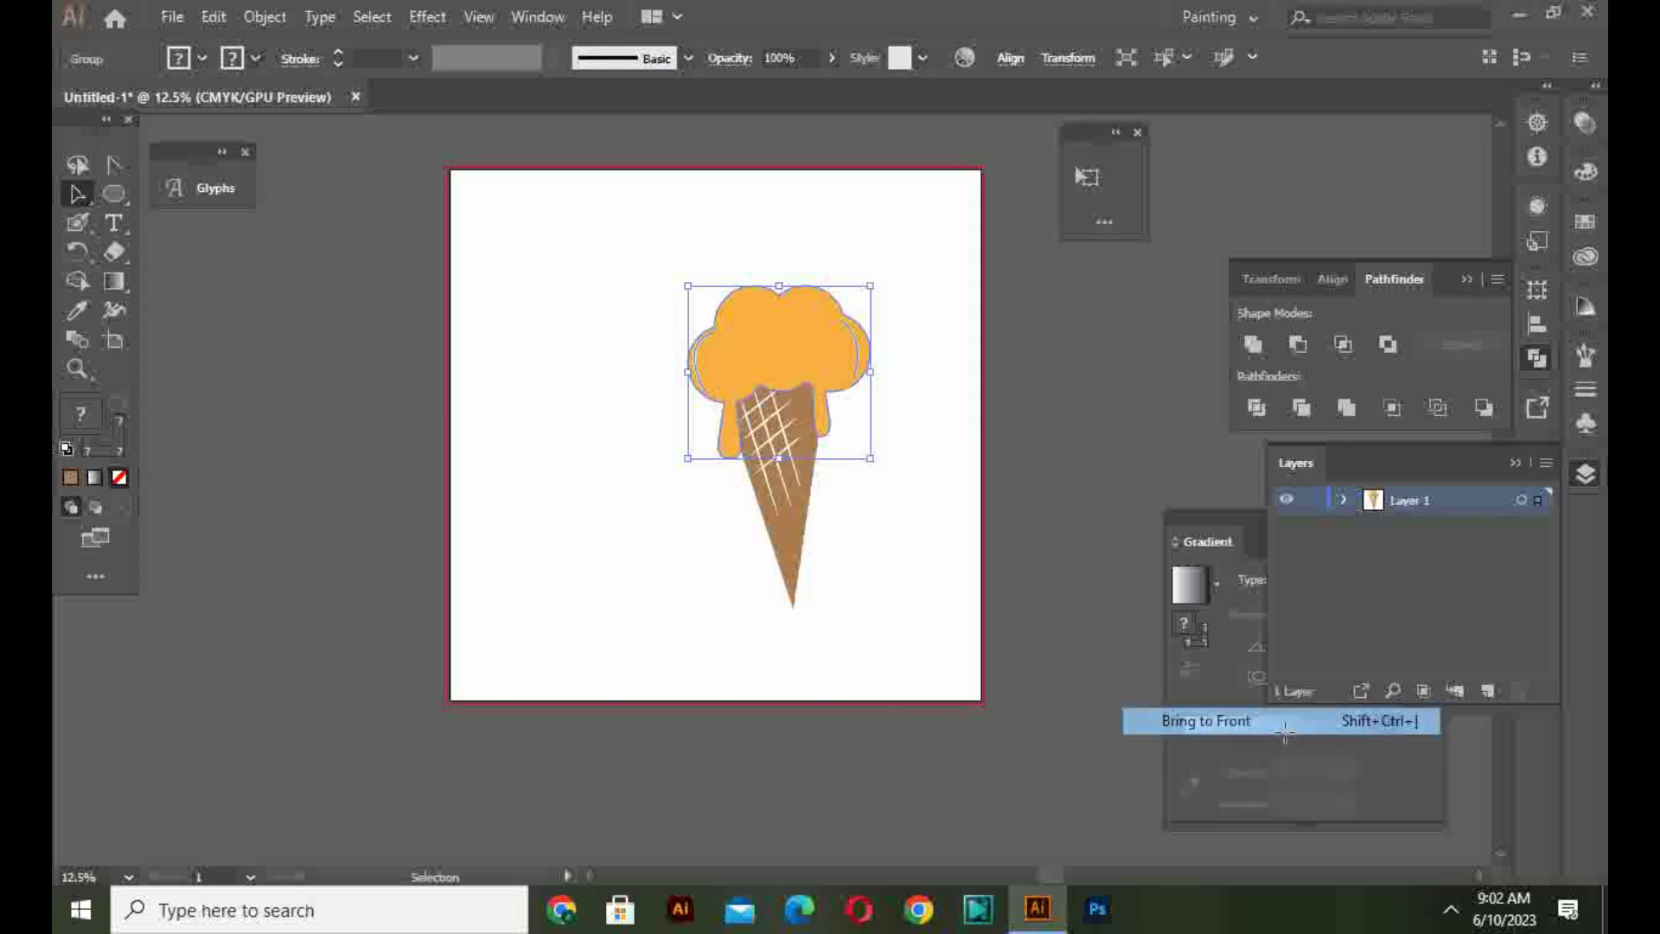
pyautogui.click(948, 611)
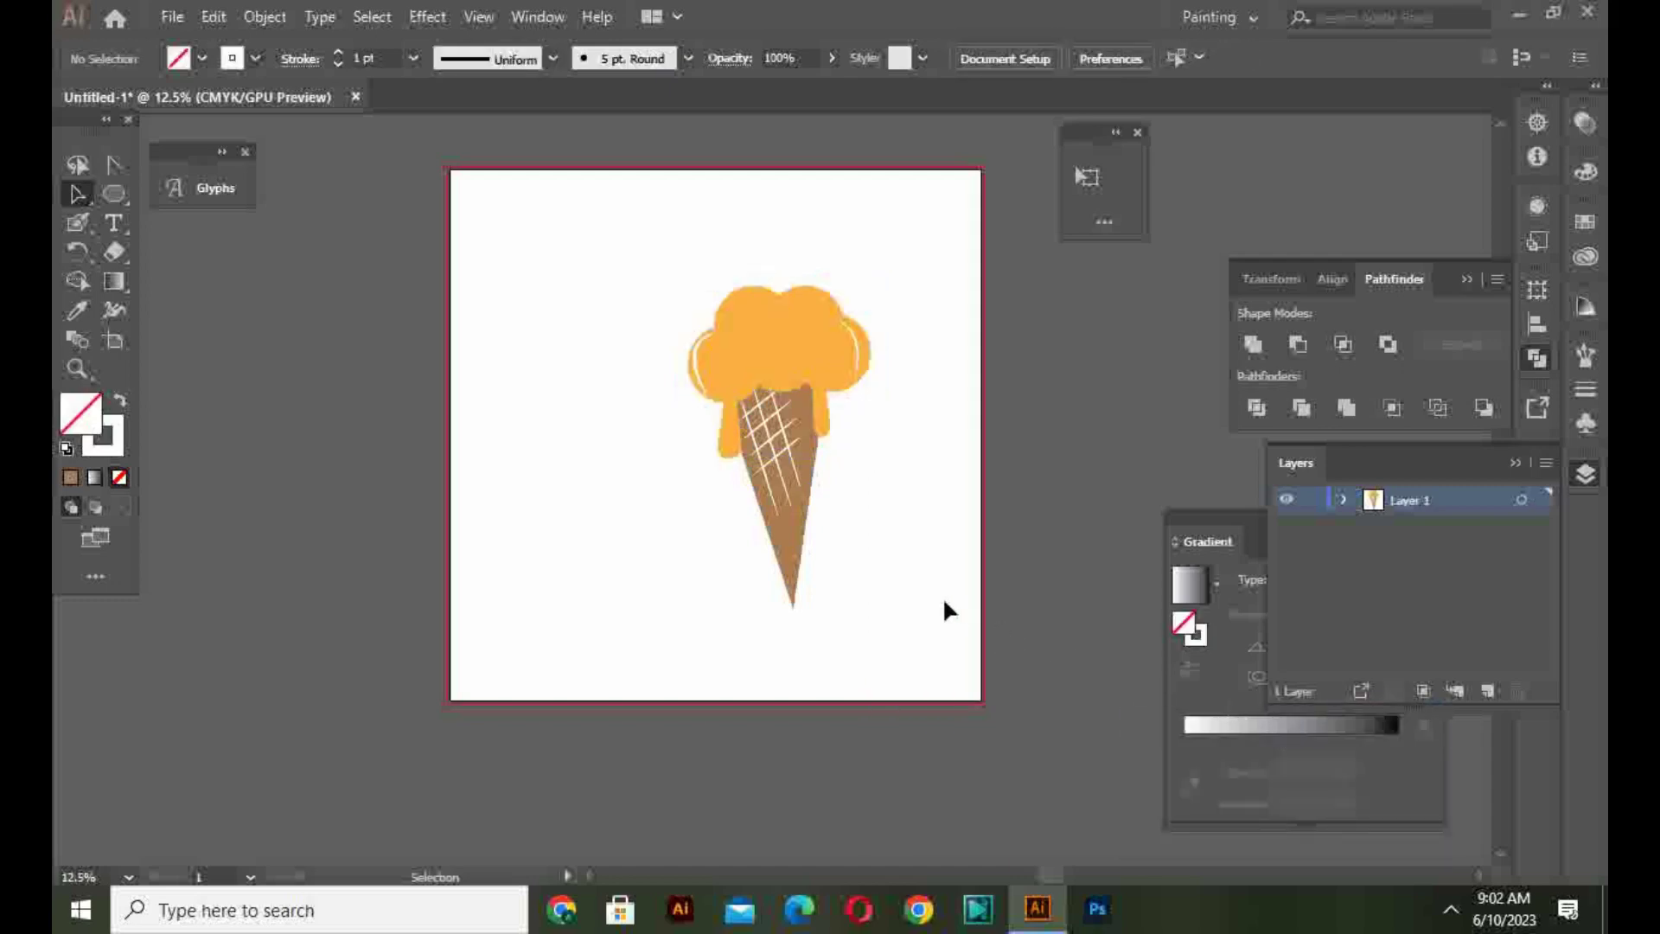
# Step: Group the scoop with the cone and move the whole ice cream to the middle of the artboard
pyautogui.moveTo(587, 230); pyautogui.dragTo(862, 604)
pyautogui.rightClick(863, 604)
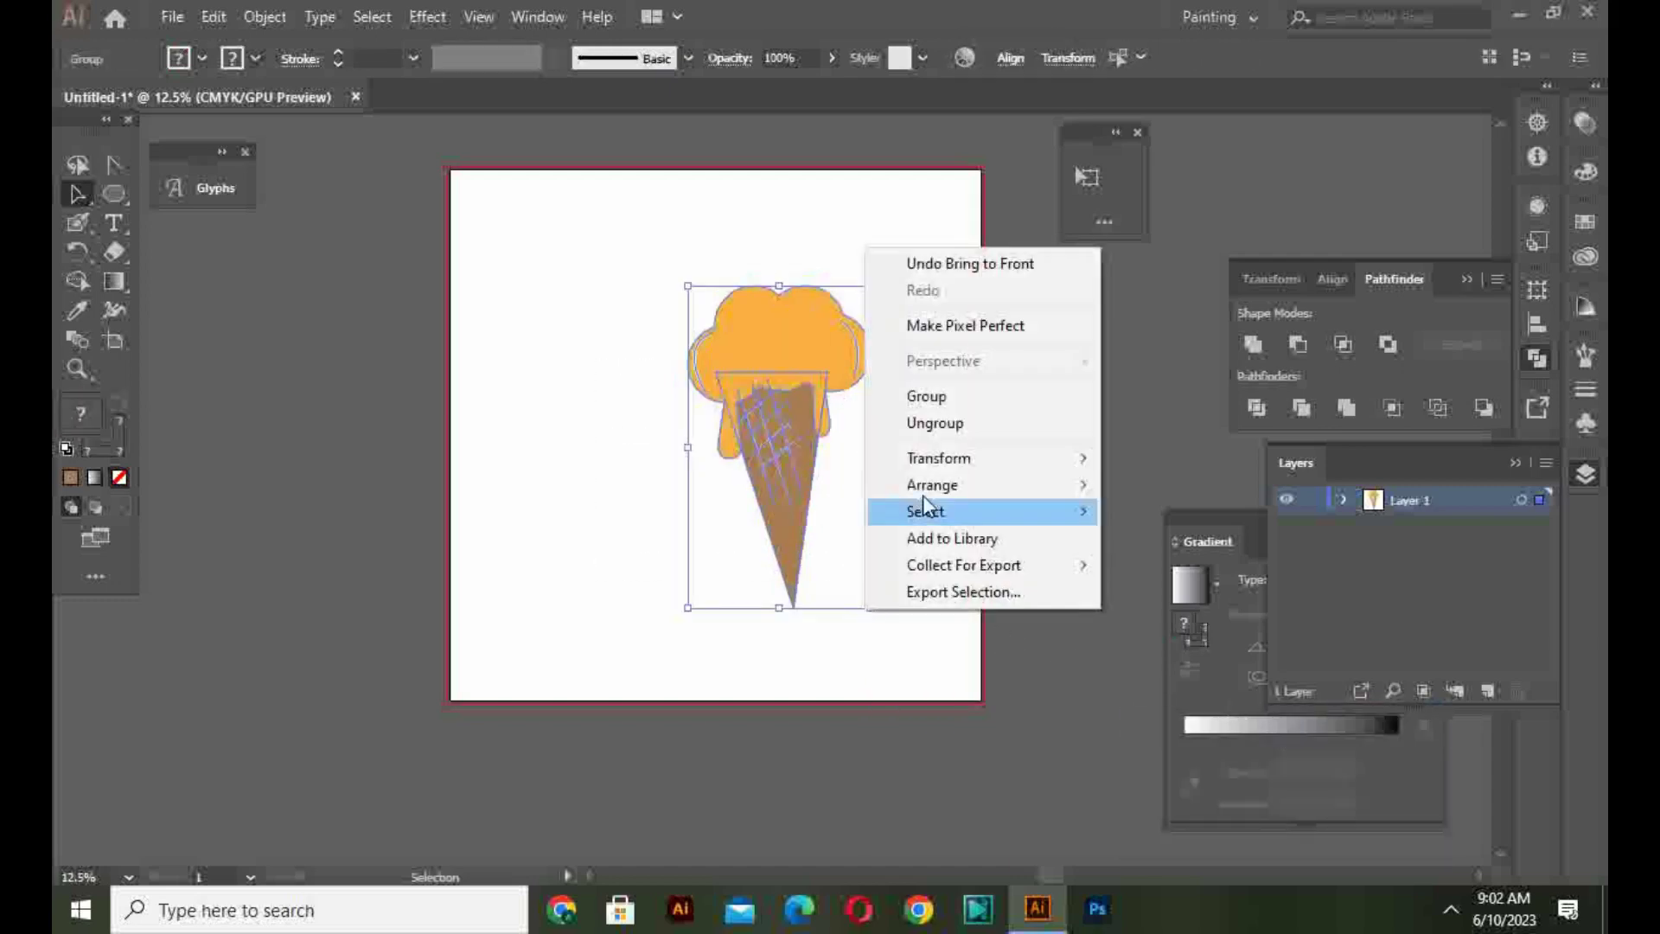
pyautogui.click(927, 397)
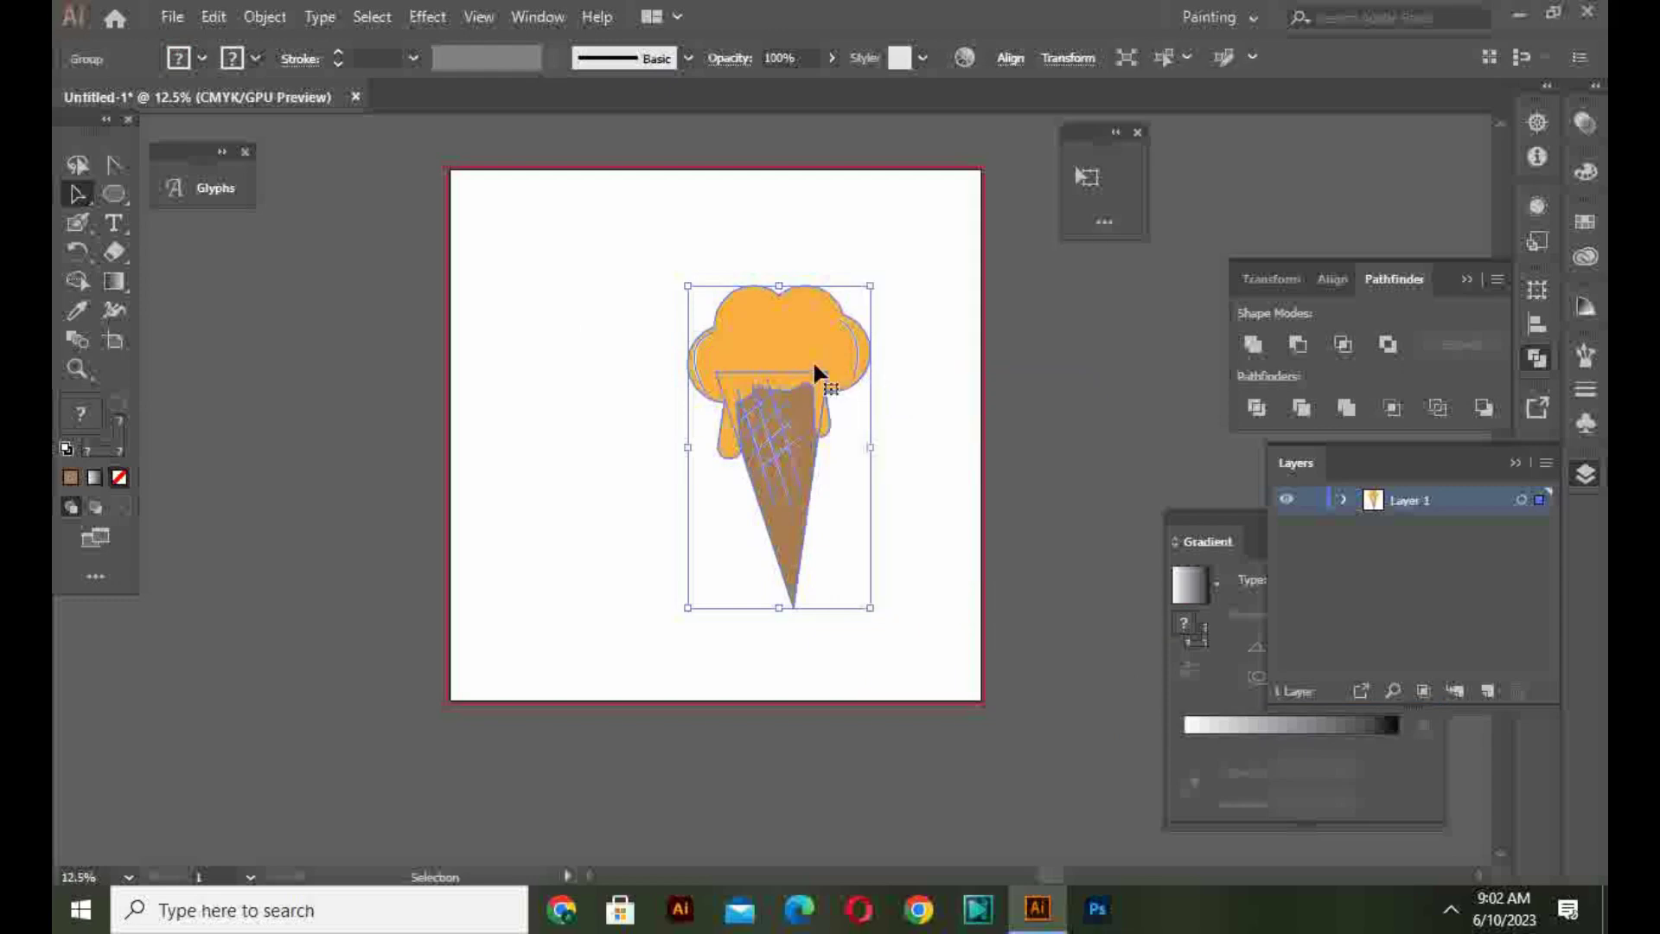
pyautogui.moveTo(813, 366); pyautogui.dragTo(751, 335)
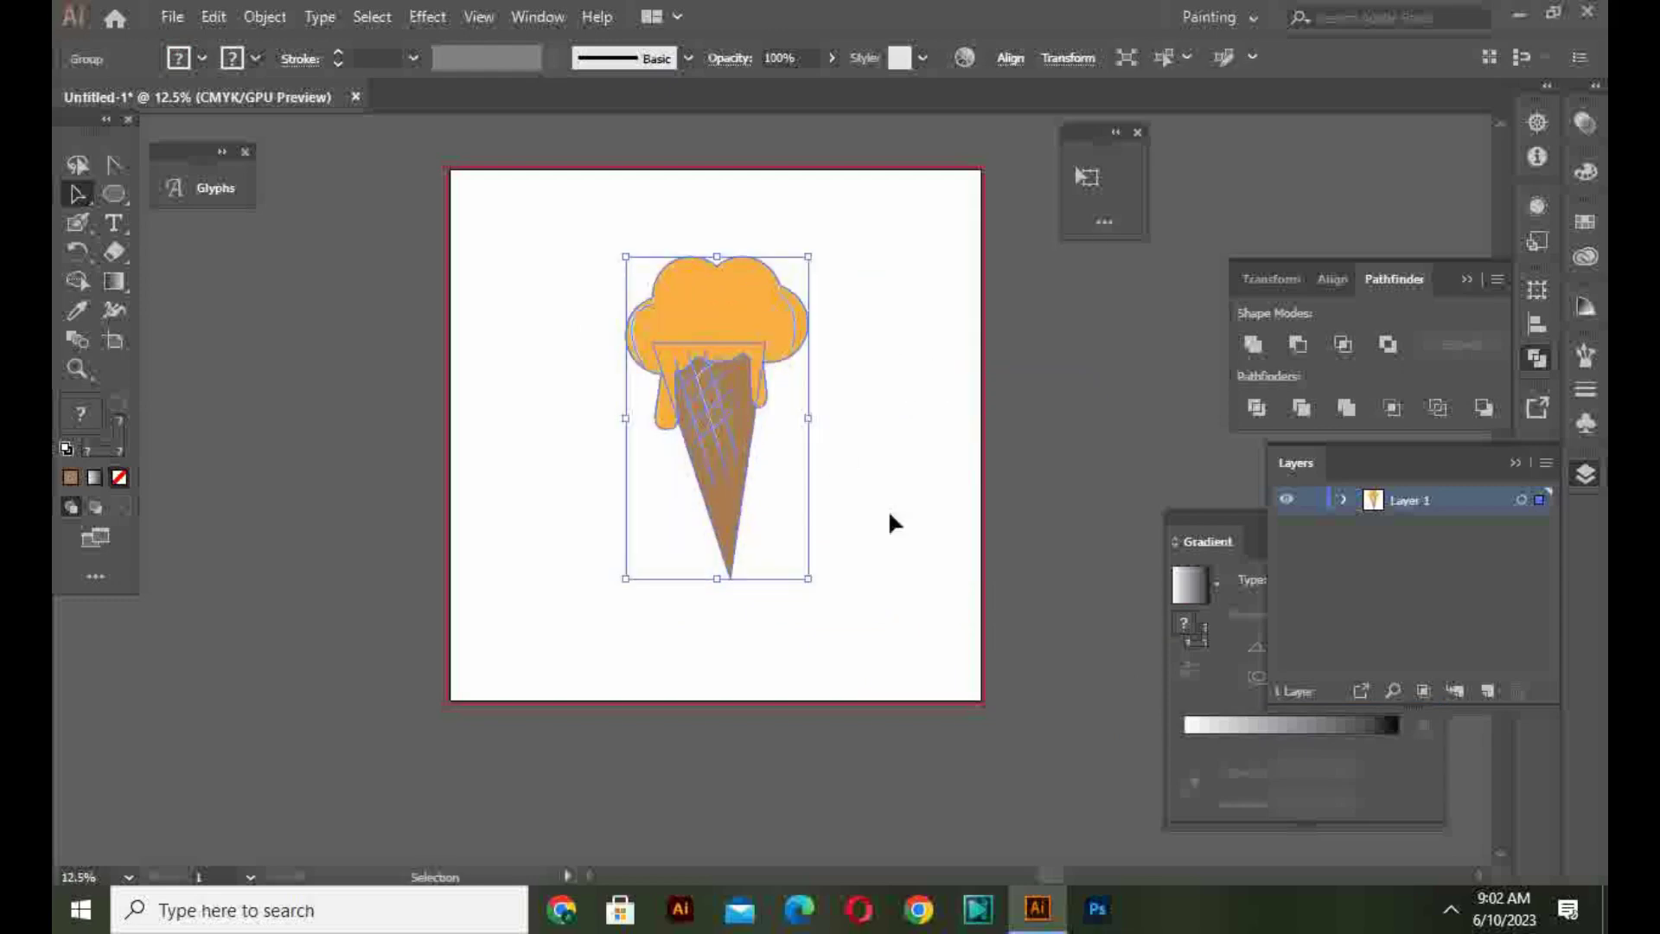
pyautogui.click(891, 514)
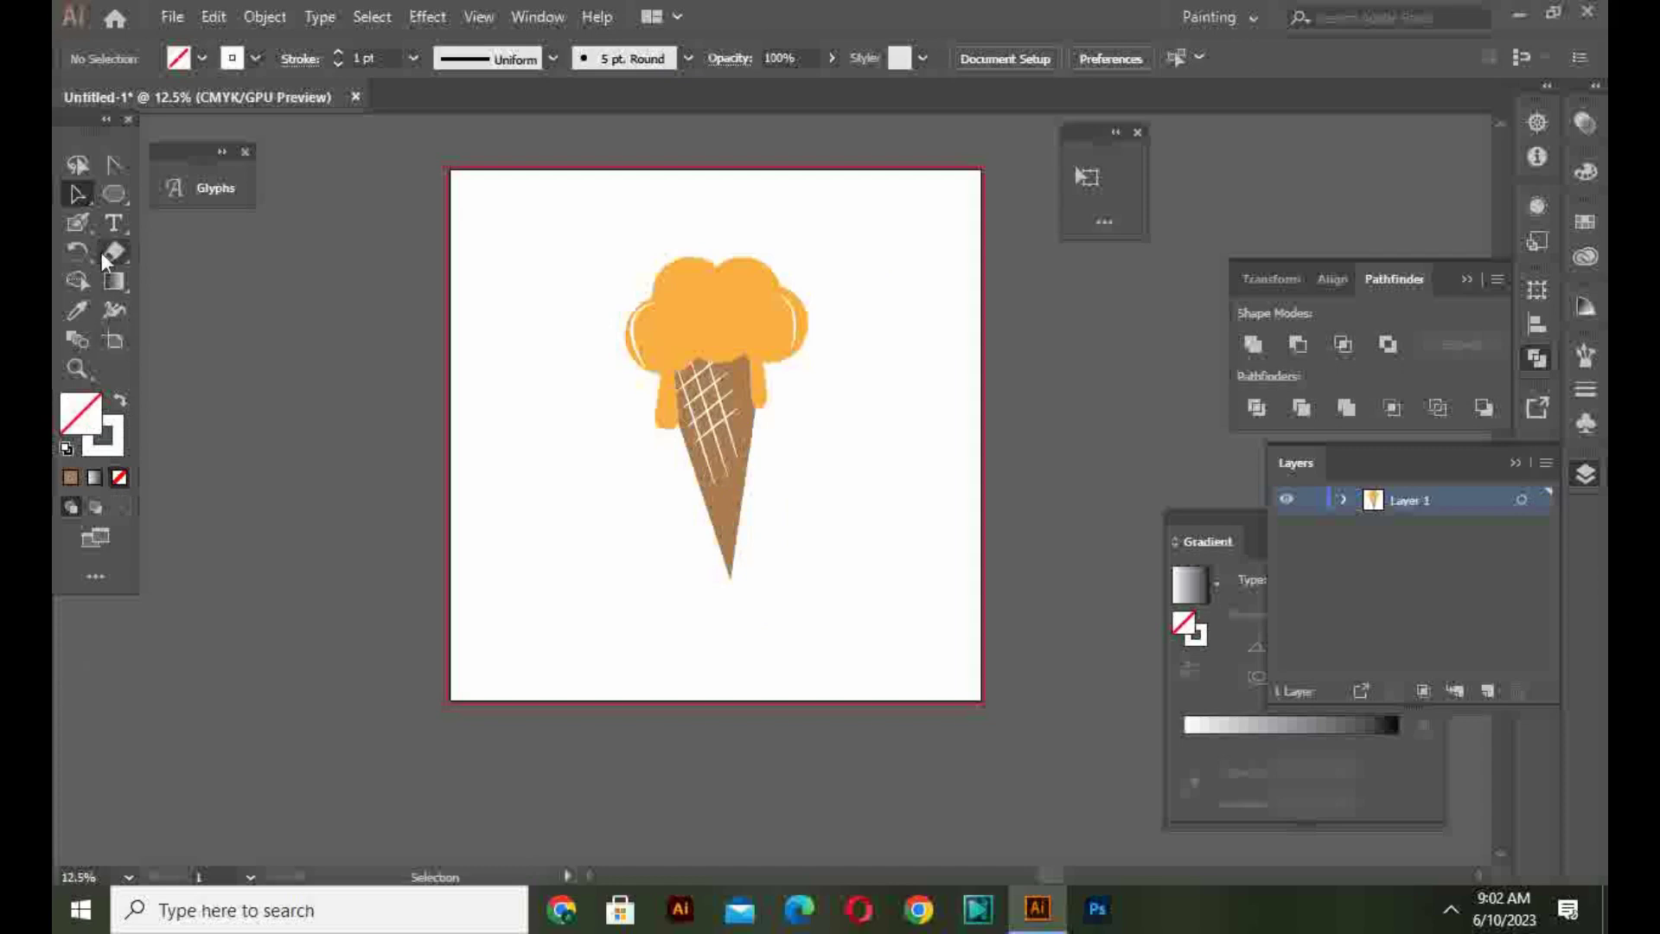
# Step: Draw a flat horizontal ellipse about 633 by 103 px just below the cone's tip
pyautogui.click(105, 201)
pyautogui.moveTo(674, 589); pyautogui.dragTo(787, 609)
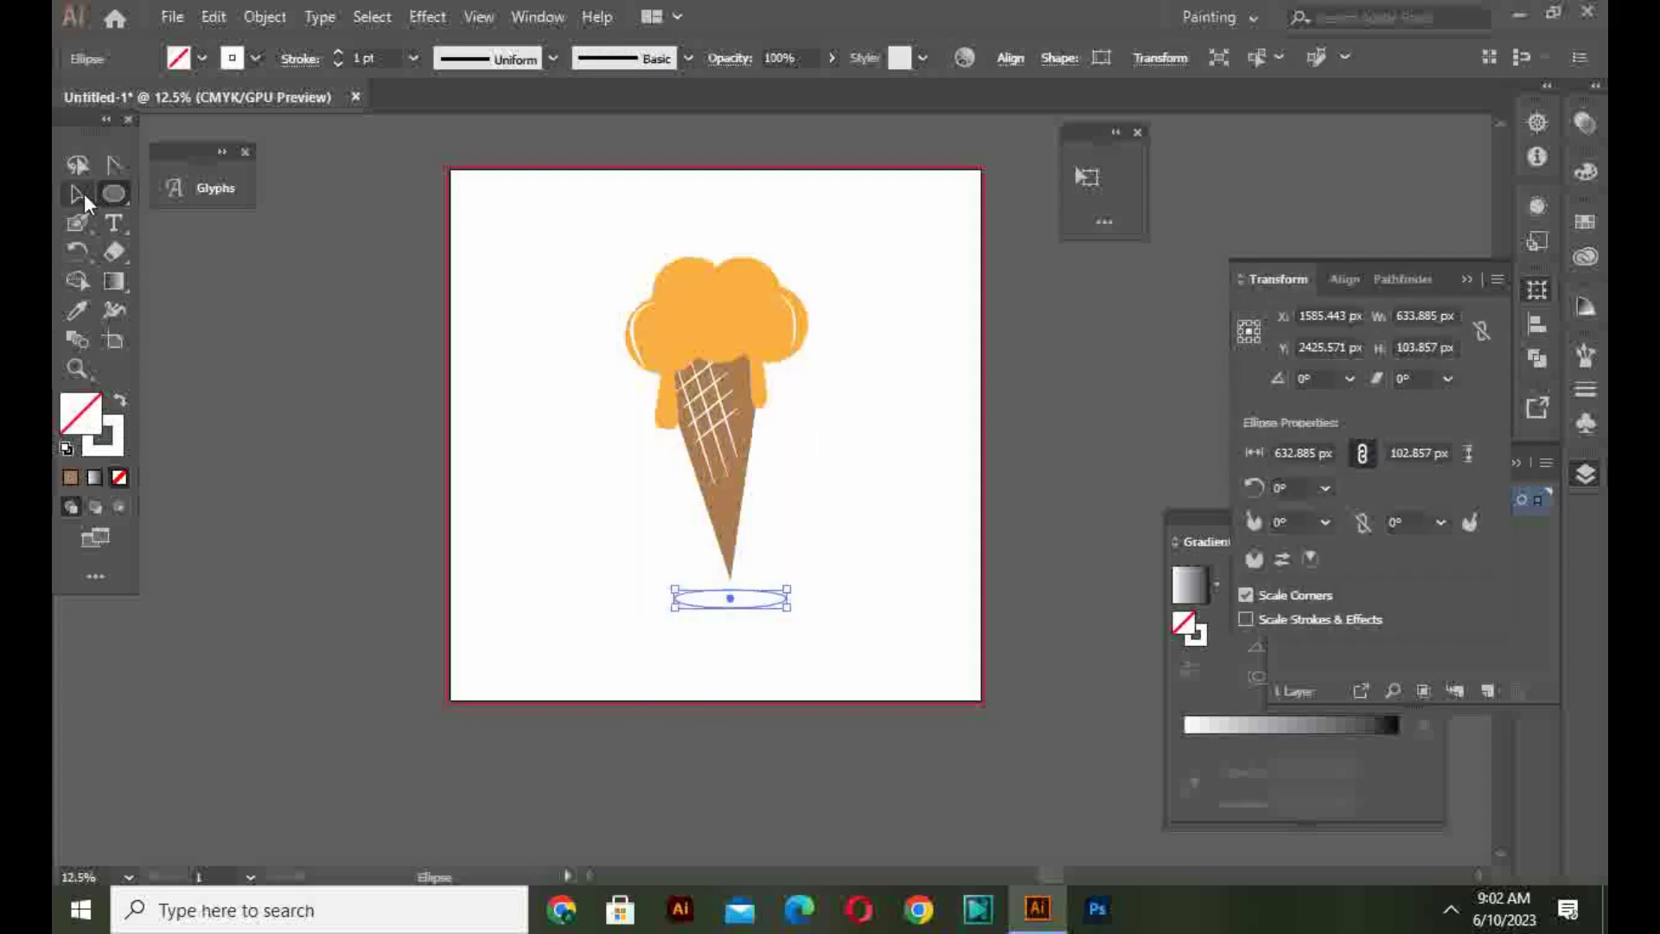
pyautogui.click(85, 194)
# Step: Remove the stroke from the ellipse below the cone and fill it with light gray as a shadow
pyautogui.click(256, 59)
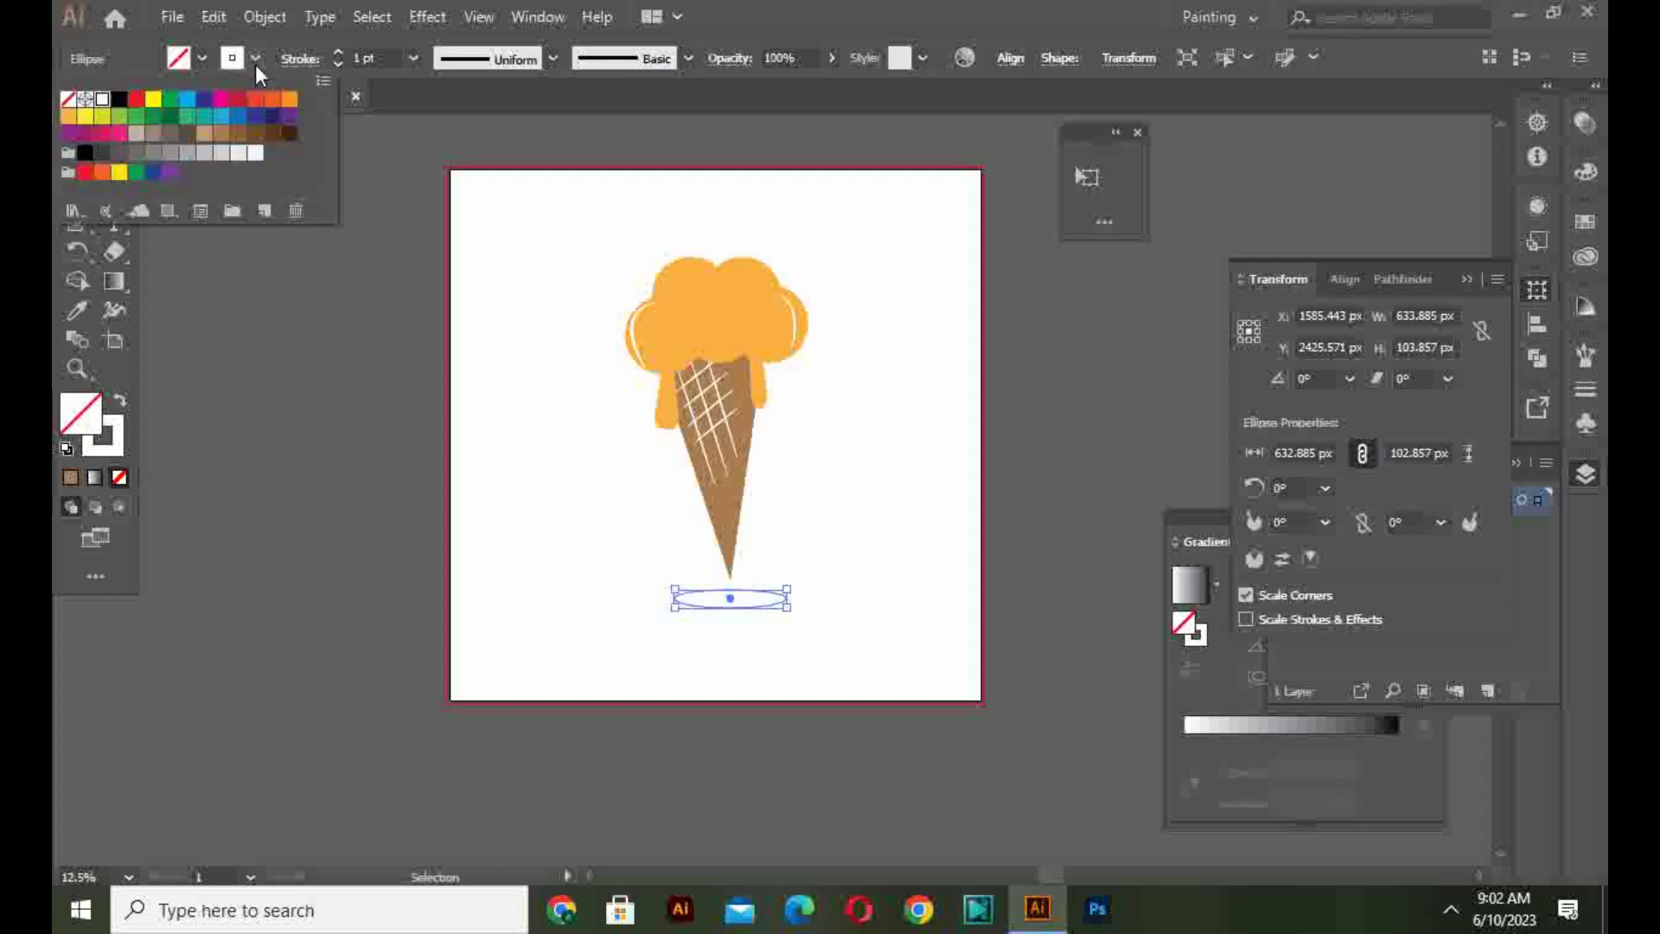
pyautogui.click(67, 99)
pyautogui.click(202, 58)
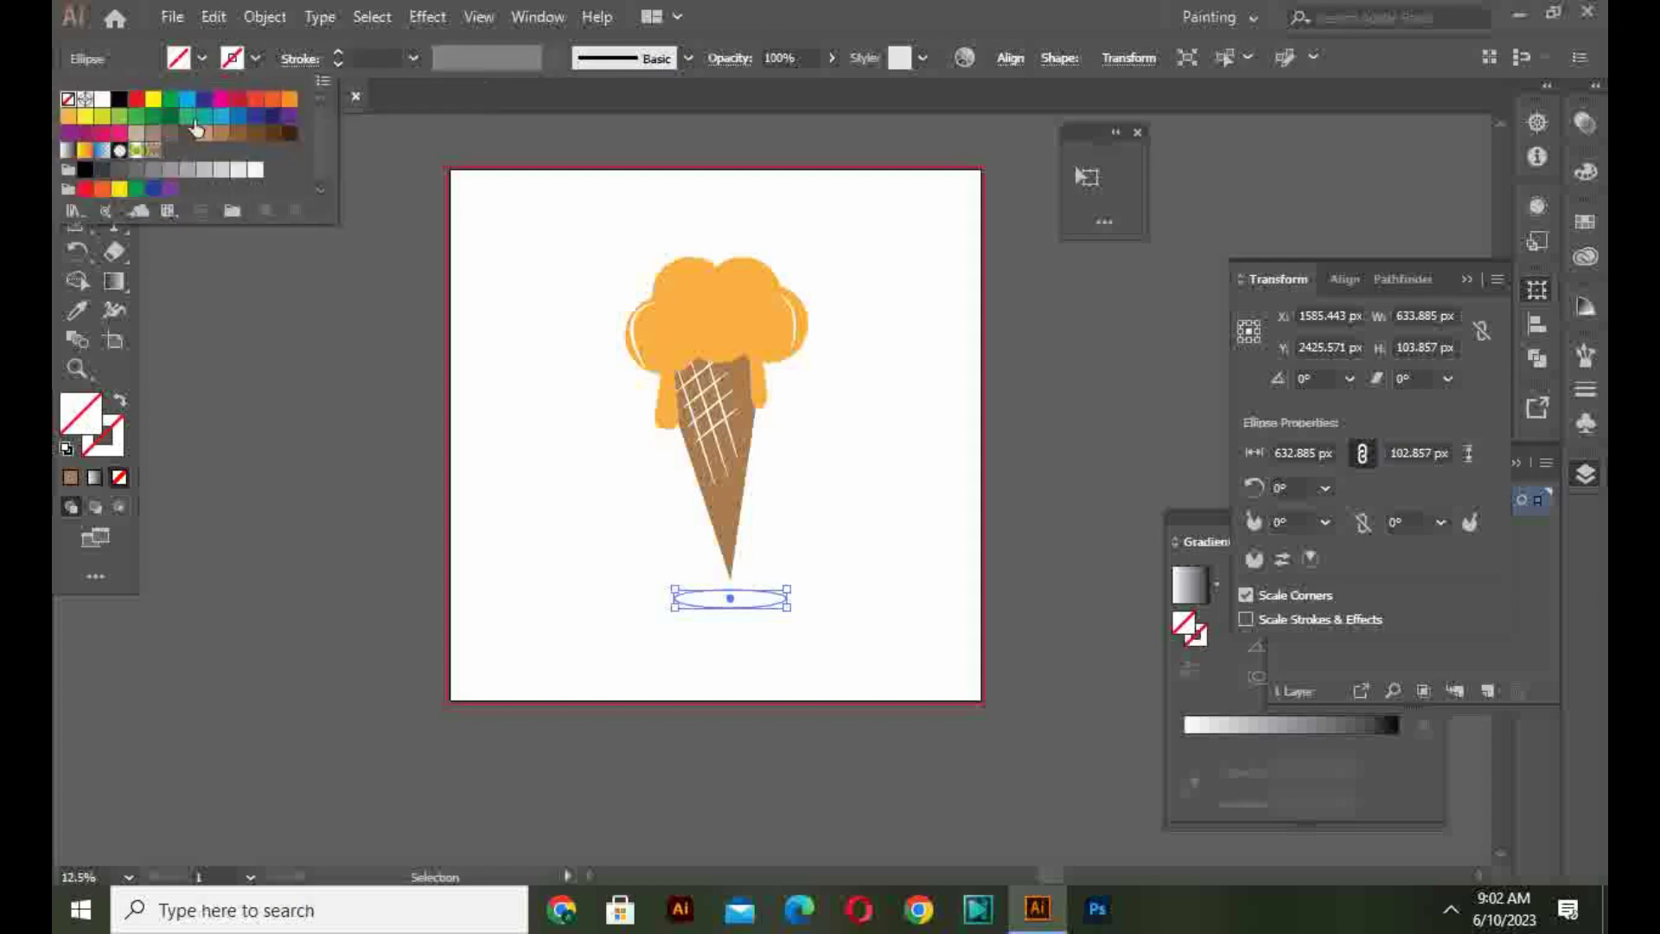
pyautogui.click(214, 168)
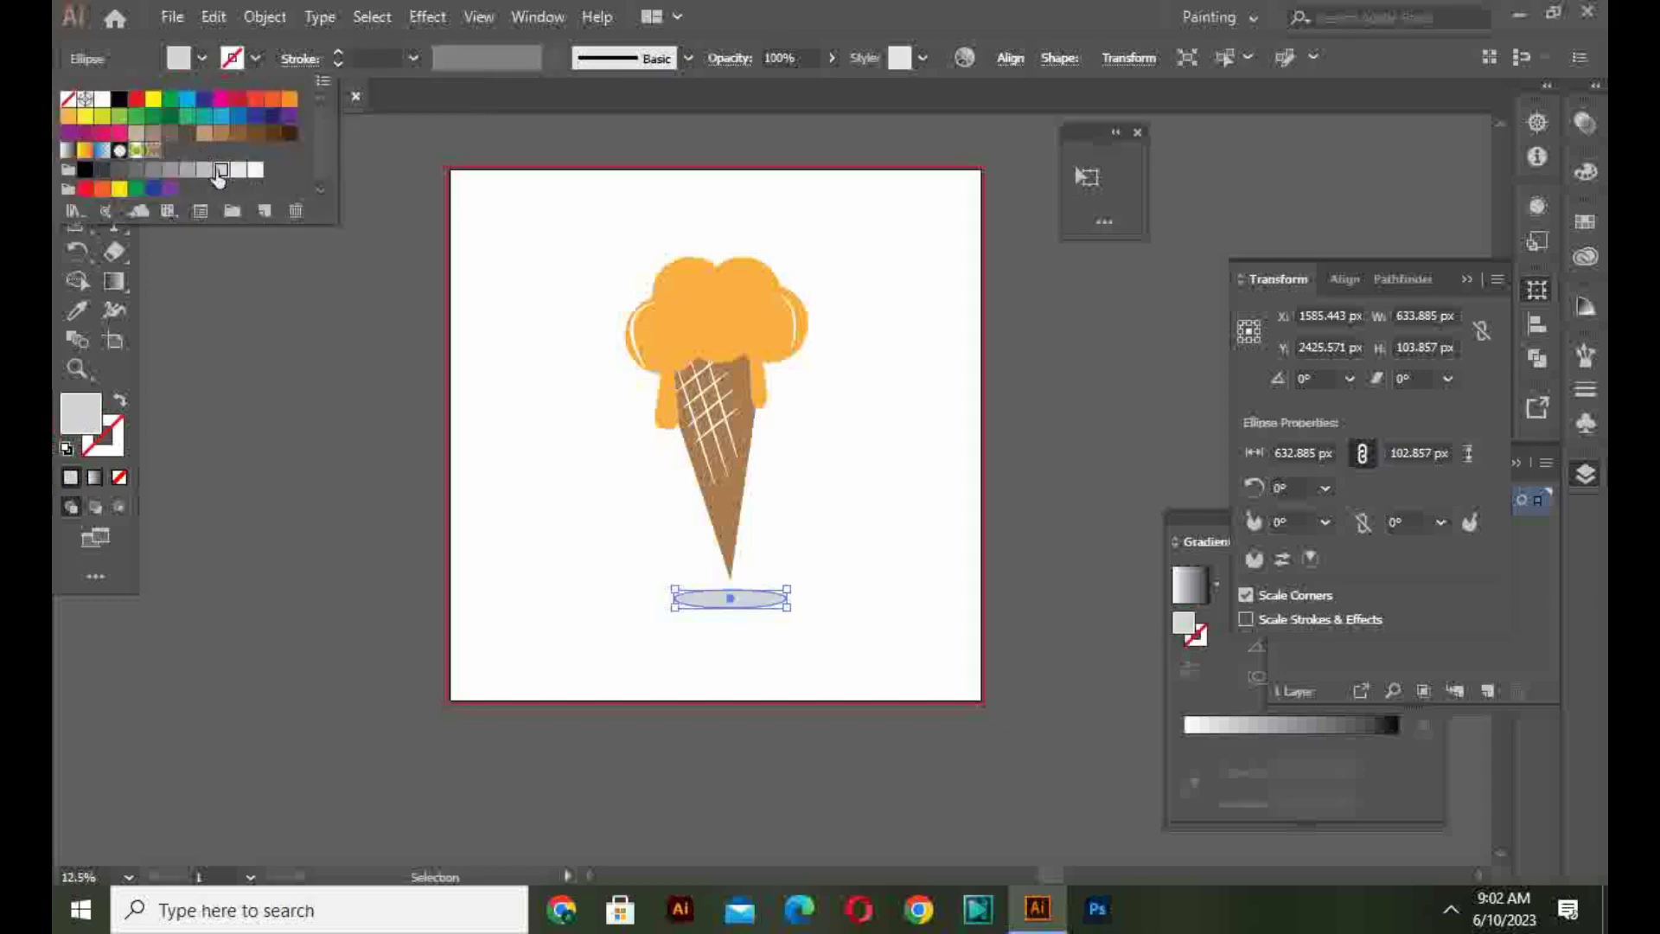
pyautogui.click(627, 571)
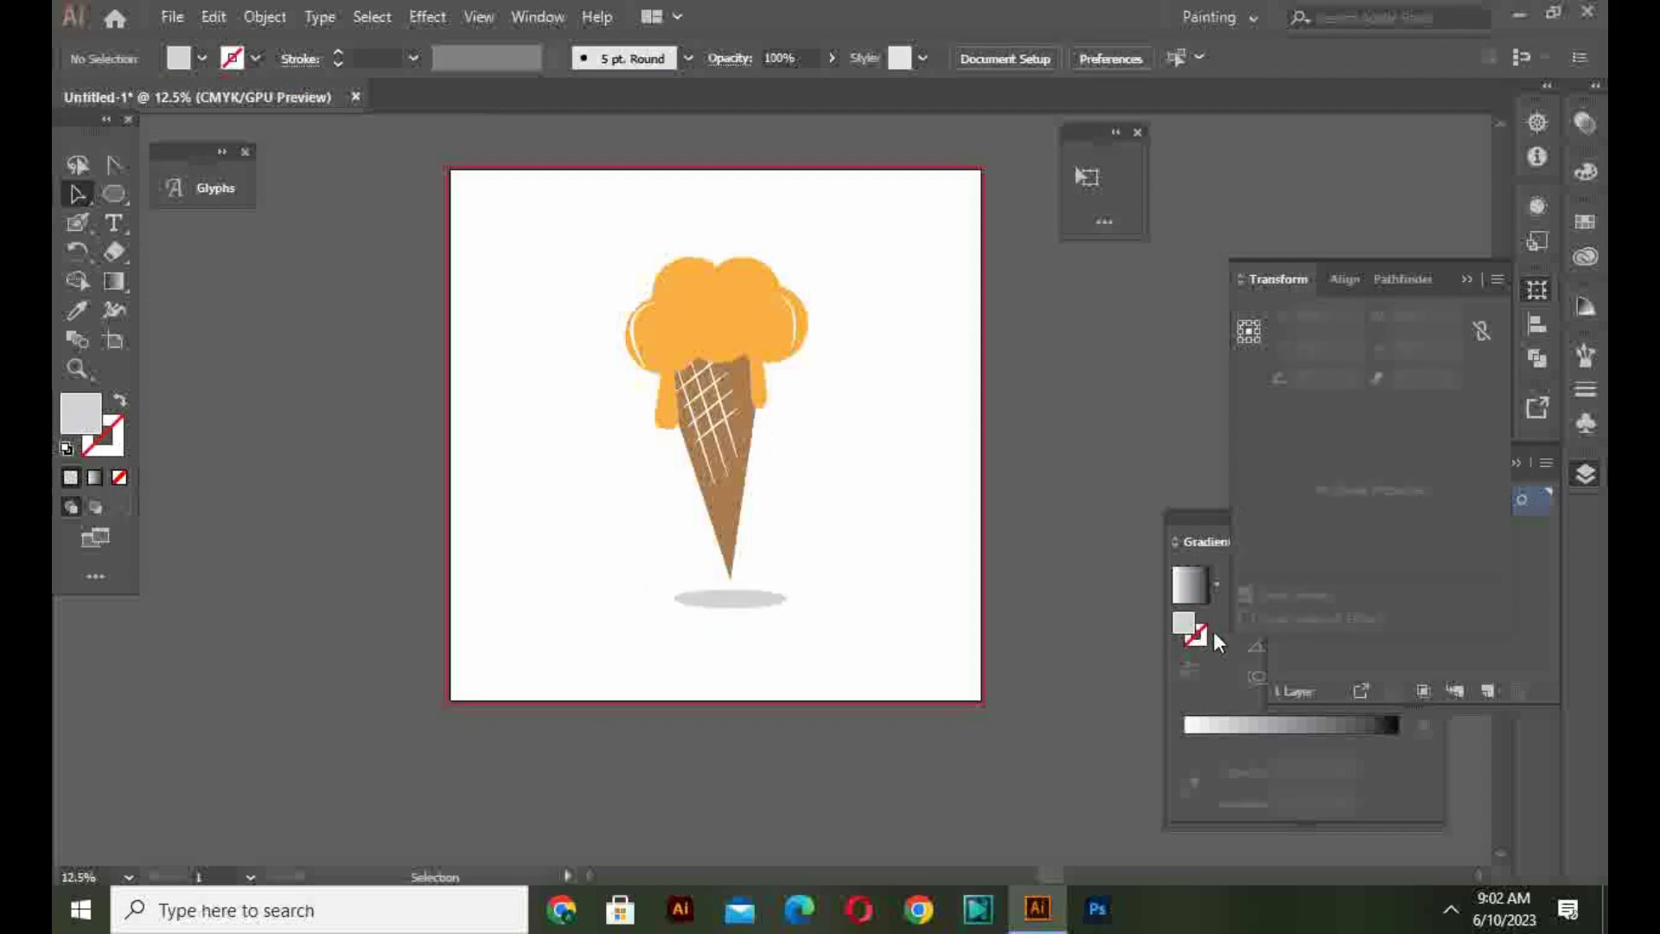